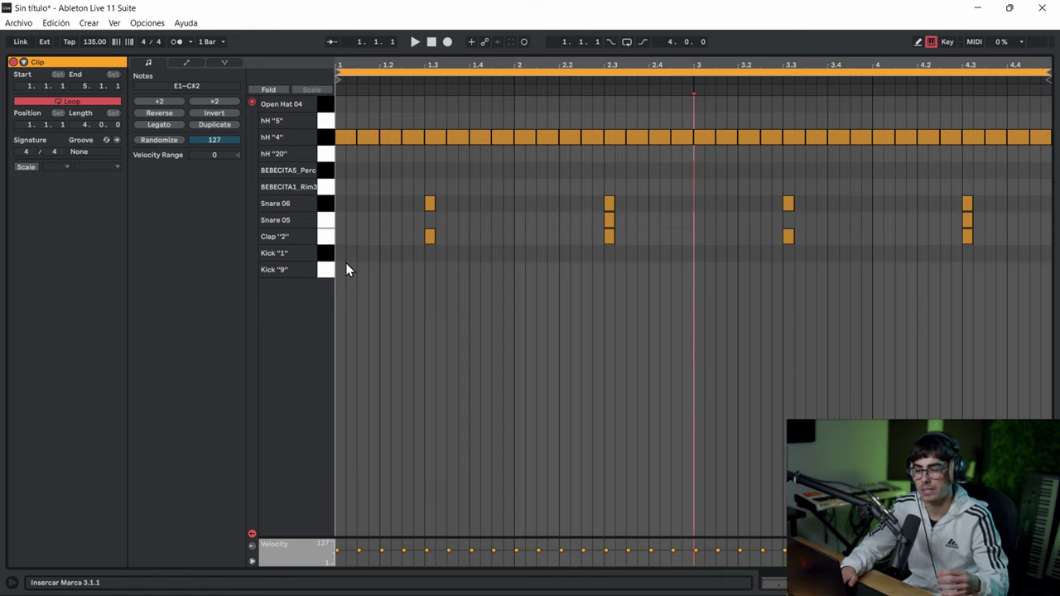
- Add Kick "9" notes at 1.1.1, 1.4.1, 2.1.3 and 2.2.1, checking the rhythm with playback
{"action": "double_click", "coordinate": [341, 269]}
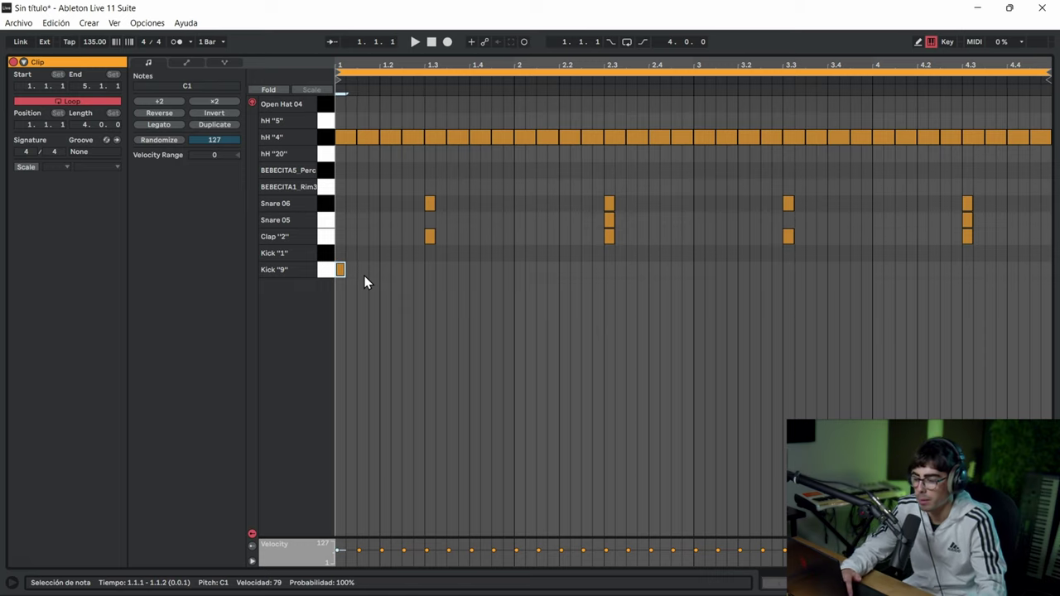
{"action": "double_click", "coordinate": [475, 269]}
{"action": "key", "text": "space"}
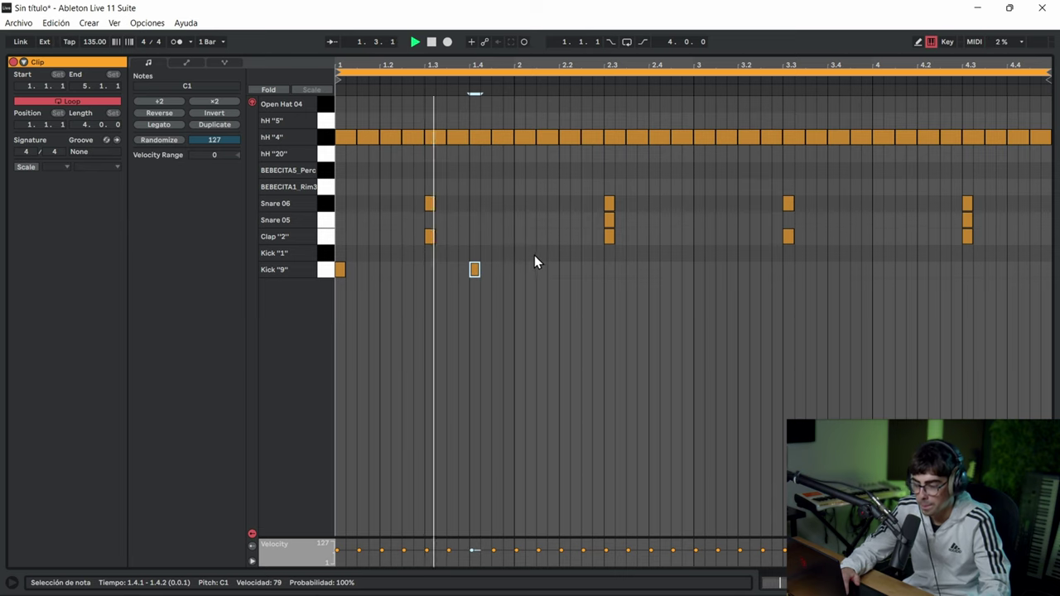
{"action": "key", "text": "space"}
{"action": "double_click", "coordinate": [564, 270]}
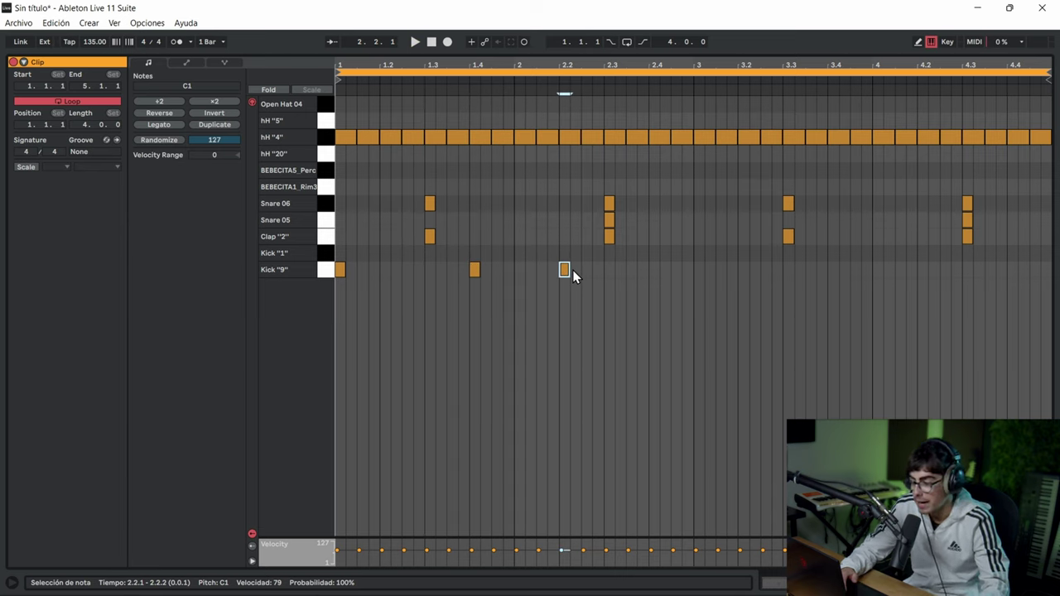
{"action": "double_click", "coordinate": [569, 269]}
{"action": "key", "text": "space"}
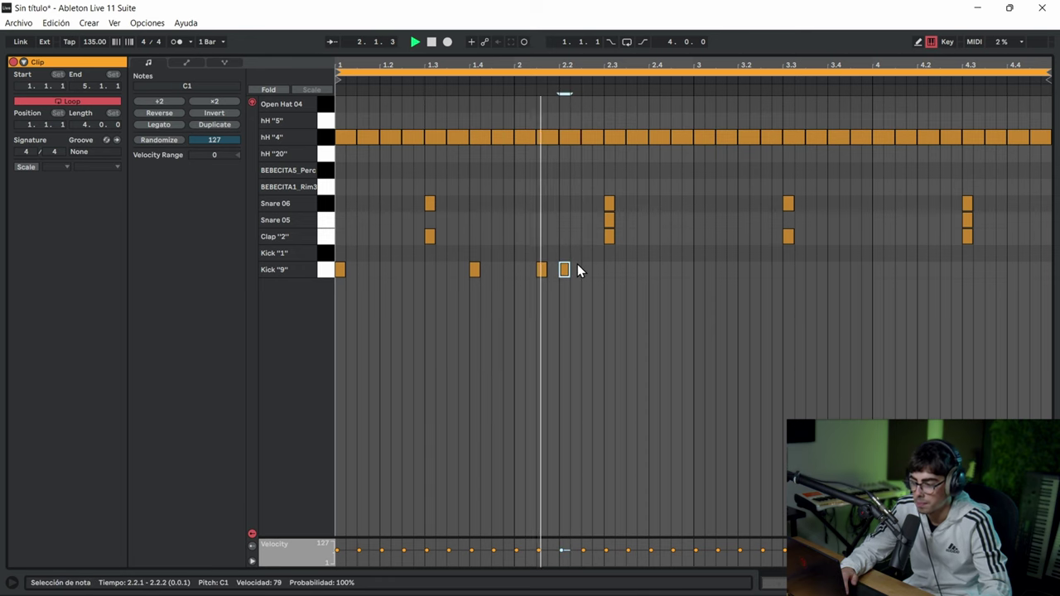
{"action": "key", "text": "space"}
- Add two more Kick "9" notes after 2.3 and reposition them at 2.3.3 and 3.1.1
{"action": "double_click", "coordinate": [622, 270]}
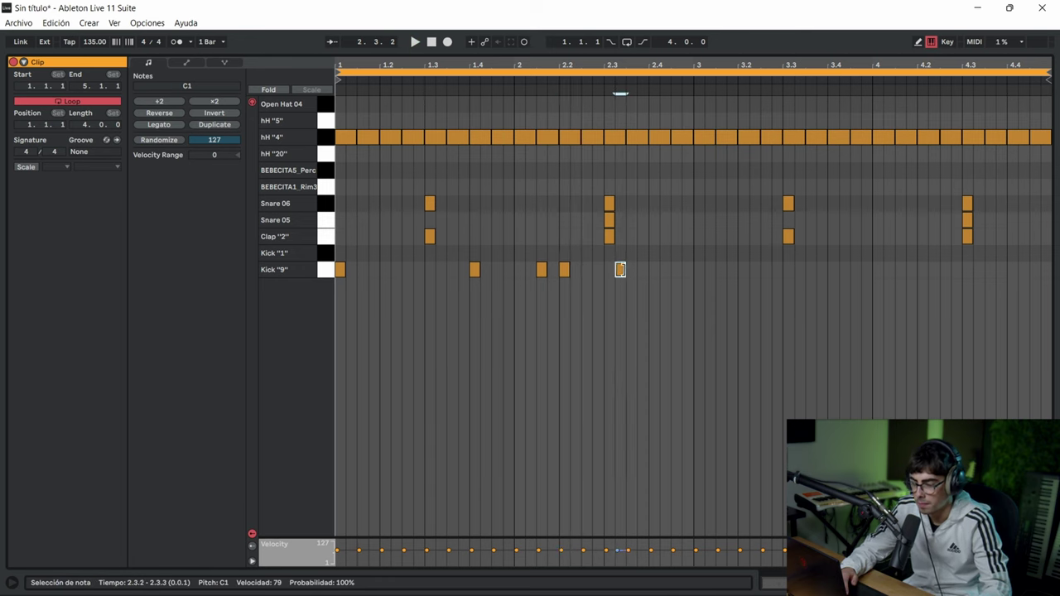
{"action": "double_click", "coordinate": [655, 271]}
{"action": "key", "text": "space"}
{"action": "left_click", "coordinate": [648, 294]}
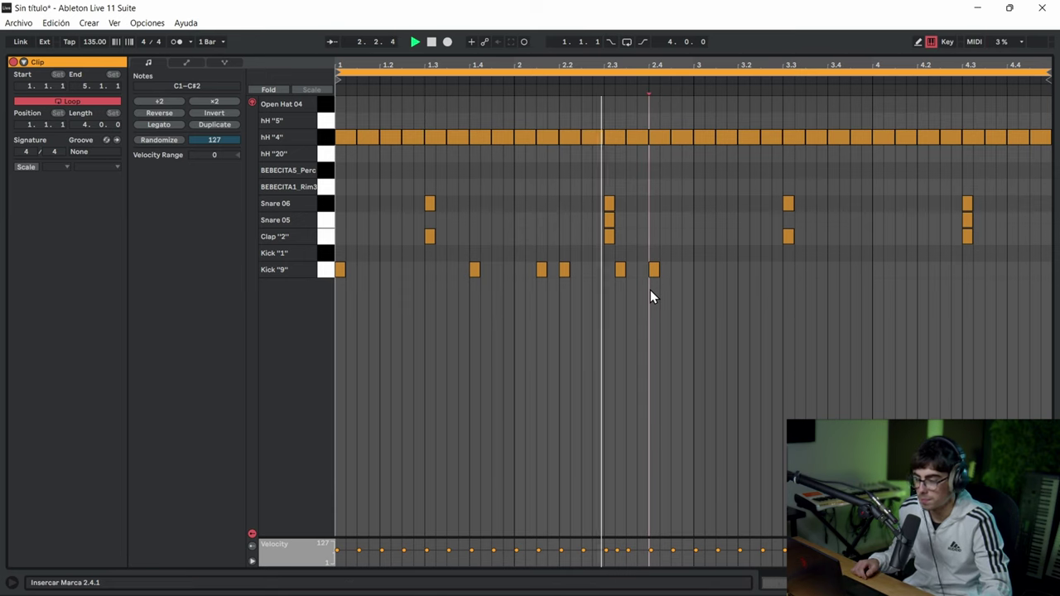
{"action": "key", "text": "space"}
{"action": "left_click", "coordinate": [621, 270]}
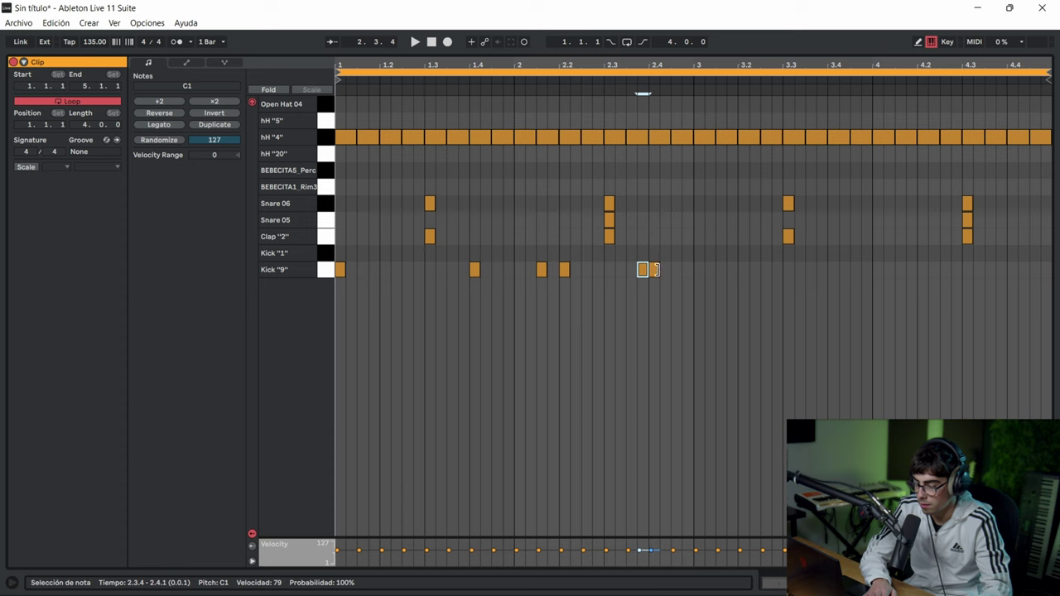
{"action": "left_click", "coordinate": [642, 270]}
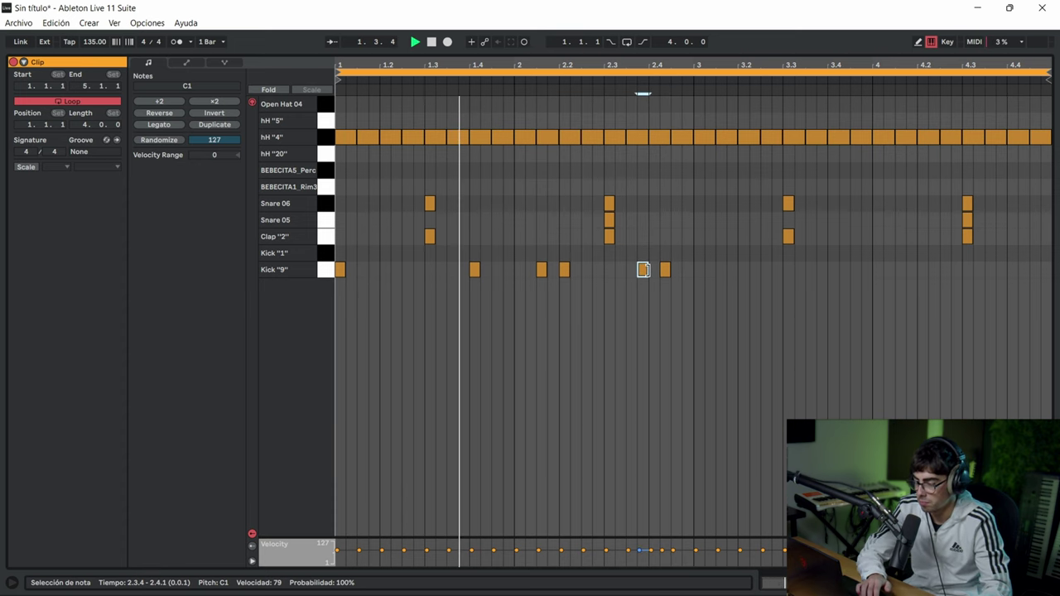
{"action": "key", "text": "Left"}
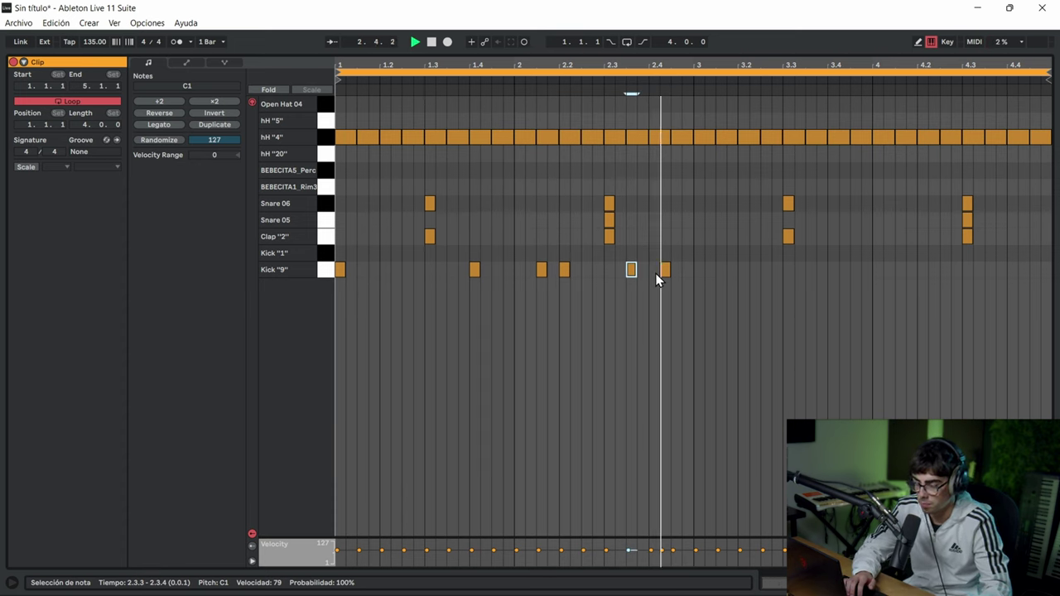
{"action": "left_click", "coordinate": [665, 270]}
{"action": "key", "text": "space"}
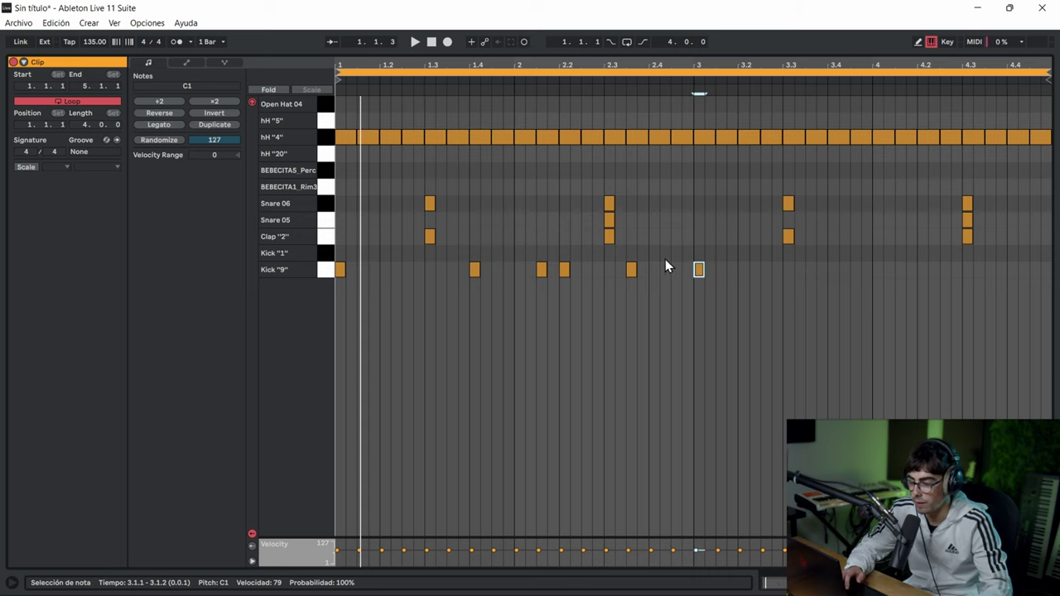
- Duplicate the Kick "9" pattern of the first two bars into bars 3 and 4
{"action": "left_click_drag", "start_coordinate": [692, 268], "coordinate": [272, 277]}
{"action": "key", "text": "ctrl+d"}
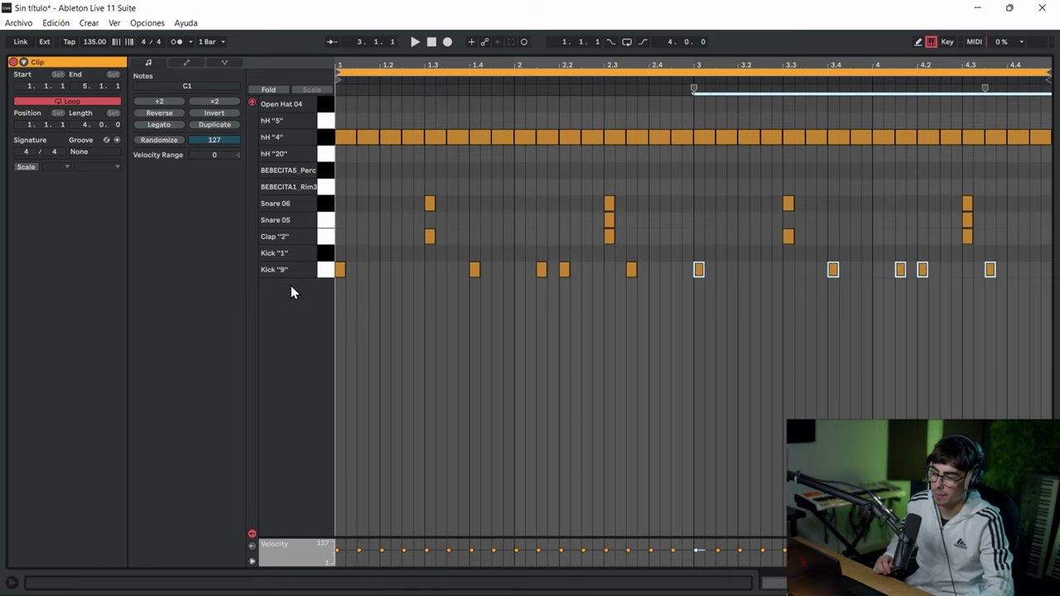
{"action": "left_click", "coordinate": [695, 308]}
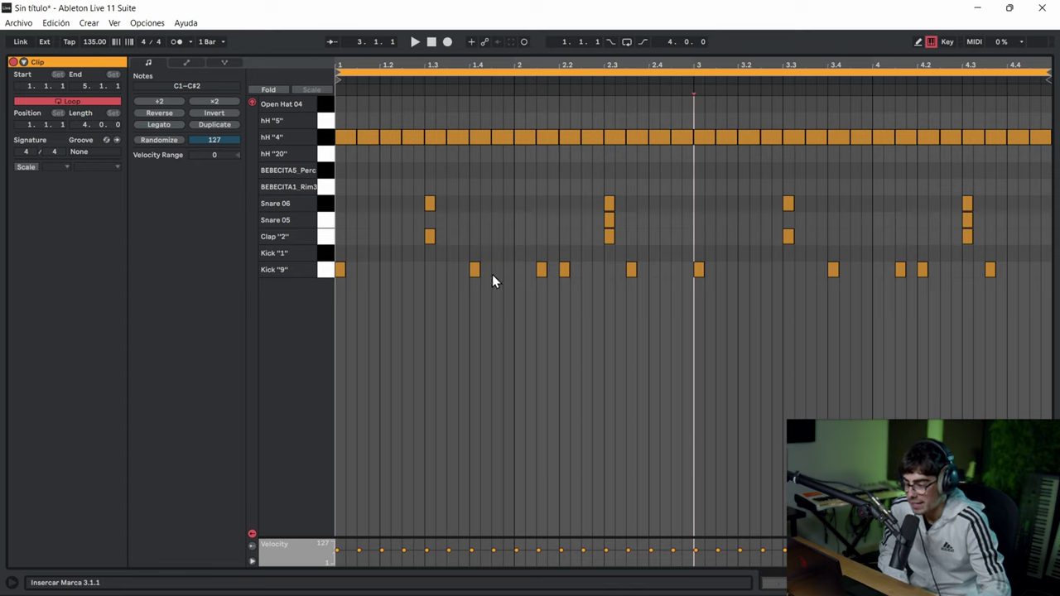
- Fill the Kick "9" lane with evenly spaced eighth-note hits across all four bars and play the result
{"action": "left_click", "coordinate": [339, 270]}
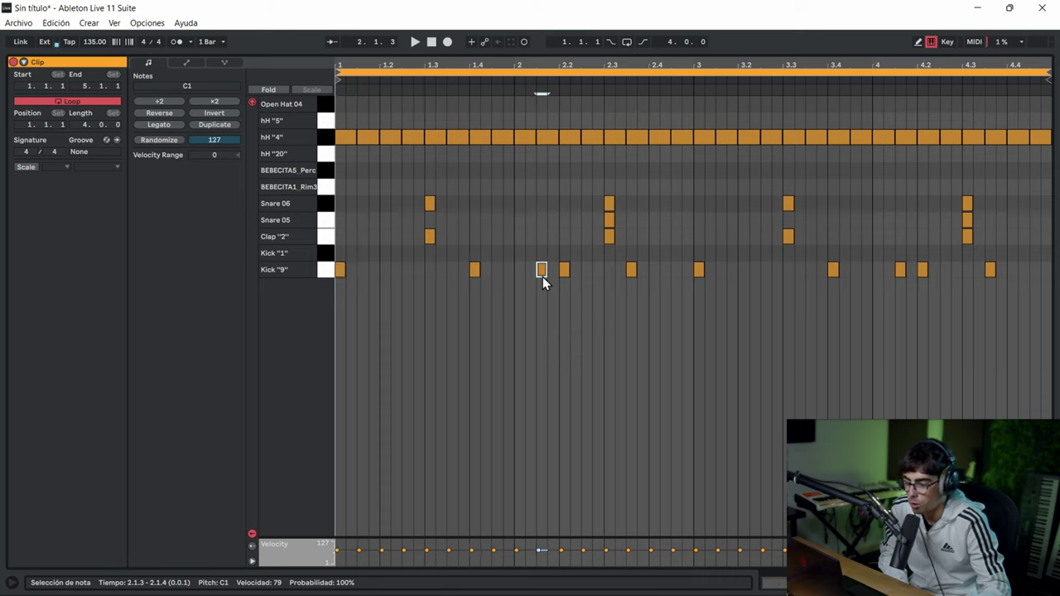
{"action": "double_click", "coordinate": [364, 266]}
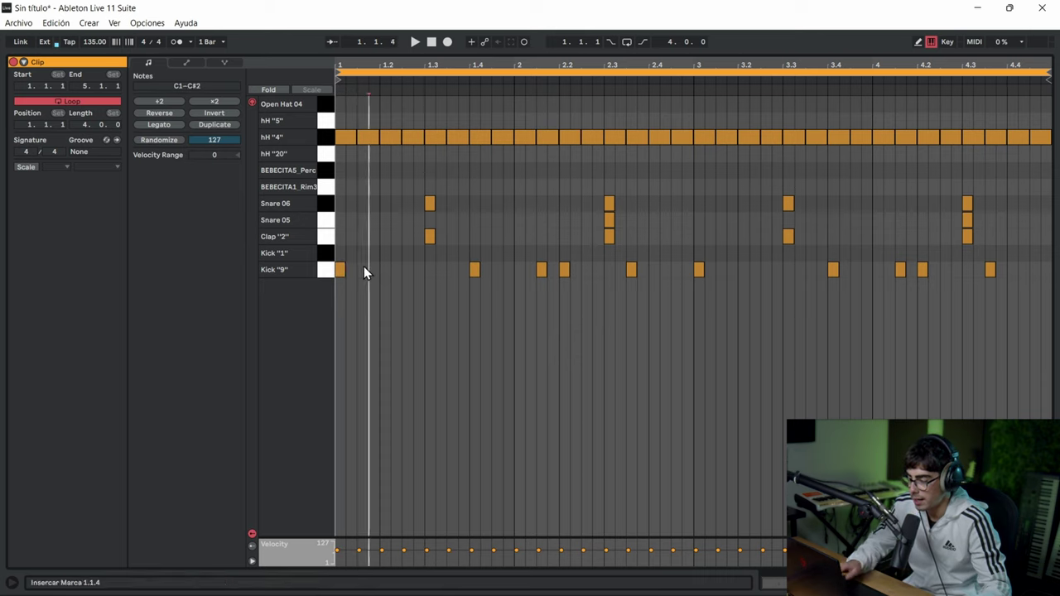
{"action": "left_click_drag", "start_coordinate": [383, 272], "coordinate": [301, 262]}
{"action": "key", "text": "ctrl+d"}
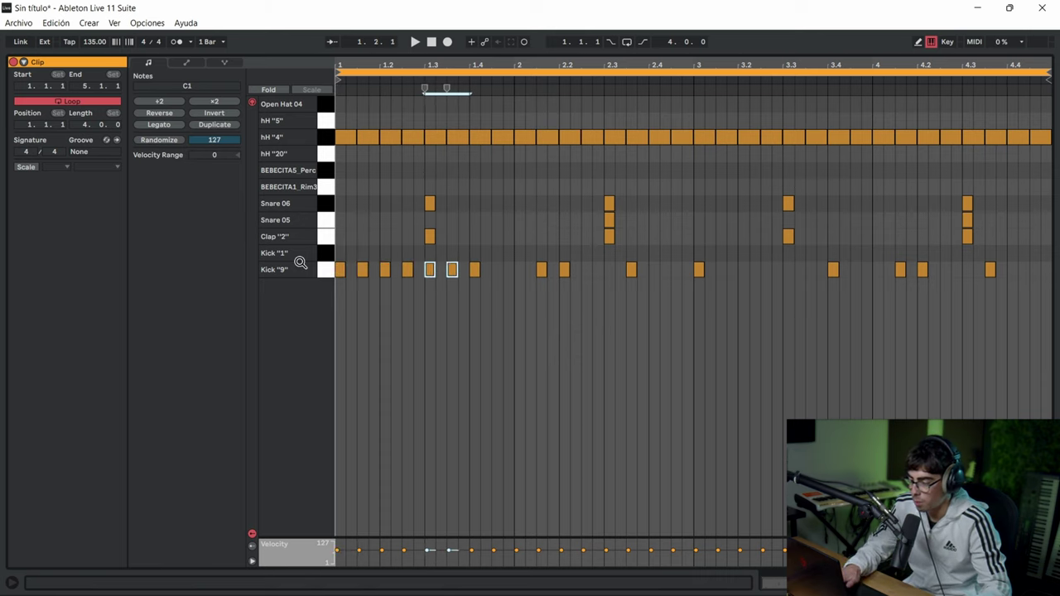
{"action": "key", "text": "ctrl+d"}
{"action": "key", "text": "ctrl+d"}
{"action": "key", "text": "ctrl+d"}
{"action": "key", "text": "ctrl+d"}
{"action": "key", "text": "ctrl+d"}
{"action": "key", "text": "ctrl+d"}
{"action": "key", "text": "ctrl+d"}
{"action": "key", "text": "ctrl+d"}
{"action": "key", "text": "ctrl+d"}
{"action": "key", "text": "ctrl+d"}
{"action": "key", "text": "ctrl+d"}
{"action": "key", "text": "ctrl+d"}
{"action": "key", "text": "ctrl+d"}
{"action": "key", "text": "space"}
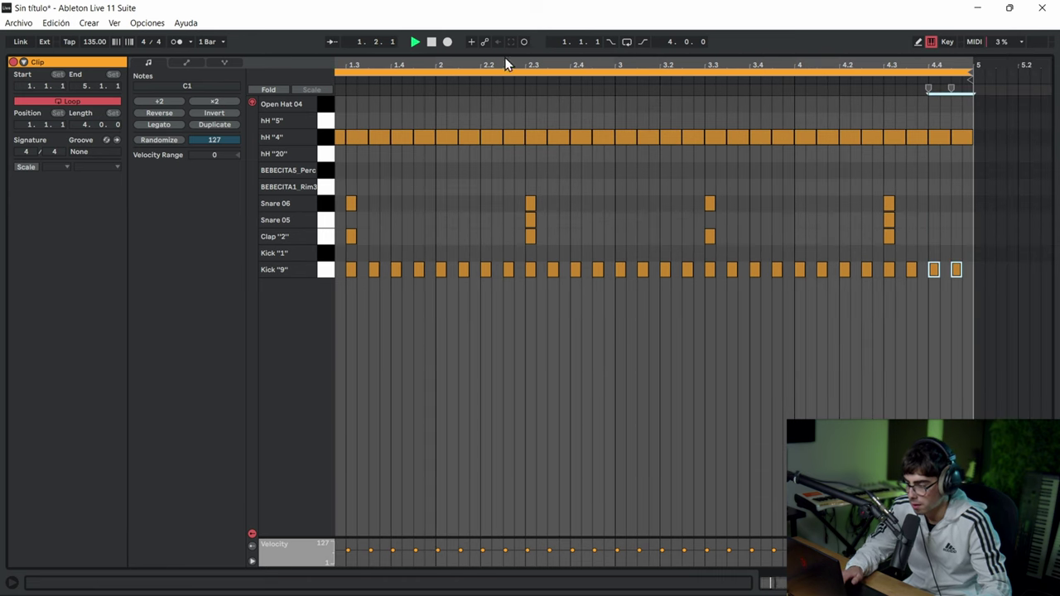
{"action": "left_click_drag", "start_coordinate": [507, 66], "coordinate": [575, 69]}
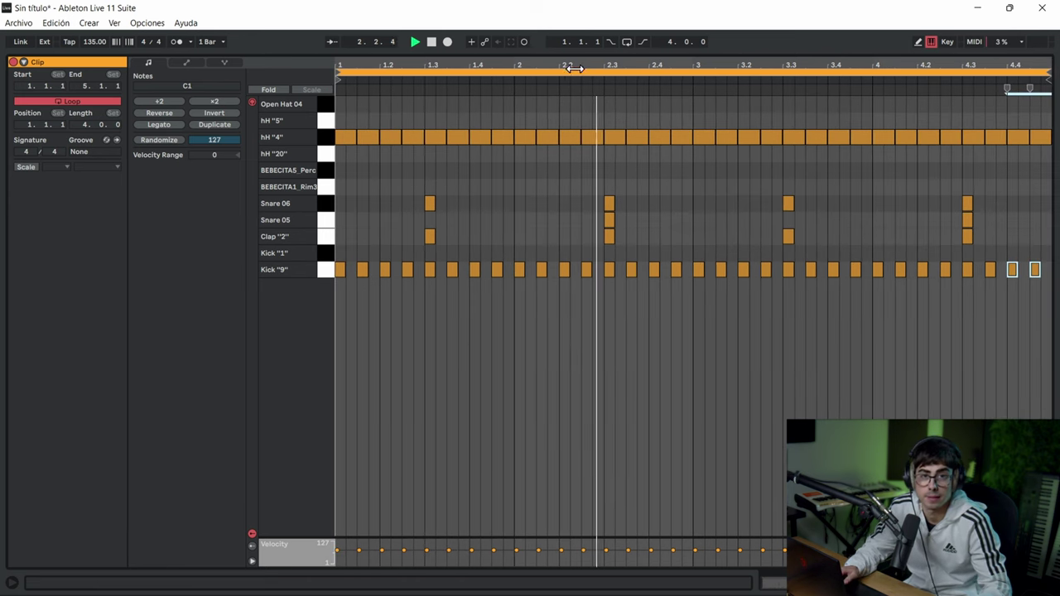
- Stop playback and undo the eighth-note kick fill back to the duplicated two-bar kick pattern
{"action": "key", "text": "space"}
{"action": "key", "text": "ctrl+z"}
{"action": "key", "text": "ctrl+z"}
{"action": "key", "text": "ctrl+z"}
{"action": "key", "text": "ctrl+z"}
{"action": "key", "text": "ctrl+z"}
{"action": "key", "text": "ctrl+z"}
{"action": "key", "text": "ctrl+z"}
{"action": "key", "text": "ctrl+z"}
{"action": "key", "text": "ctrl+z"}
{"action": "key", "text": "ctrl+z"}
{"action": "key", "text": "ctrl+z"}
{"action": "key", "text": "ctrl+z"}
{"action": "key", "text": "ctrl+z"}
{"action": "key", "text": "ctrl+z"}
{"action": "key", "text": "ctrl+z"}
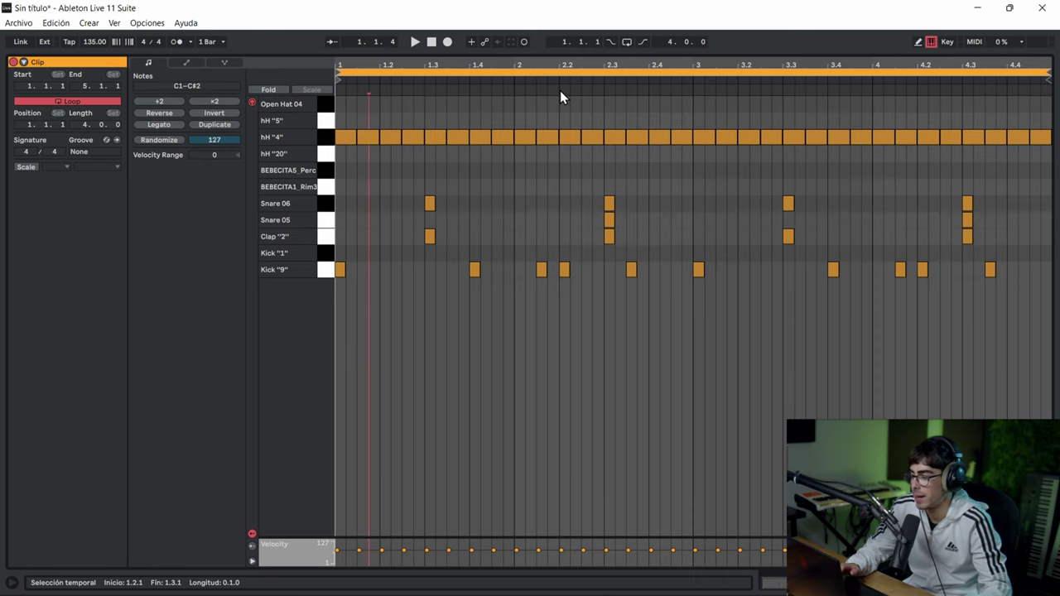
- Duplicate the first Kick "9" note repeatedly every half beat up to the end of bar 4
{"action": "left_click", "coordinate": [382, 243]}
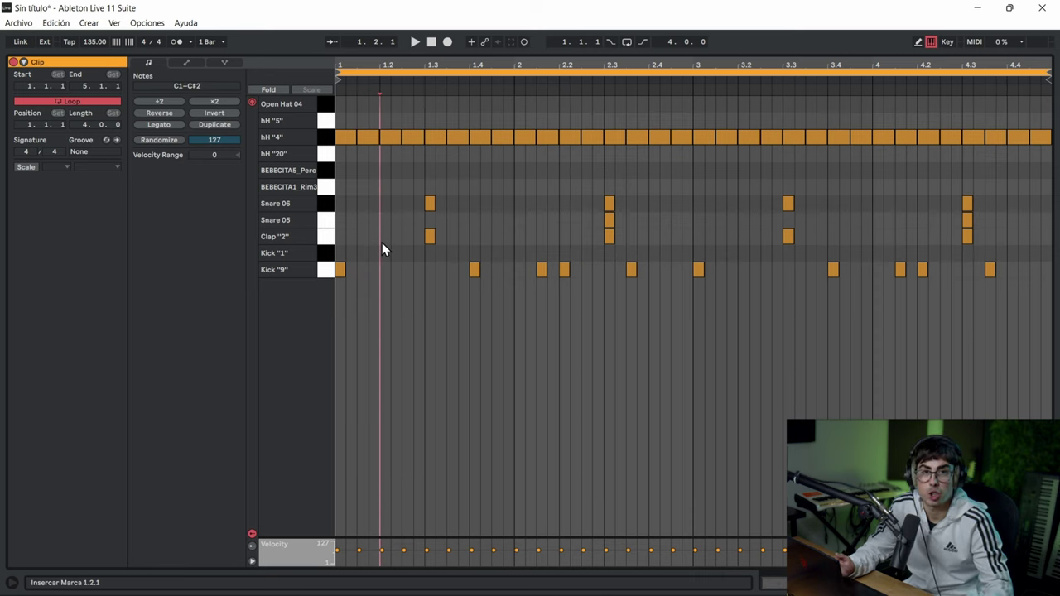
{"action": "left_click", "coordinate": [352, 271]}
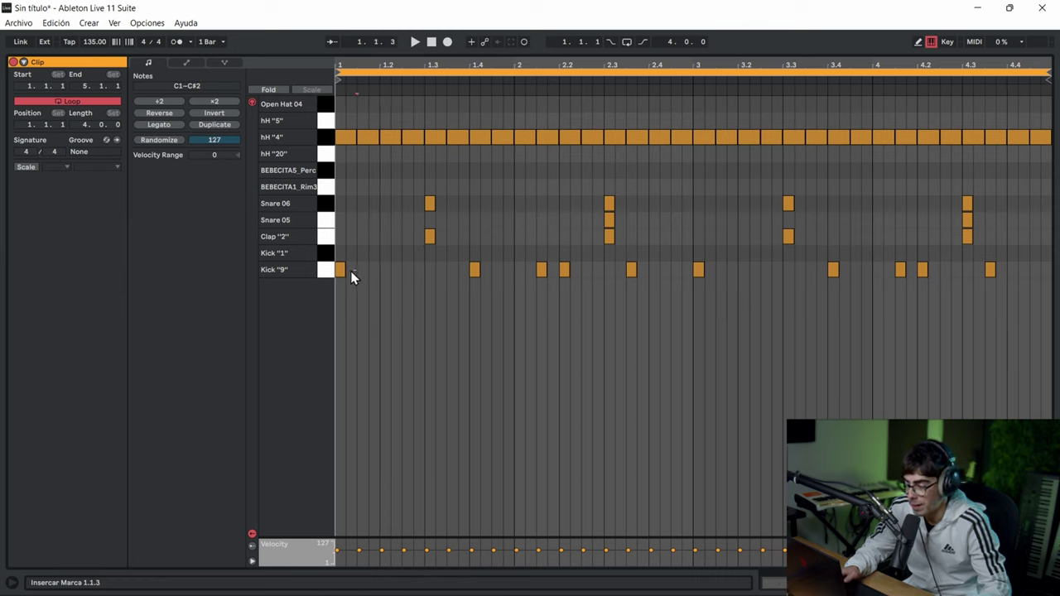
{"action": "left_click", "coordinate": [341, 270]}
{"action": "key", "text": "ctrl+d"}
{"action": "key", "text": "ctrl+d"}
{"action": "key", "text": "ctrl+d"}
{"action": "key", "text": "ctrl+d"}
{"action": "key", "text": "ctrl+d"}
{"action": "key", "text": "ctrl+d"}
{"action": "key", "text": "ctrl+d"}
{"action": "key", "text": "ctrl+d"}
{"action": "key", "text": "ctrl+d"}
{"action": "key", "text": "ctrl+d"}
{"action": "key", "text": "ctrl+d"}
{"action": "key", "text": "ctrl+d"}
{"action": "key", "text": "ctrl+d"}
{"action": "key", "text": "ctrl+d"}
{"action": "key", "text": "ctrl+d"}
{"action": "key", "text": "ctrl+d"}
{"action": "key", "text": "ctrl+d"}
{"action": "key", "text": "ctrl+d"}
{"action": "key", "text": "ctrl+d"}
{"action": "key", "text": "ctrl+d"}
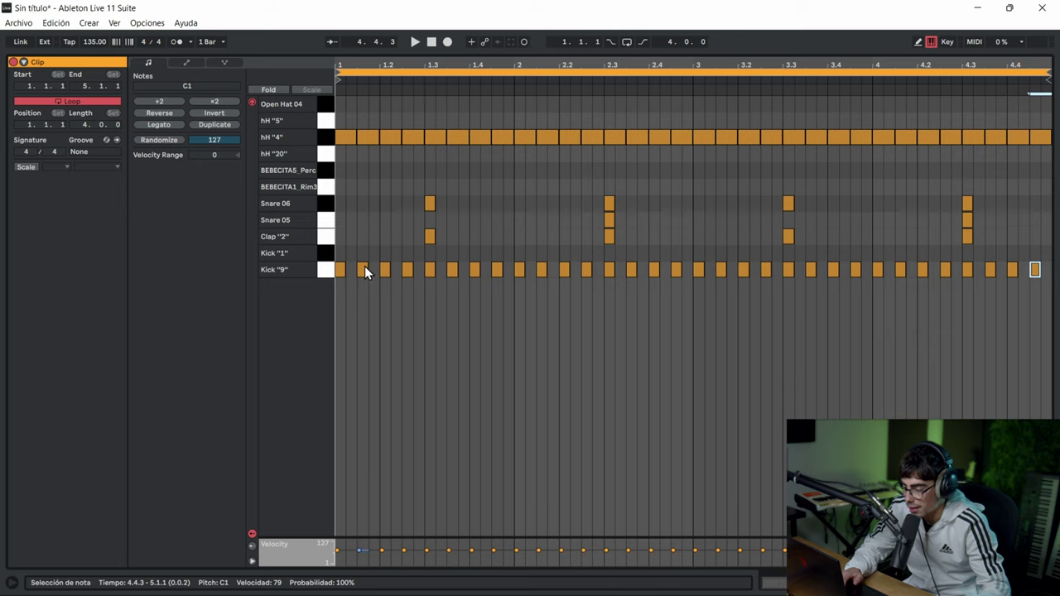
- Erase the Kick "9" notes at 1.1.3, 1.2.1, 1.3.1 and 1.4.3 in Draw Mode and play the loop
{"action": "key", "text": "b"}
{"action": "left_click", "coordinate": [365, 269]}
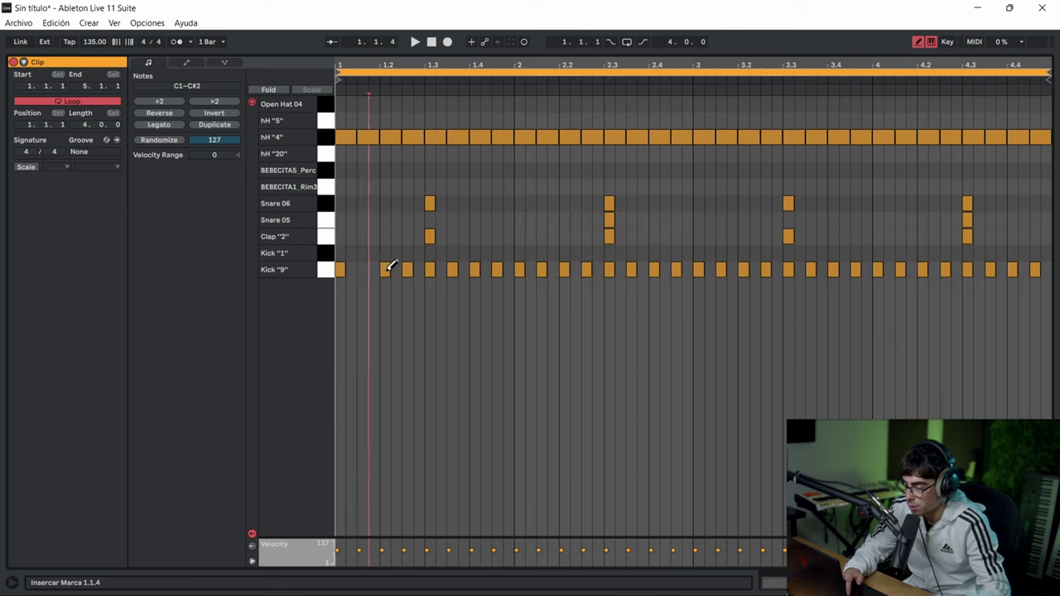
{"action": "left_click", "coordinate": [388, 270]}
{"action": "left_click", "coordinate": [428, 269]}
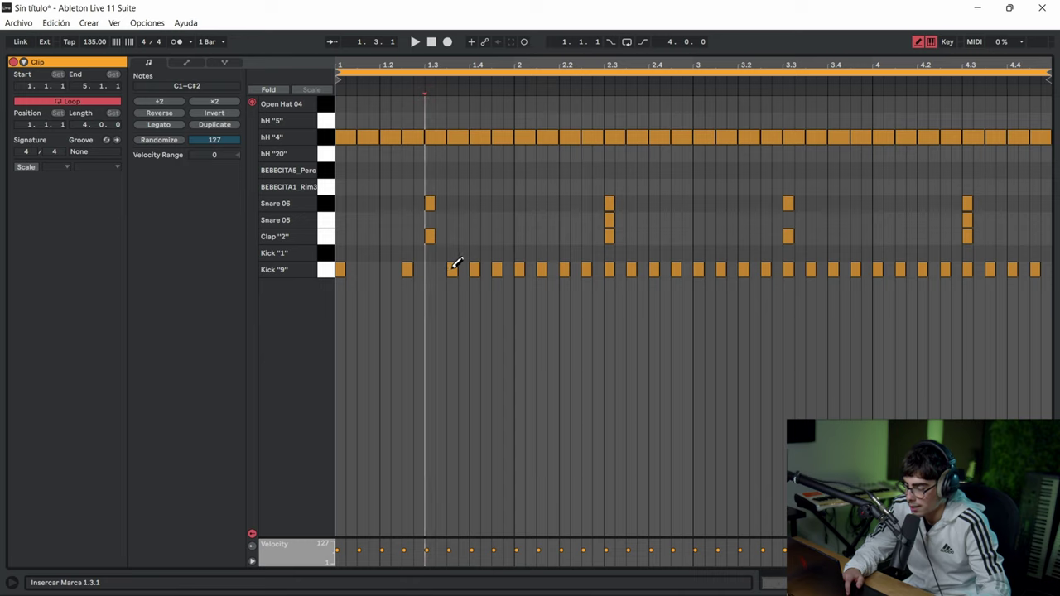
{"action": "left_click", "coordinate": [503, 269]}
{"action": "key", "text": "space"}
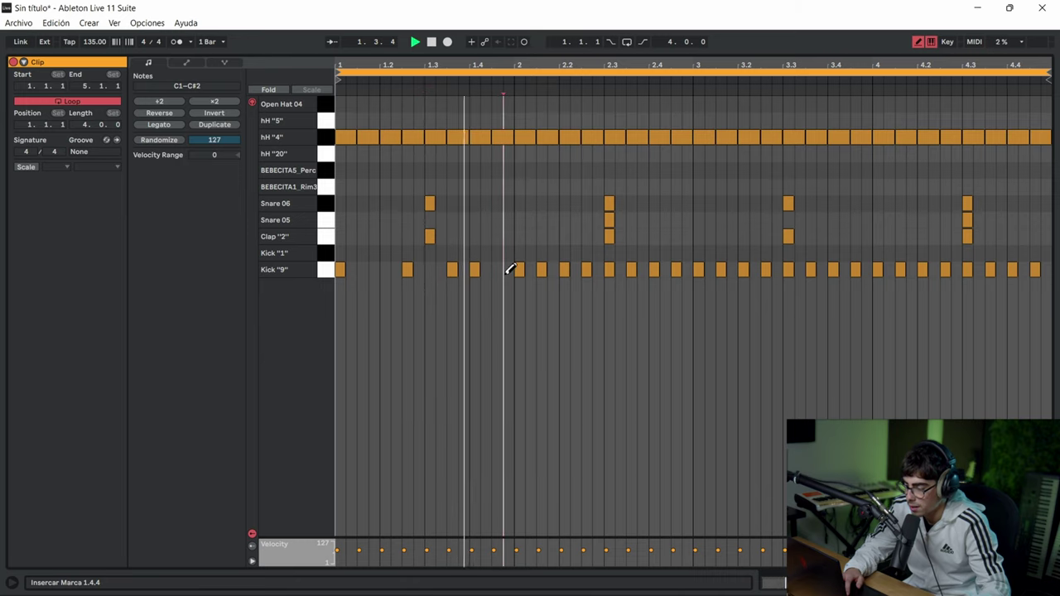
{"action": "key", "text": "space"}
- Undo the kick deletions and the repeated kick duplicates, and leave Draw Mode
{"action": "key", "text": "ctrl+z"}
{"action": "key", "text": "ctrl+z"}
{"action": "key", "text": "ctrl+z"}
{"action": "key", "text": "ctrl+z"}
{"action": "key", "text": "ctrl+z"}
{"action": "key", "text": "ctrl+z"}
{"action": "key", "text": "ctrl+z"}
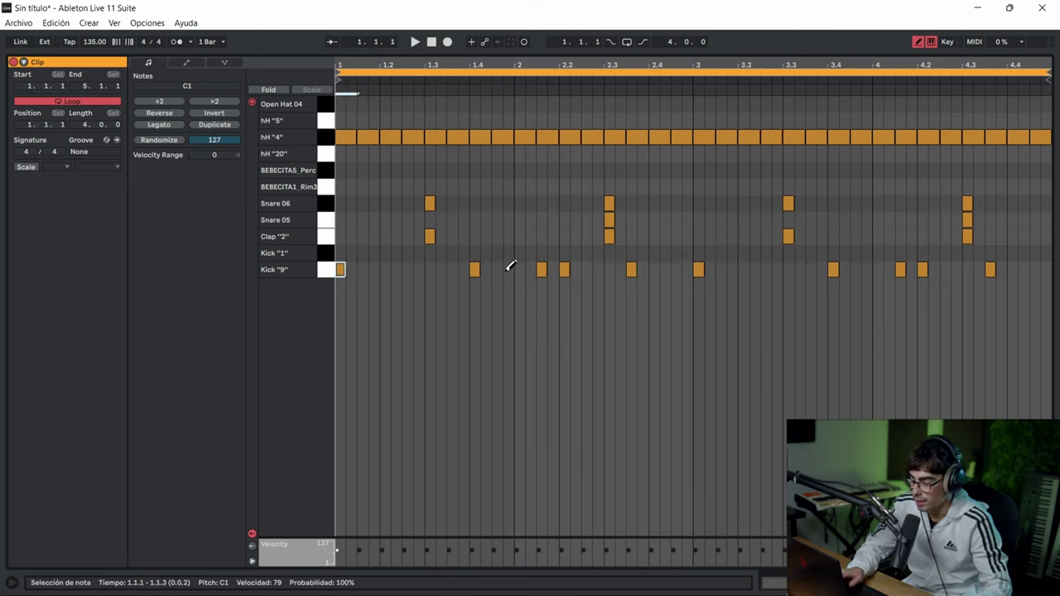
{"action": "left_click", "coordinate": [521, 273]}
{"action": "left_click", "coordinate": [515, 267]}
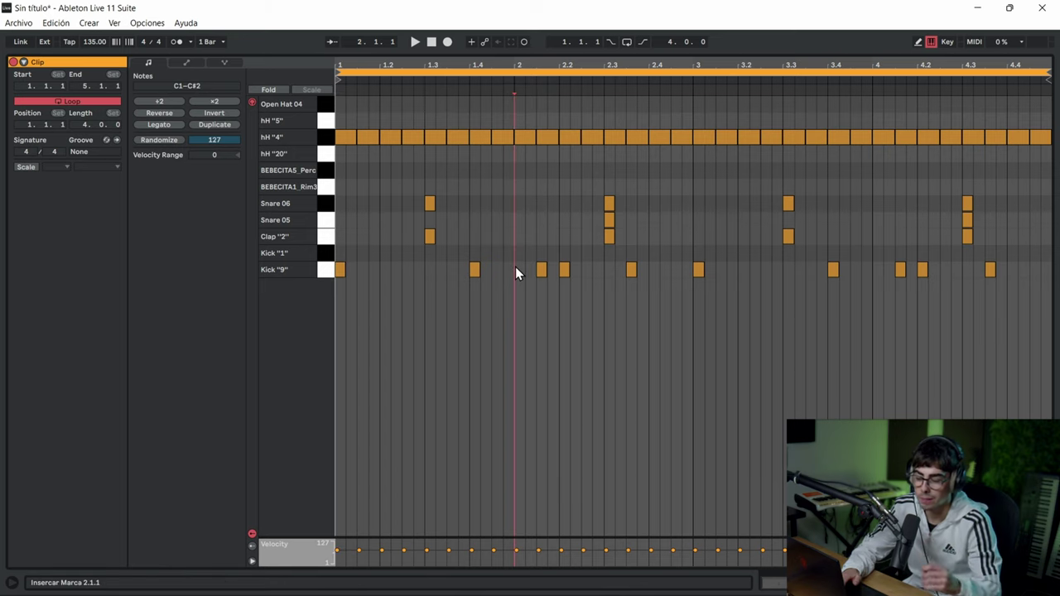
- Listen to the drum loop with the metronome on, stop playback, and turn the metronome off
{"action": "key", "text": "space"}
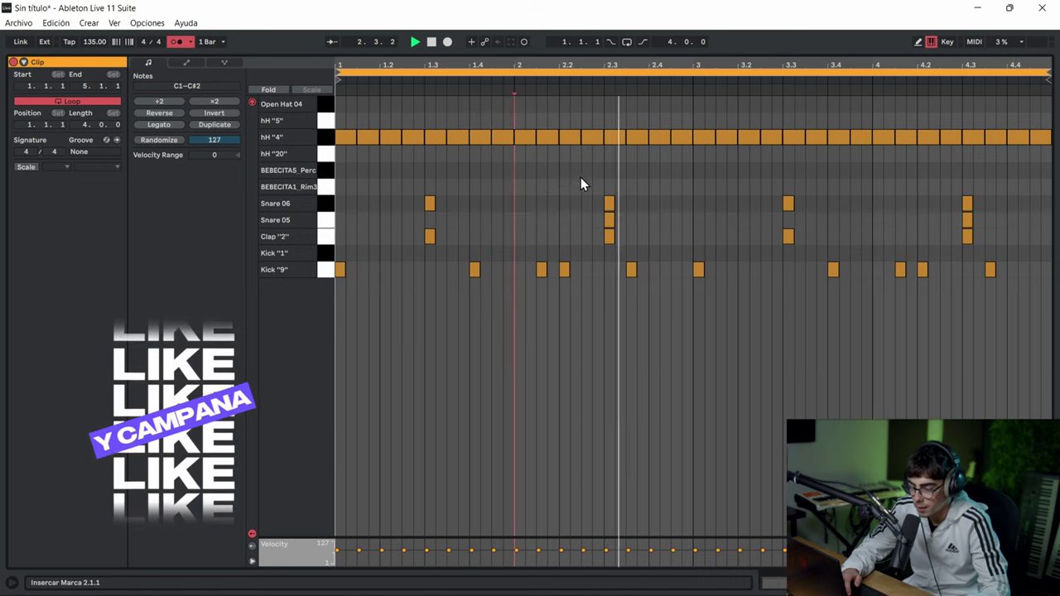
{"action": "key", "text": "space"}
{"action": "left_click", "coordinate": [501, 204]}
{"action": "left_click", "coordinate": [381, 236]}
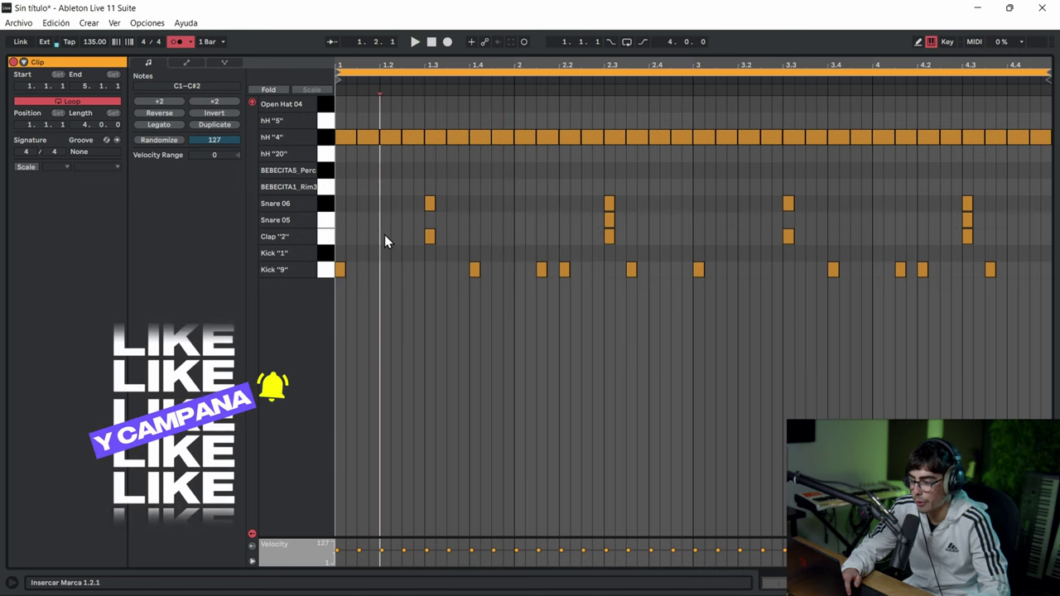
{"action": "left_click", "coordinate": [344, 215]}
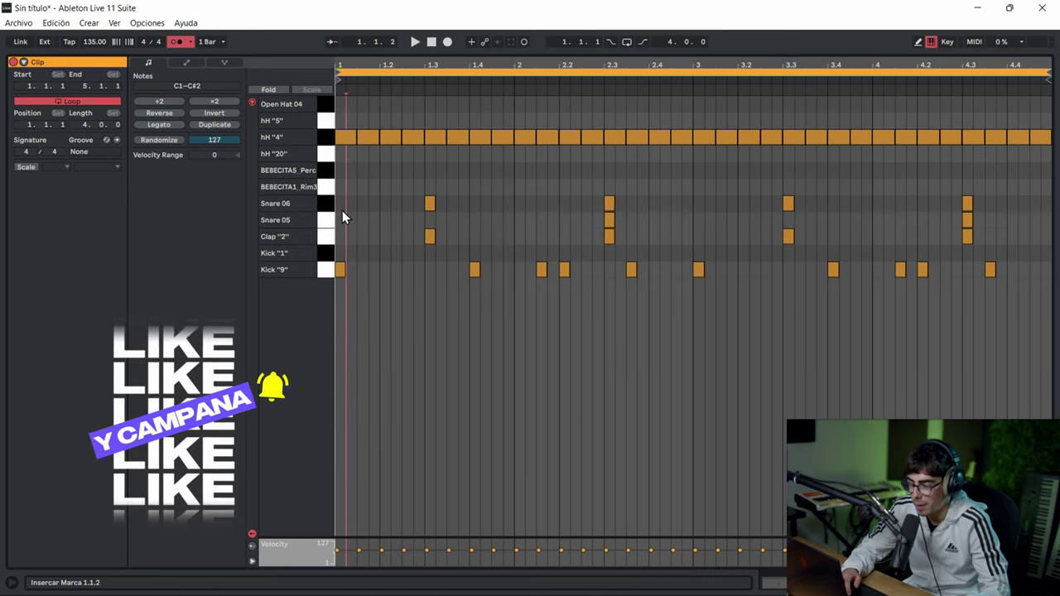
{"action": "left_click", "coordinate": [177, 41]}
{"action": "left_click", "coordinate": [491, 382]}
{"action": "left_click_drag", "start_coordinate": [466, 347], "coordinate": [458, 344]}
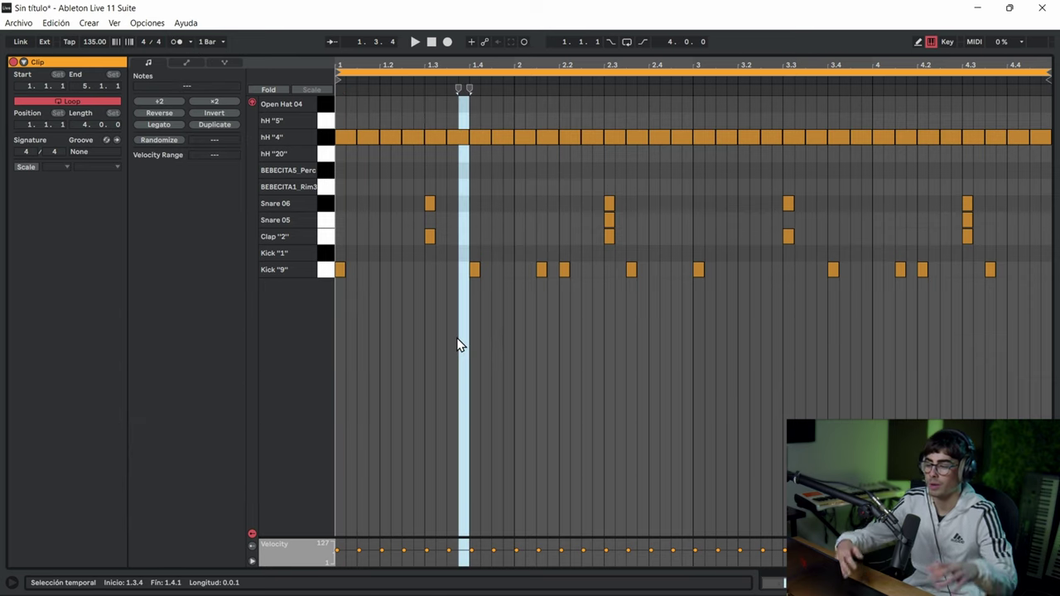
{"action": "left_click", "coordinate": [464, 337]}
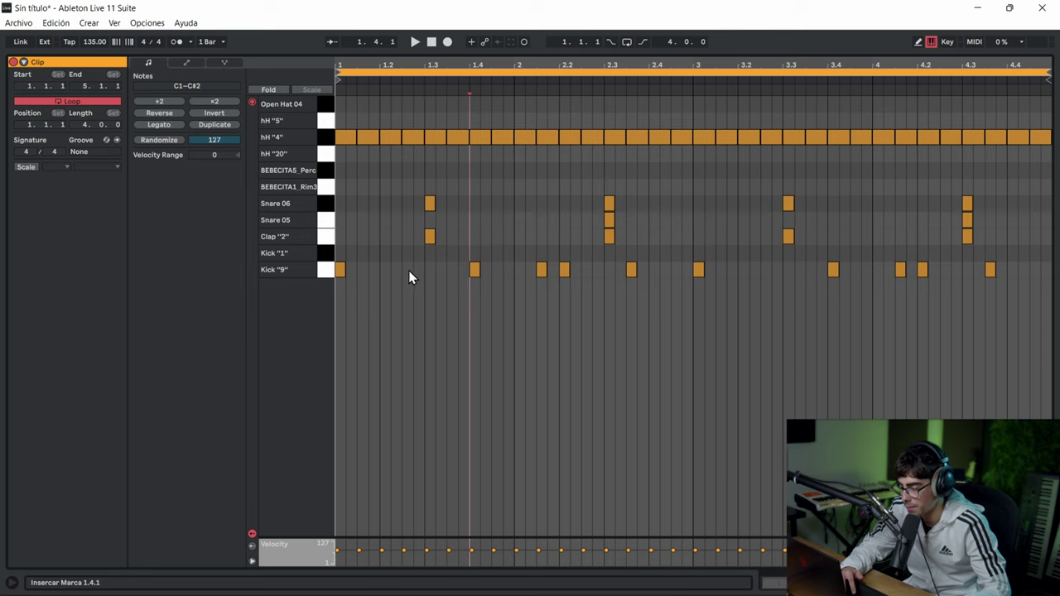
- Add Kick "9" notes at 1.2.3, 1.3.3, 2.4.1, 2.4.3, 3.2.3, 3.4.3 and 4.4.3 while the loop plays
{"action": "left_click", "coordinate": [408, 270]}
{"action": "key", "text": "space"}
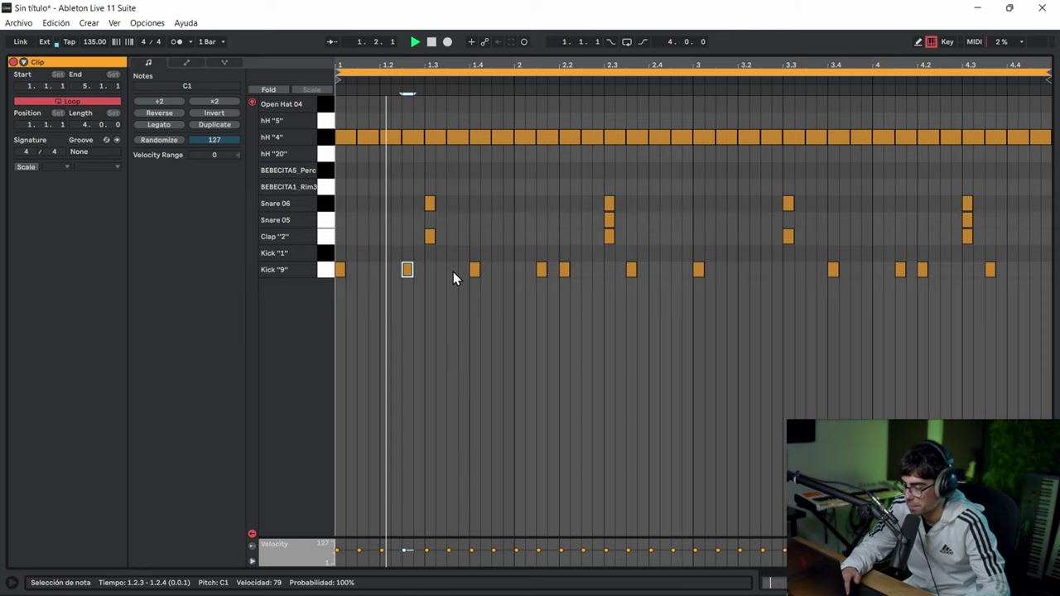
{"action": "left_click", "coordinate": [457, 270]}
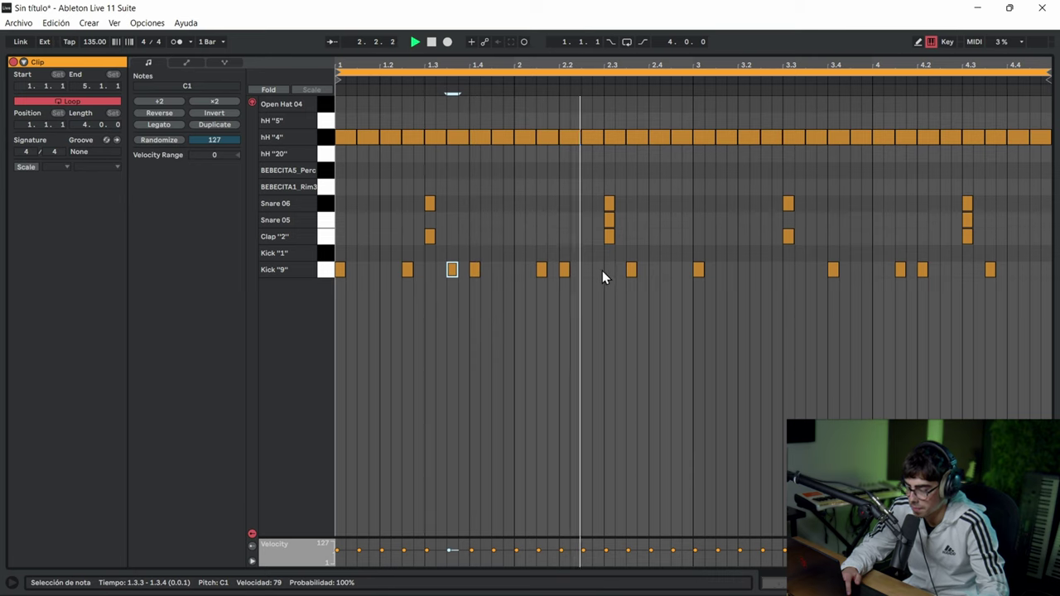
{"action": "left_click", "coordinate": [653, 269]}
{"action": "left_click", "coordinate": [676, 269]}
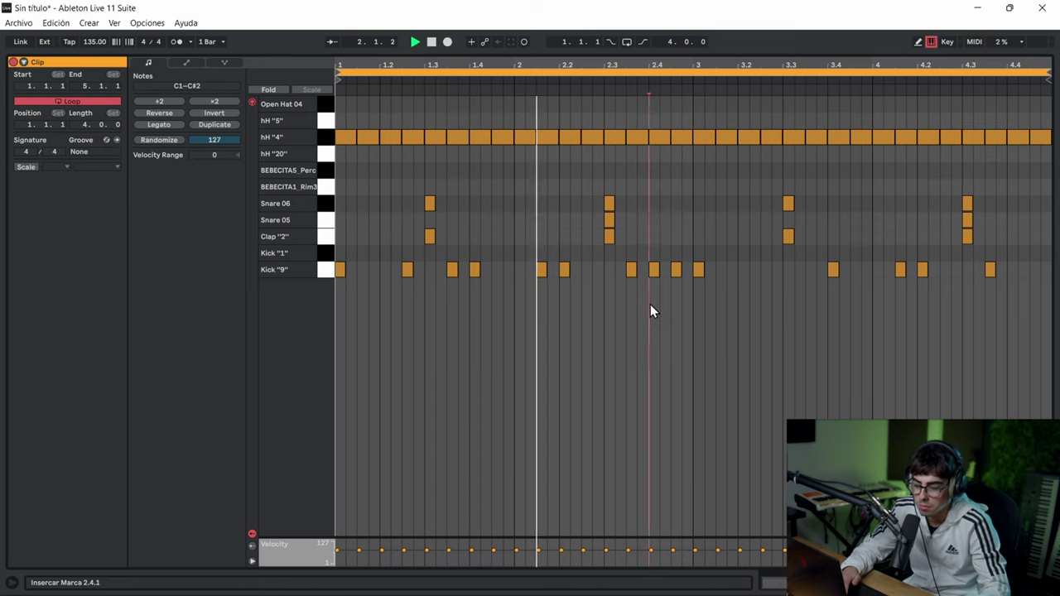
{"action": "left_click", "coordinate": [764, 270]}
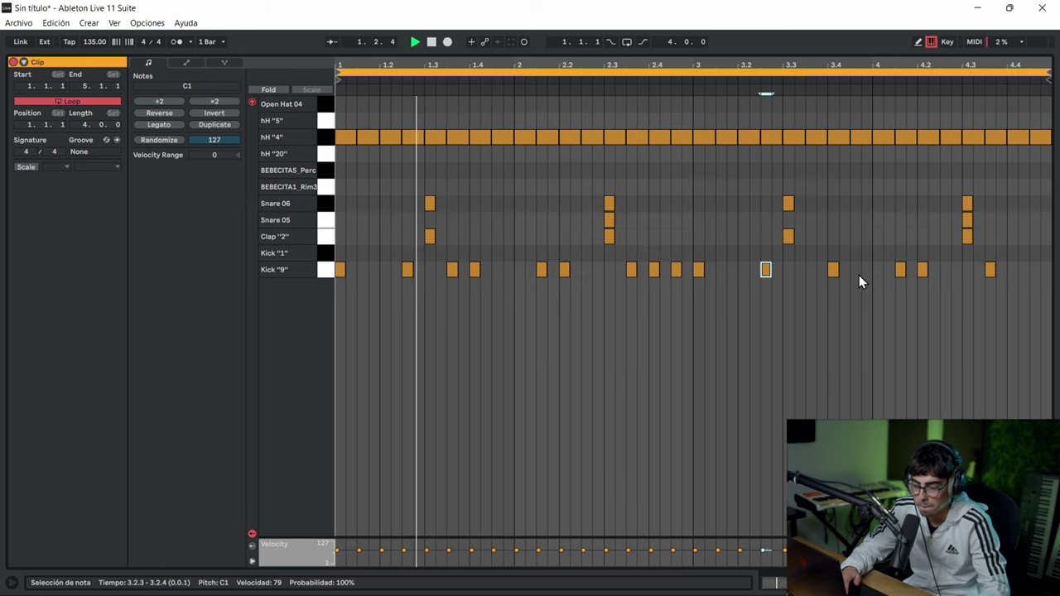
{"action": "left_click", "coordinate": [857, 272]}
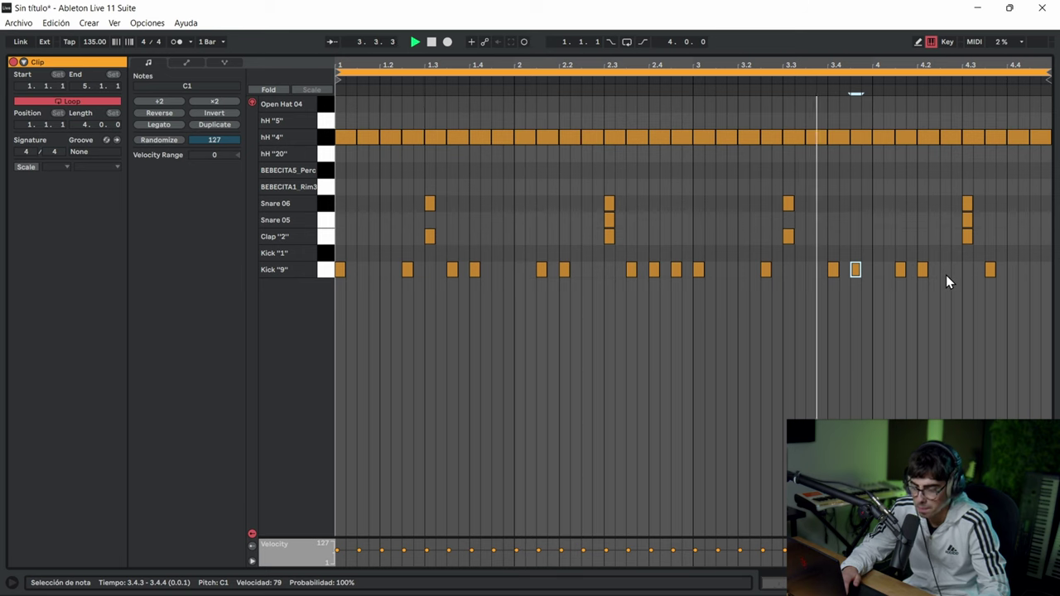
{"action": "double_click", "coordinate": [1035, 270]}
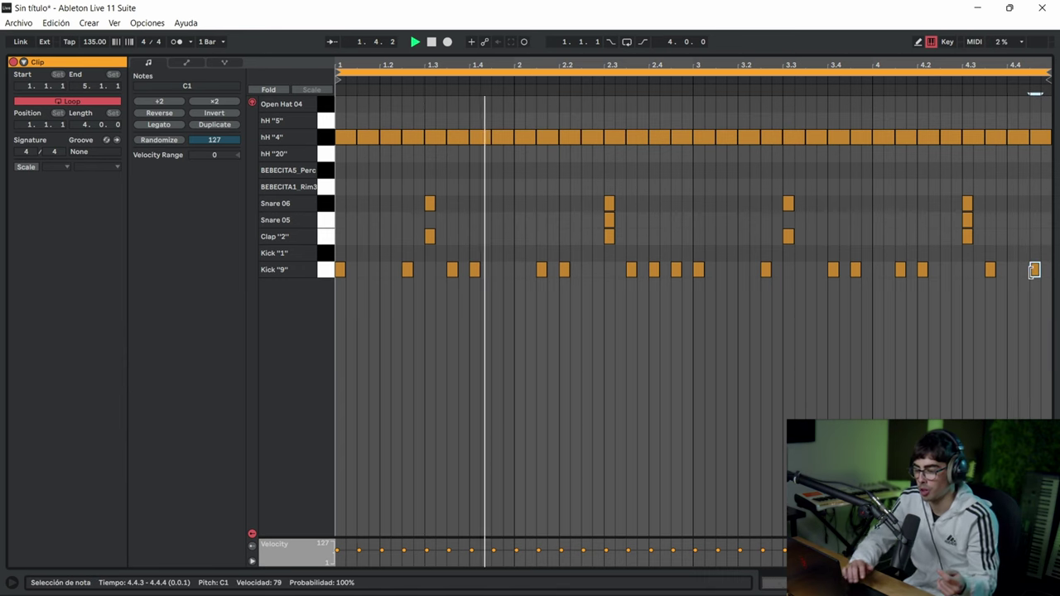
{"action": "key", "text": "space"}
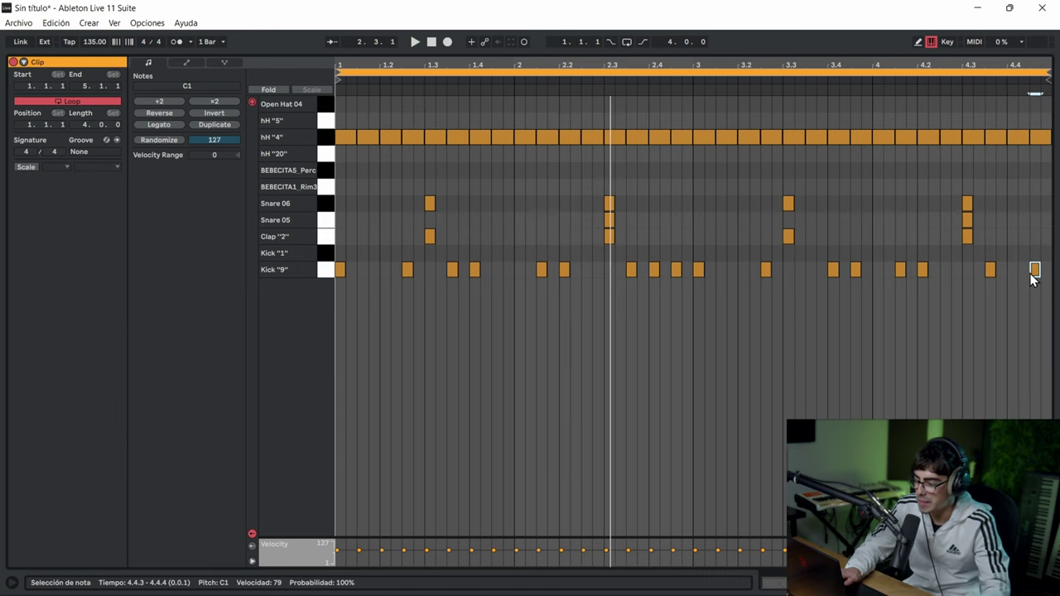
- Undo all the Kick "9" notes just added
{"action": "key", "text": "ctrl+z"}
{"action": "key", "text": "ctrl+z"}
{"action": "key", "text": "ctrl+z"}
{"action": "key", "text": "ctrl+z"}
{"action": "key", "text": "ctrl+z"}
{"action": "key", "text": "ctrl+z"}
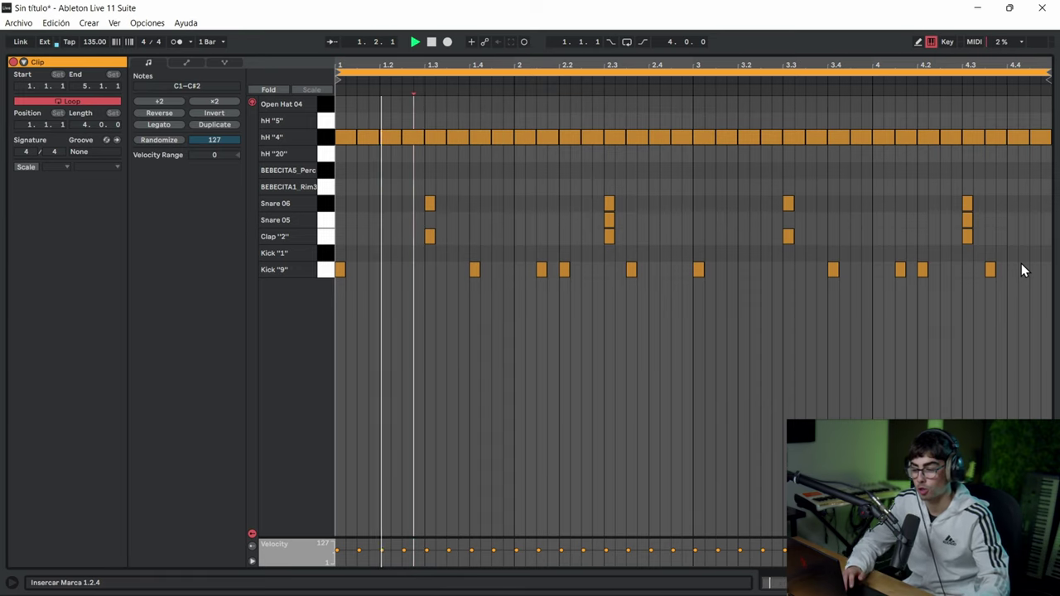
- Stop playback, place the insert marker at 2.1.1 and audition the BEBECITA5_Perc sound
{"action": "key", "text": "space"}
{"action": "left_click", "coordinate": [592, 331]}
{"action": "left_click", "coordinate": [546, 305]}
{"action": "left_click", "coordinate": [526, 286]}
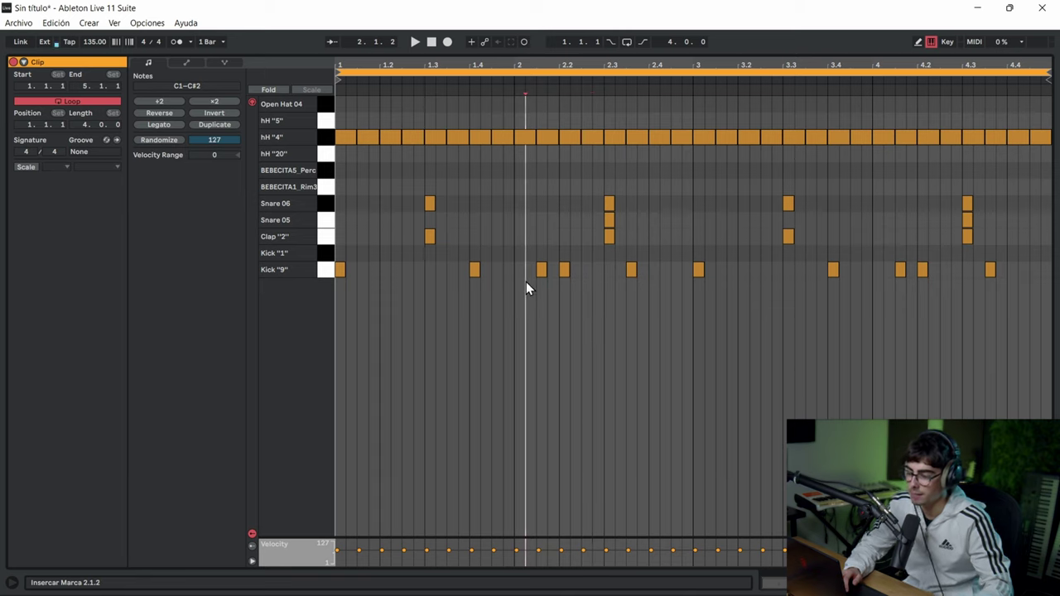
{"action": "left_click", "coordinate": [513, 305]}
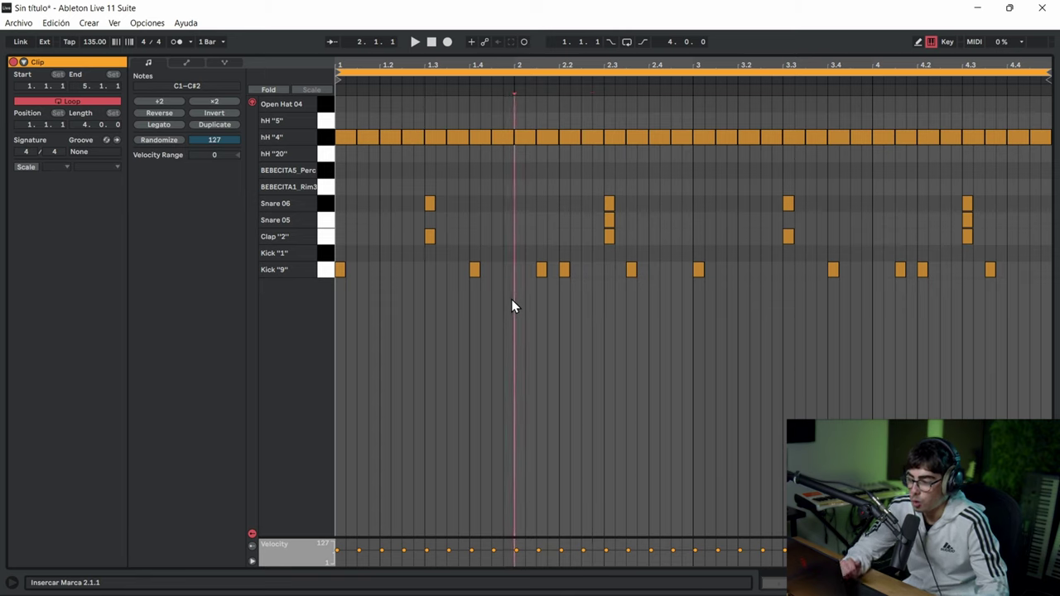
{"action": "left_click", "coordinate": [332, 174]}
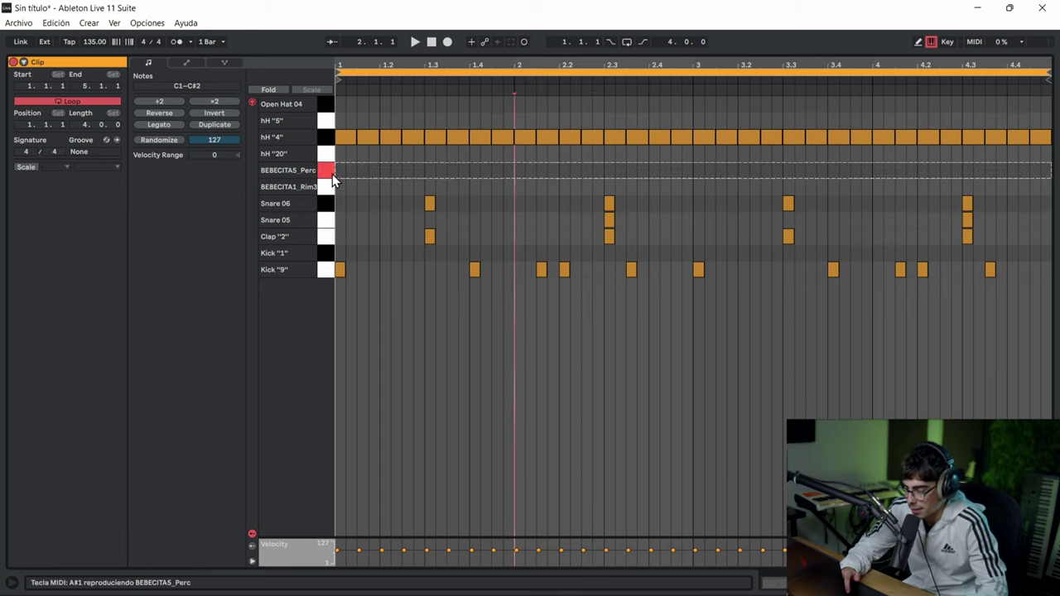
{"action": "left_click", "coordinate": [332, 179]}
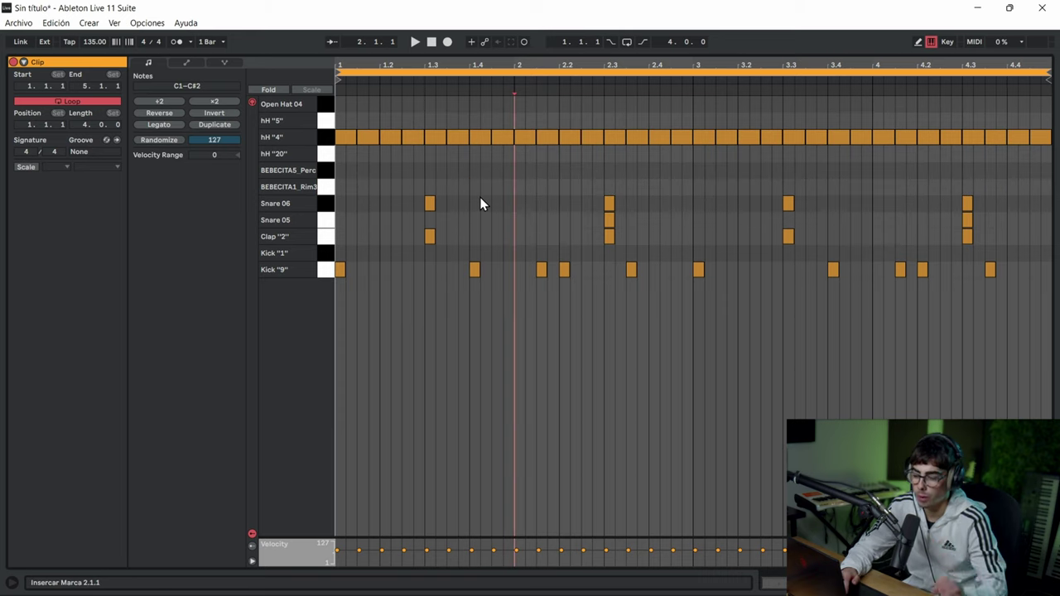
- Add BEBECITA1_Rim3 notes at 1.4.3 and 2.1.3 while checking against the playing loop
{"action": "key", "text": "space"}
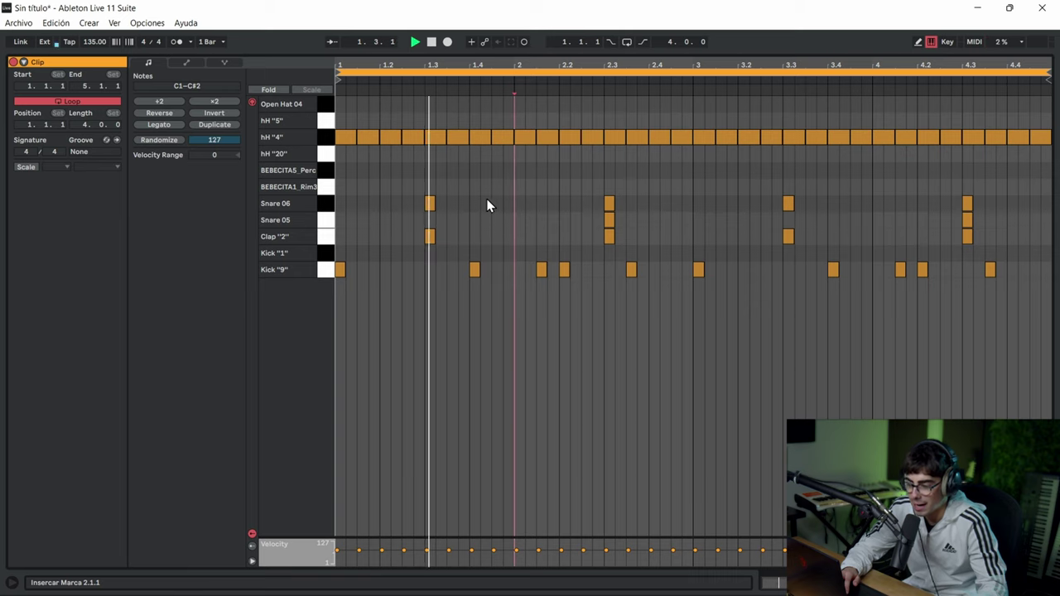
{"action": "double_click", "coordinate": [498, 187]}
{"action": "double_click", "coordinate": [530, 187]}
{"action": "left_click", "coordinate": [518, 202]}
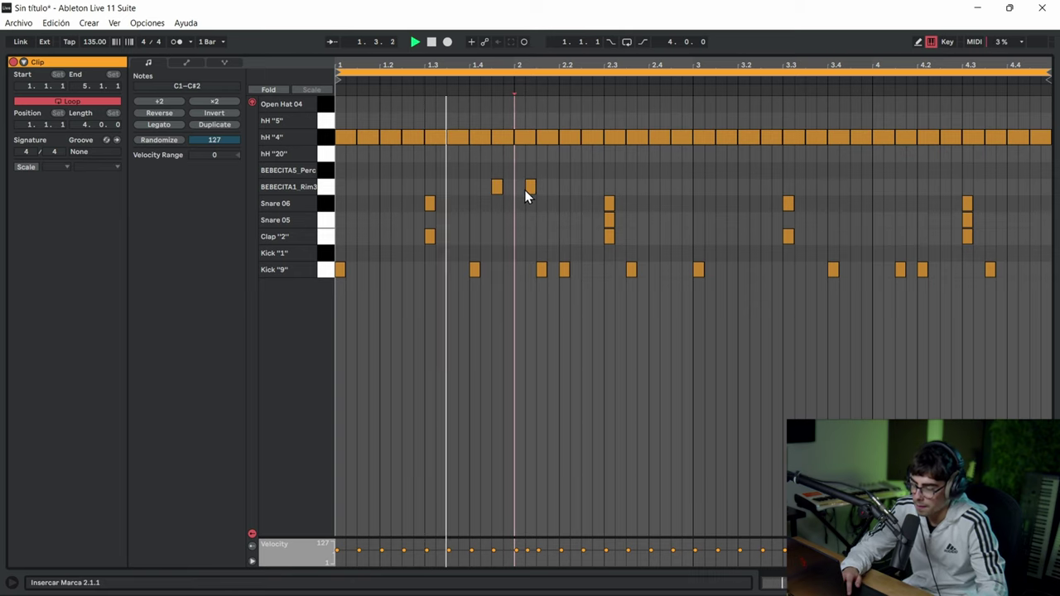
{"action": "key", "text": "space"}
{"action": "left_click_drag", "start_coordinate": [528, 185], "coordinate": [533, 196]}
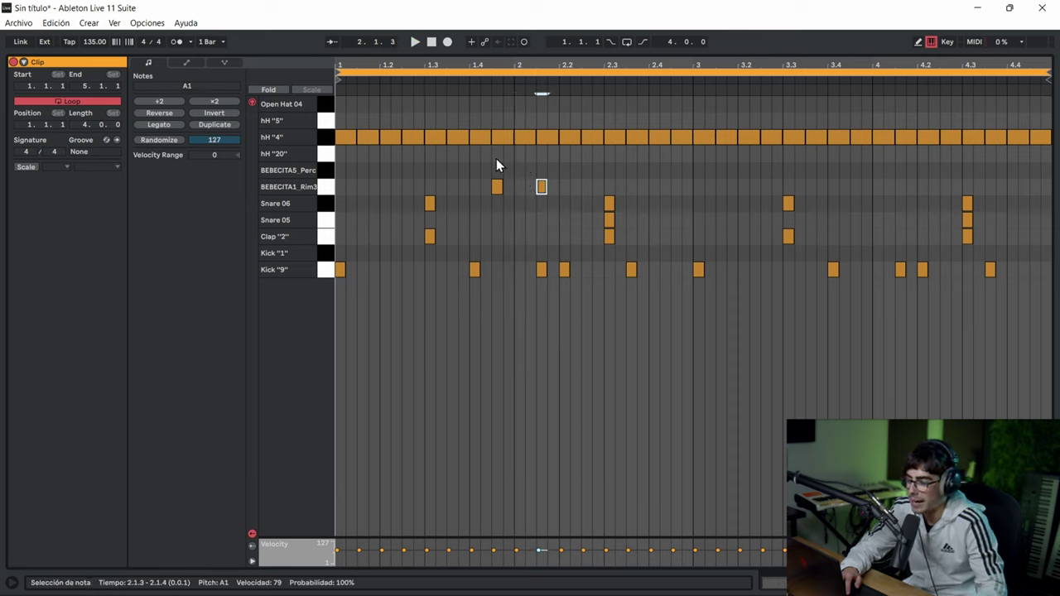
{"action": "left_click", "coordinate": [497, 186], "text": "shift"}
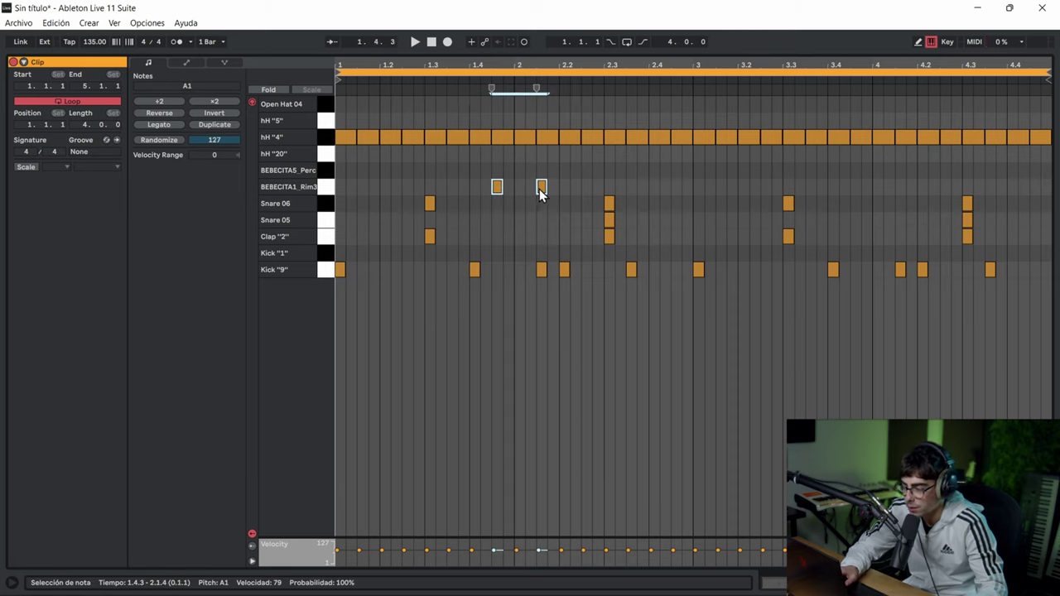
{"action": "left_click_drag", "start_coordinate": [540, 193], "coordinate": [535, 180]}
{"action": "key", "text": "ctrl+z"}
- Add BEBECITA5_Perc notes at 1.4.3 and 2.1.3, directly above the rim notes
{"action": "double_click", "coordinate": [499, 175]}
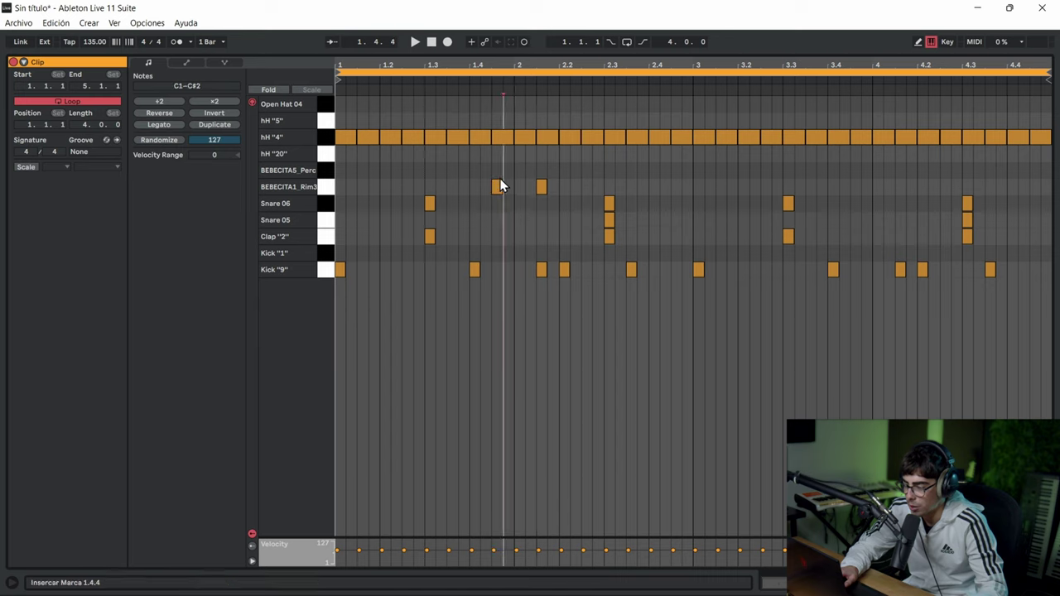
{"action": "double_click", "coordinate": [542, 173]}
{"action": "left_click", "coordinate": [522, 205]}
{"action": "left_click", "coordinate": [518, 212]}
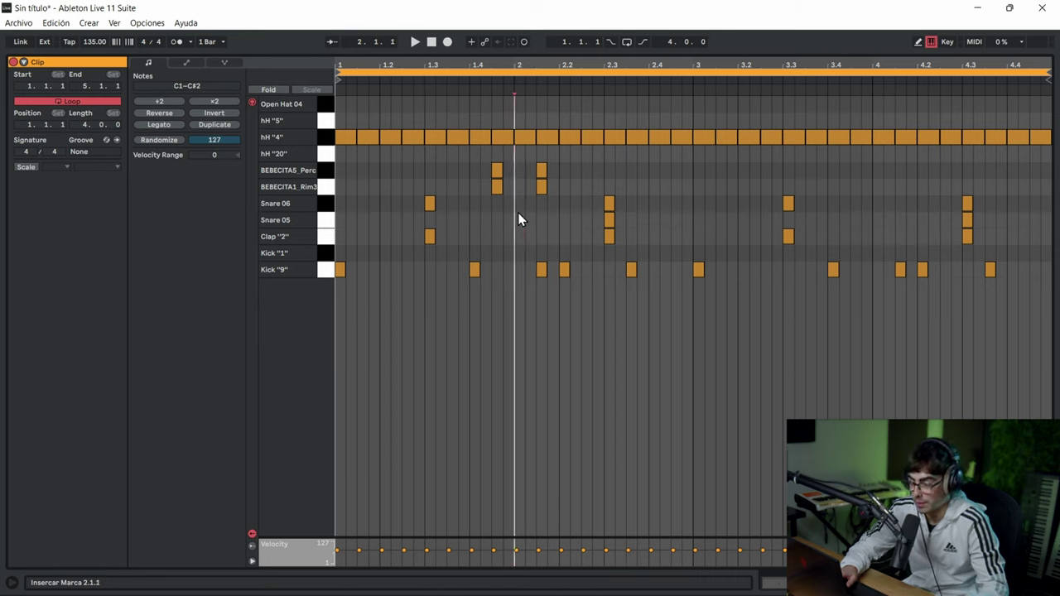
- Listen to the loop and delete the Kick "9" note at 2.1.3
{"action": "key", "text": "space"}
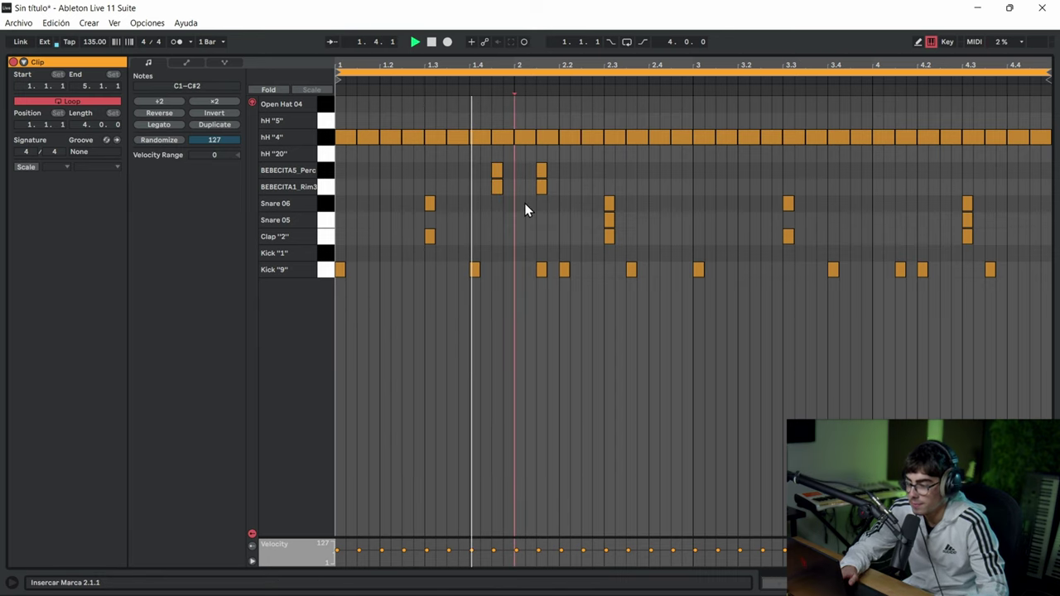
{"action": "left_click", "coordinate": [541, 270]}
{"action": "key", "text": "space"}
{"action": "key", "text": "Delete"}
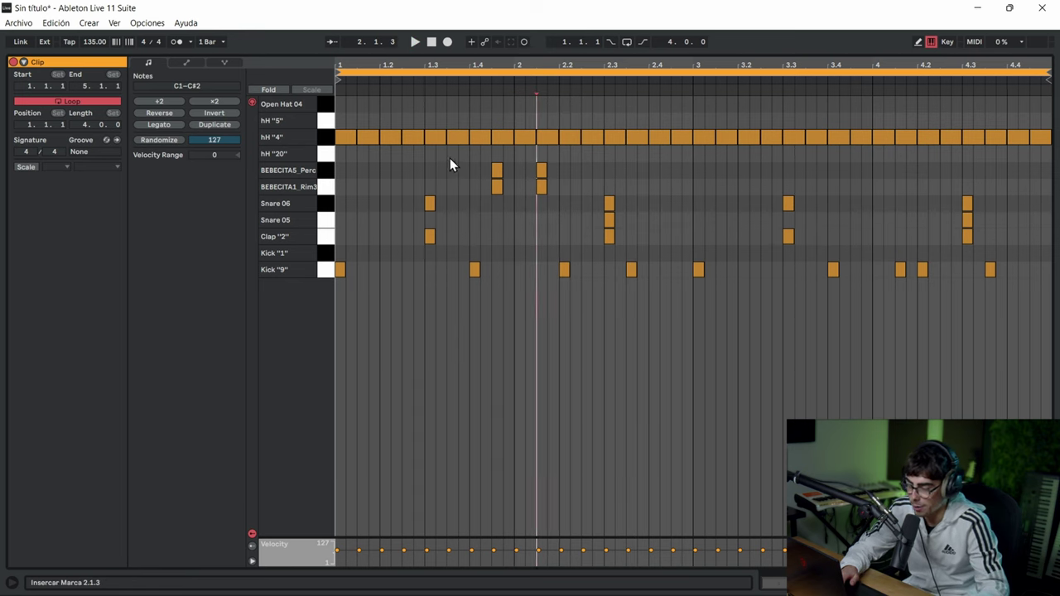
- Duplicate the BEBECITA5_Perc and BEBECITA1_Rim3 notes of bars 1 and 2 into bars 3 and 4, and play the loop
{"action": "left_click_drag", "start_coordinate": [450, 158], "coordinate": [655, 209]}
{"action": "left_click_drag", "start_coordinate": [455, 164], "coordinate": [562, 196]}
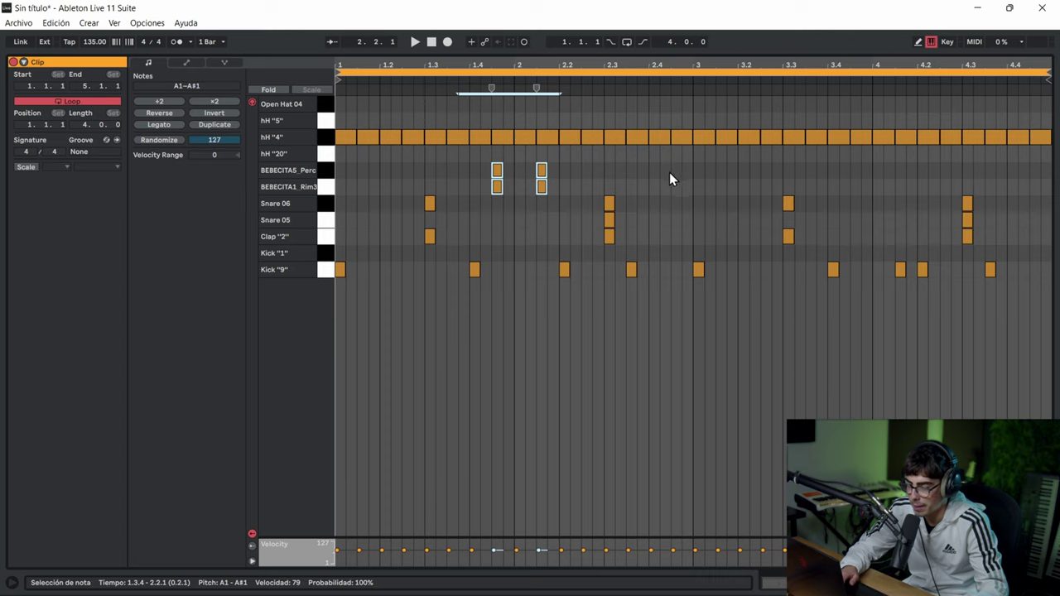
{"action": "left_click_drag", "start_coordinate": [693, 172], "coordinate": [335, 195]}
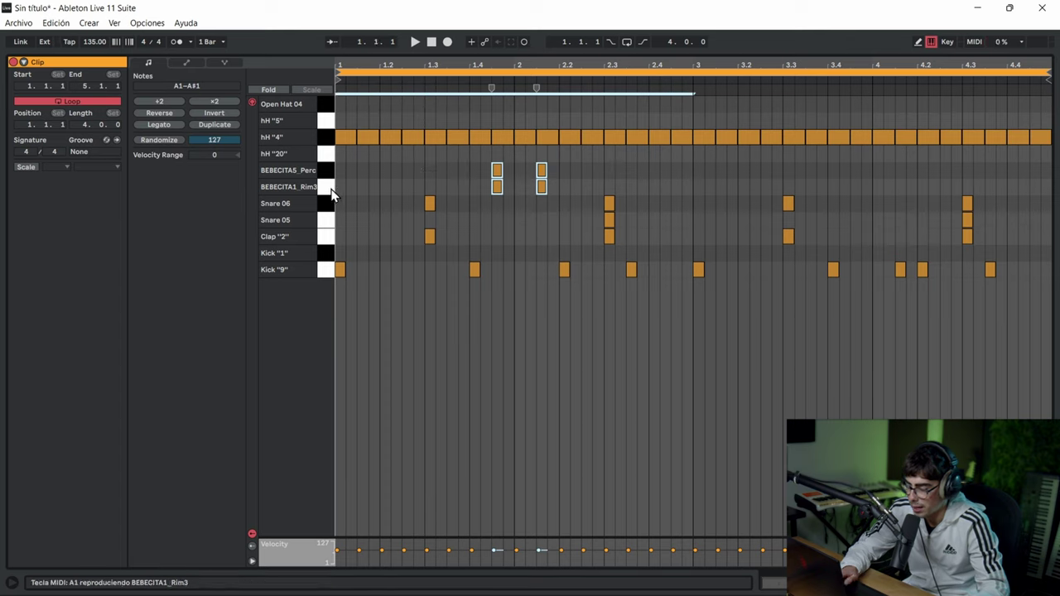
{"action": "key", "text": "ctrl+d"}
{"action": "key", "text": "space"}
{"action": "left_click", "coordinate": [553, 340]}
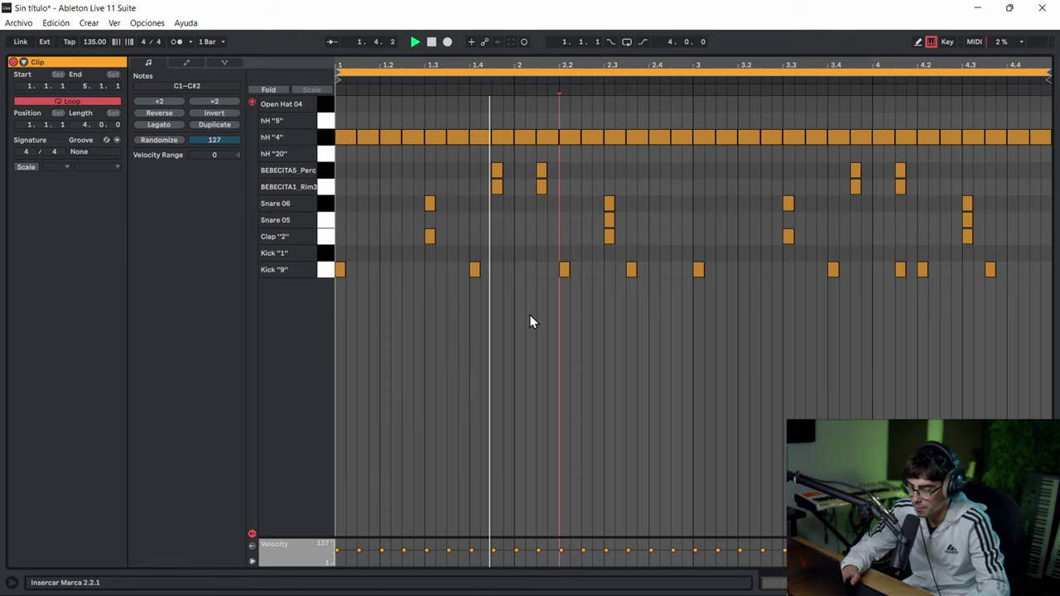
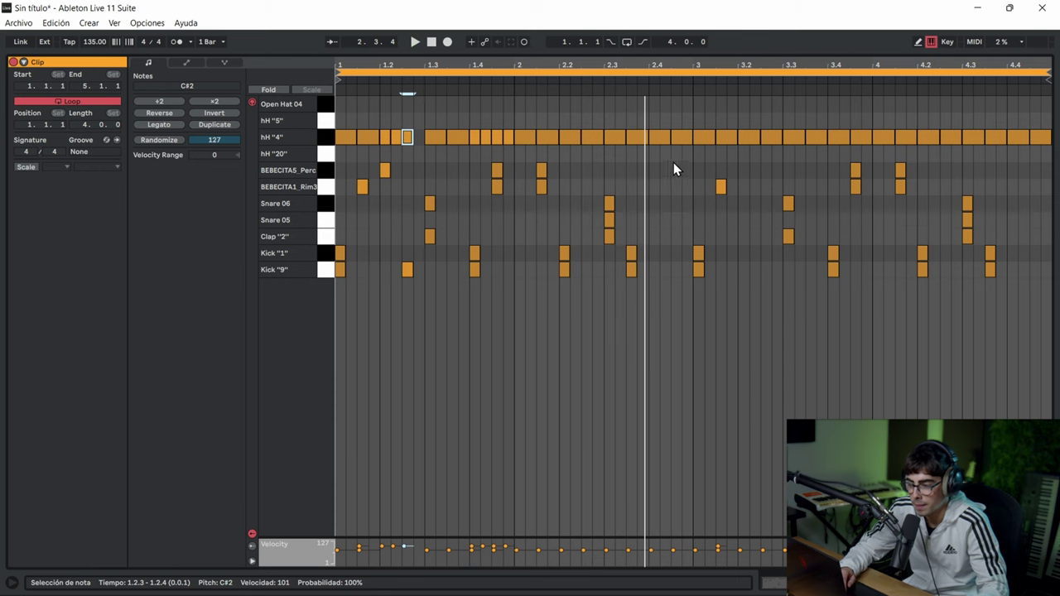
- Set the grid to 1/32, replace the hH "4" note at 2.4.1 with a roll of four 1/32 notes, and play it
{"action": "left_click_drag", "start_coordinate": [665, 59], "coordinate": [665, 86]}
{"action": "right_click", "coordinate": [657, 104]}
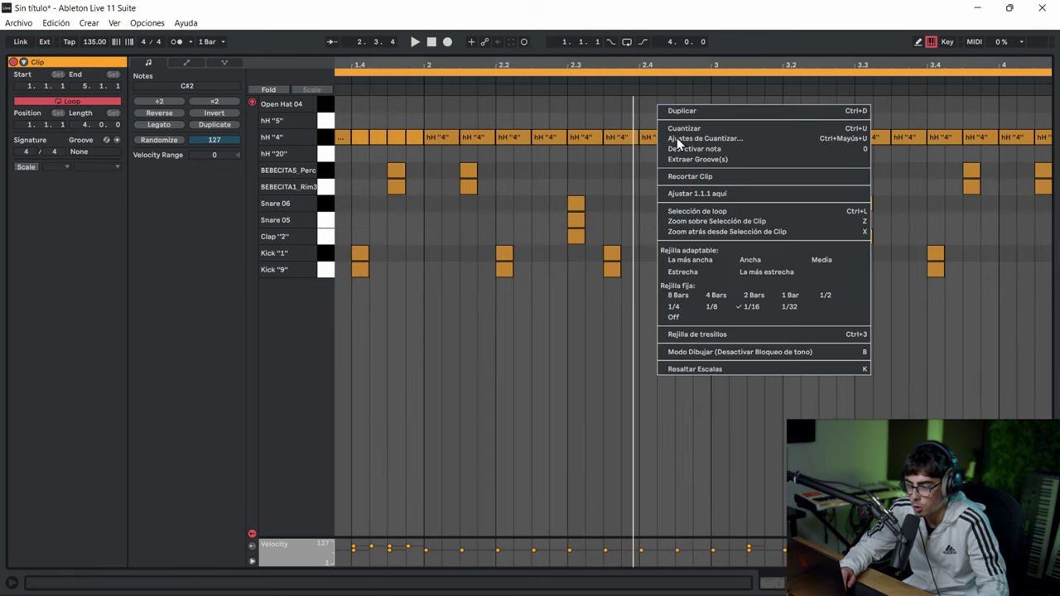
{"action": "left_click", "coordinate": [789, 306]}
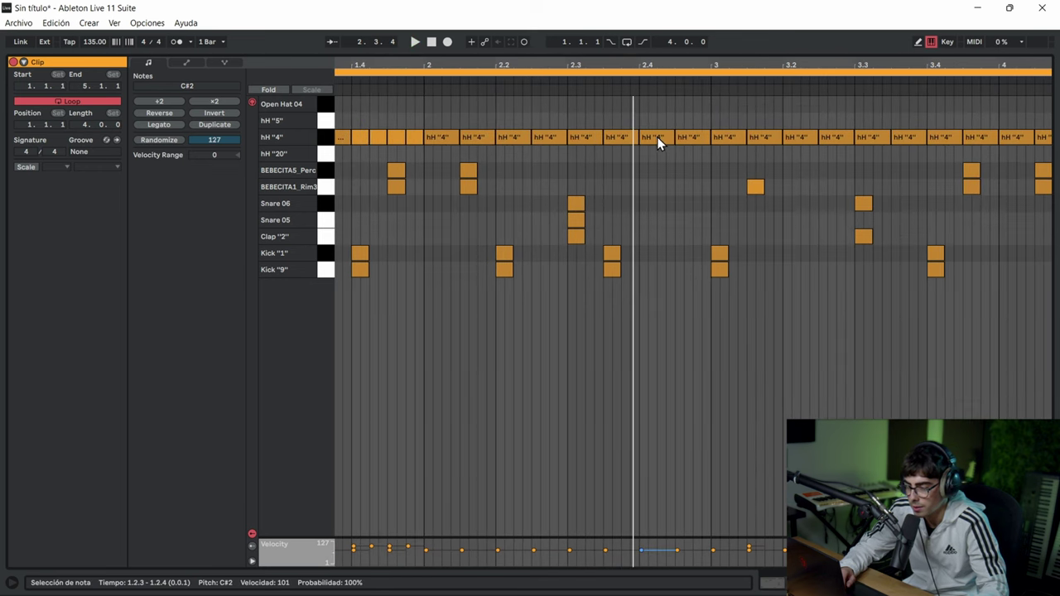
{"action": "double_click", "coordinate": [657, 136]}
{"action": "double_click", "coordinate": [646, 138]}
{"action": "key", "text": "ctrl+d"}
{"action": "key", "text": "ctrl+d"}
{"action": "key", "text": "ctrl+d"}
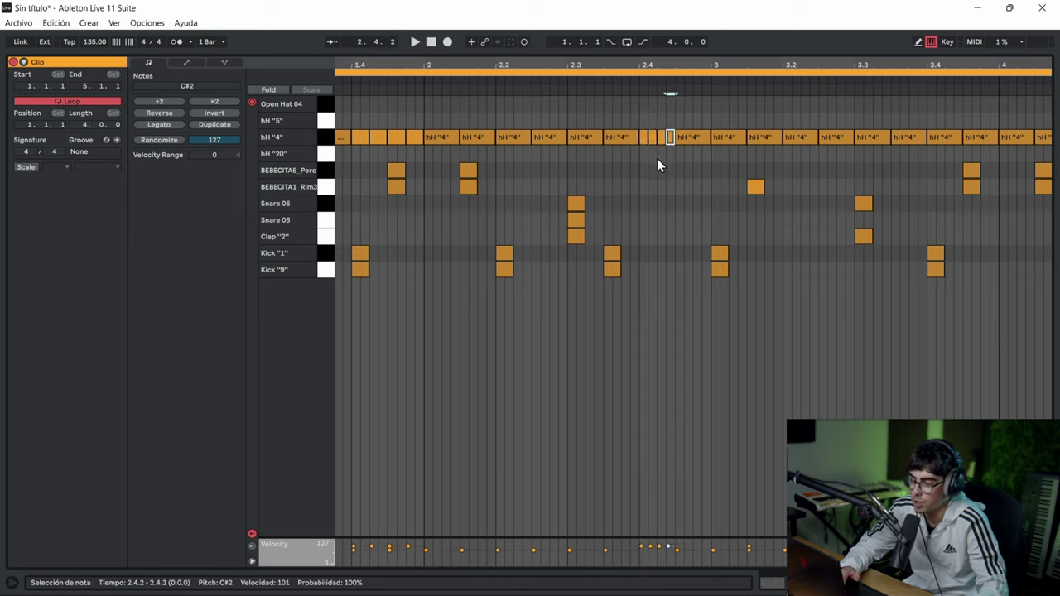
{"action": "left_click", "coordinate": [638, 179]}
{"action": "key", "text": "space"}
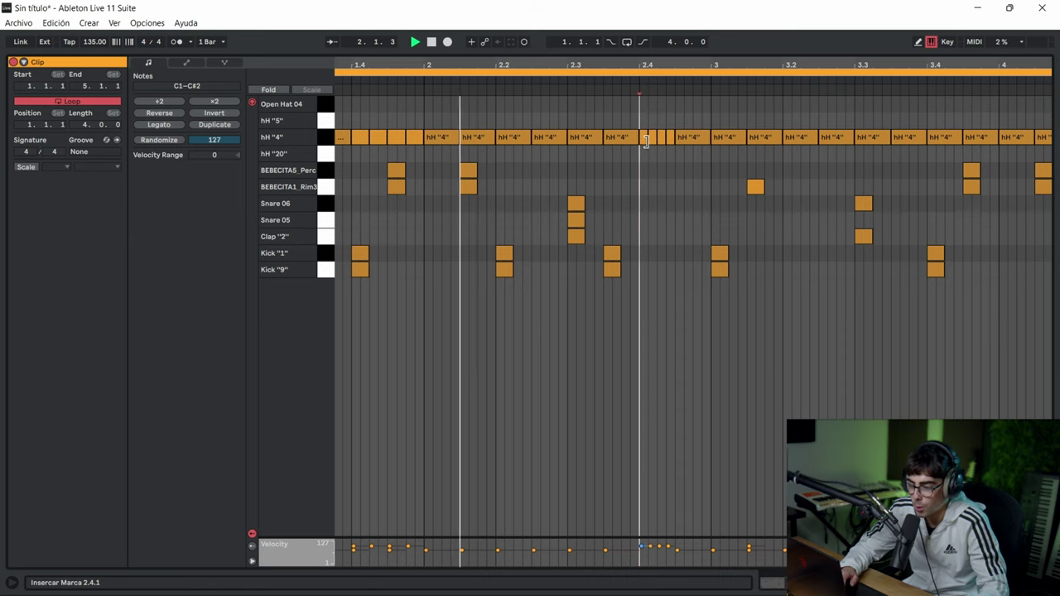
- Replace the hH "4" note at 2.4.3 with a single 1/32 note and nudge it one grid step earlier from 2.4.4
{"action": "double_click", "coordinate": [692, 138]}
{"action": "key", "text": "space"}
{"action": "double_click", "coordinate": [696, 139]}
{"action": "key", "text": "space"}
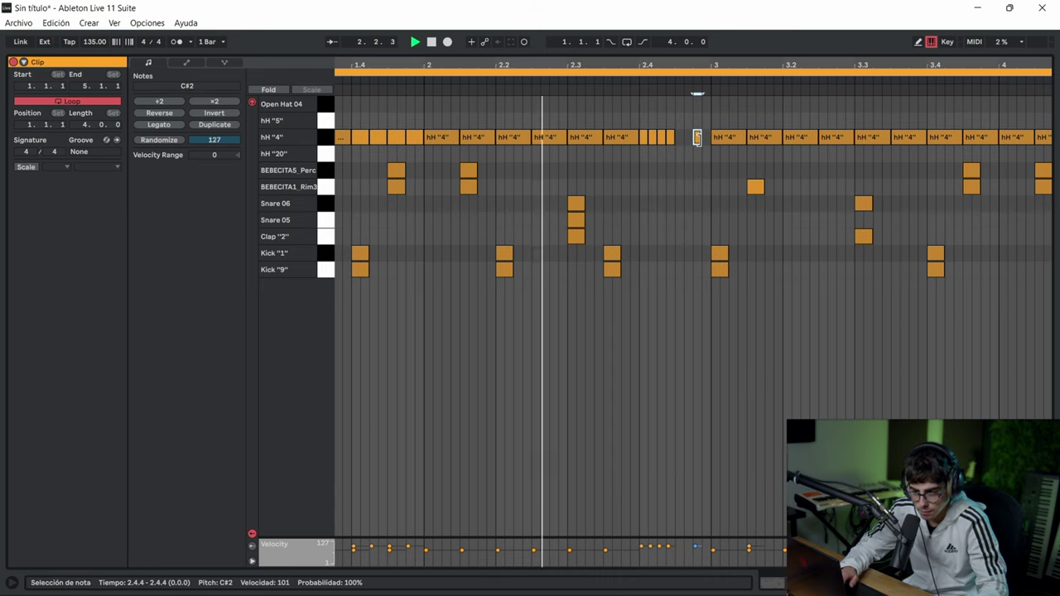
{"action": "key", "text": "space"}
{"action": "key", "text": "Left"}
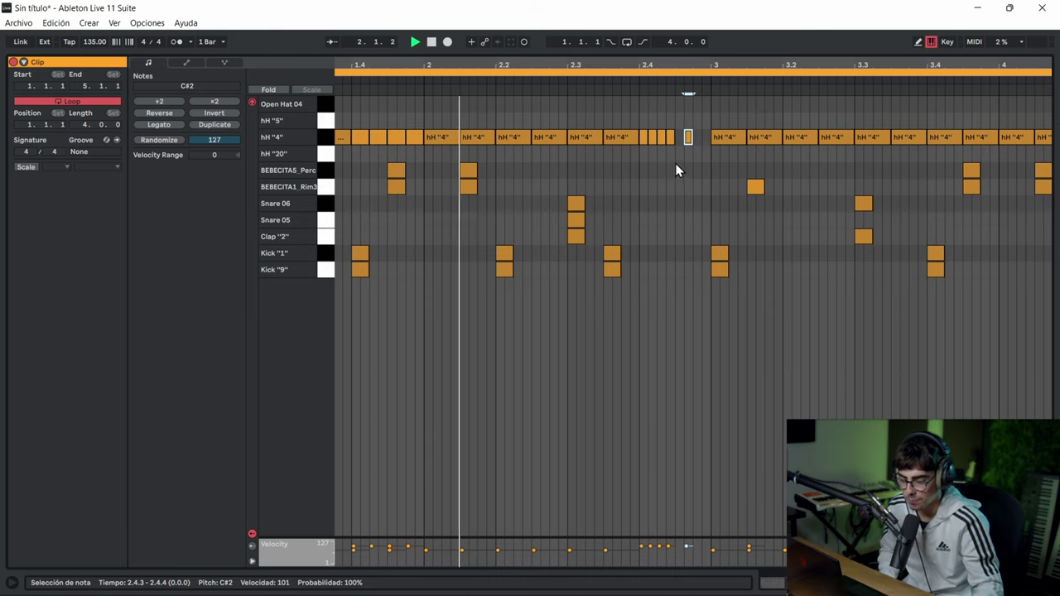
- Start the short hH "4" note after the roll at 2.4.3 and lengthen it to the start of bar 3
{"action": "left_click", "coordinate": [676, 165]}
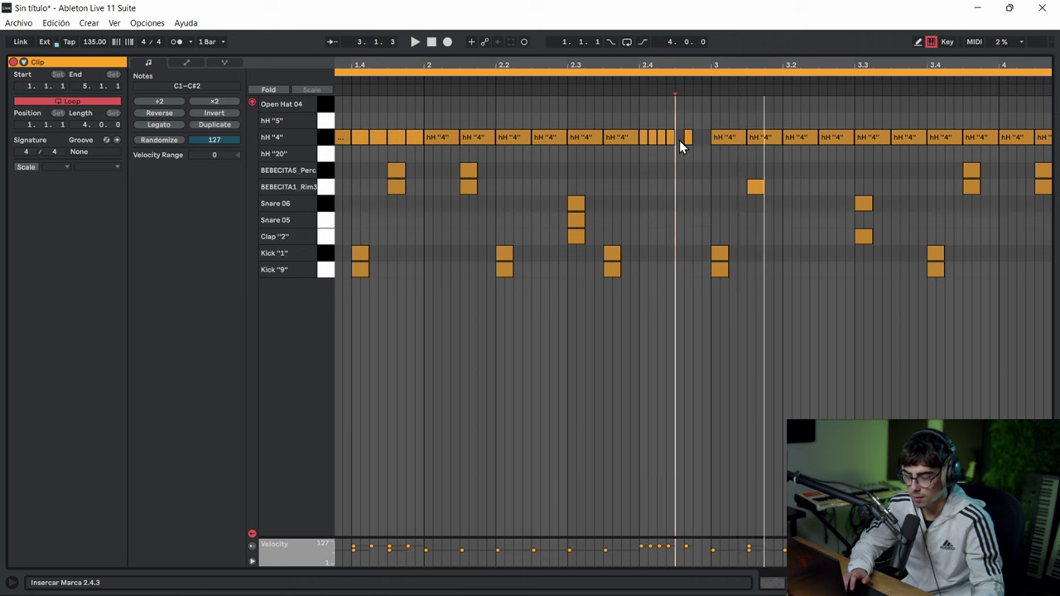
{"action": "left_click", "coordinate": [686, 138]}
{"action": "key", "text": "Right"}
{"action": "key", "text": "space"}
{"action": "left_click", "coordinate": [684, 157]}
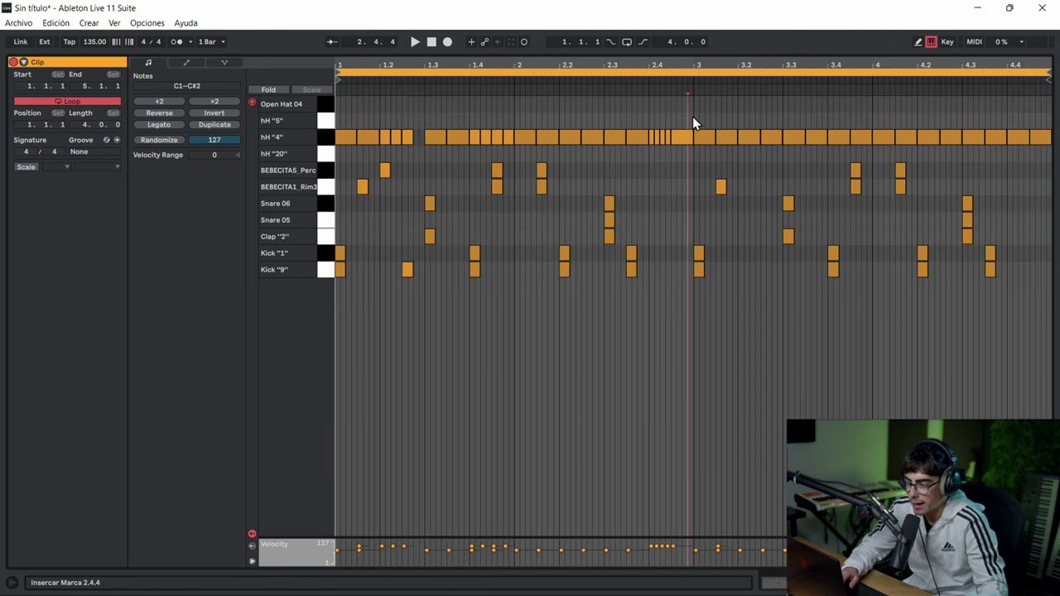
- Duplicate the hH "4" pattern of bars 1 and 2 into bars 3 and 4
{"action": "mouse_move", "coordinate": [692, 116]}
{"action": "left_mouse_down"}
{"action": "mouse_move", "coordinate": [410, 181]}
{"action": "mouse_move", "coordinate": [322, 157]}
{"action": "left_mouse_up"}
{"action": "key", "text": "ctrl+d"}
{"action": "left_click", "coordinate": [721, 164]}
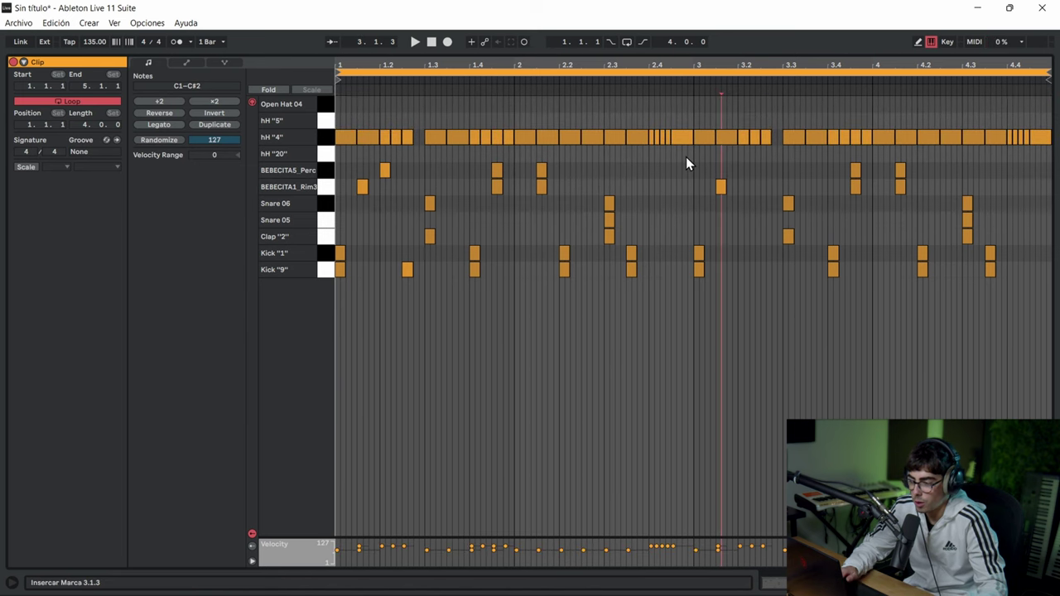
- Set the fixed grid back to 1/16
{"action": "left_click", "coordinate": [697, 160]}
{"action": "right_click", "coordinate": [350, 120]}
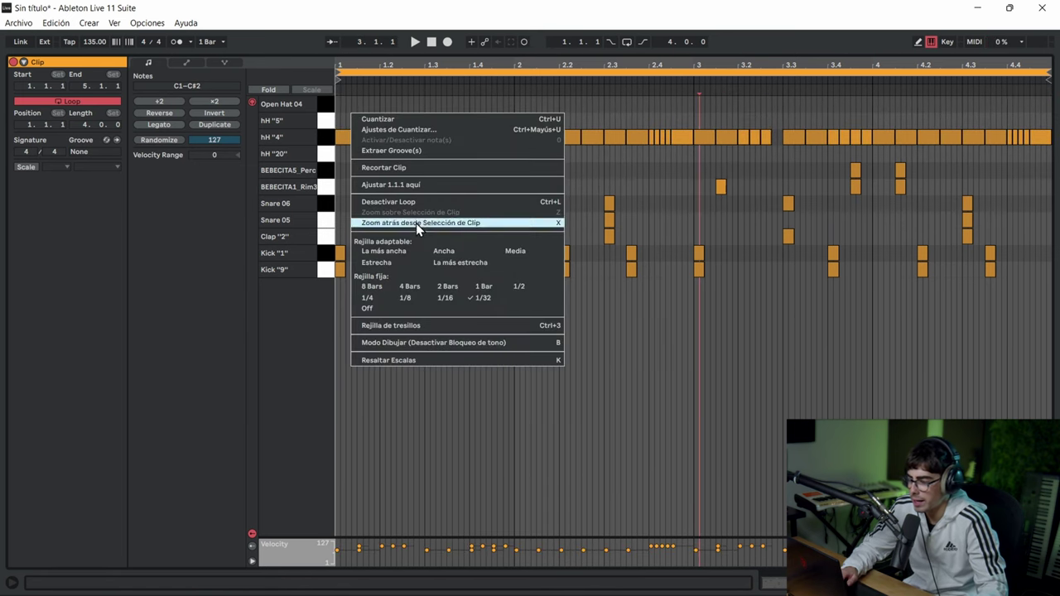
{"action": "left_click", "coordinate": [447, 295]}
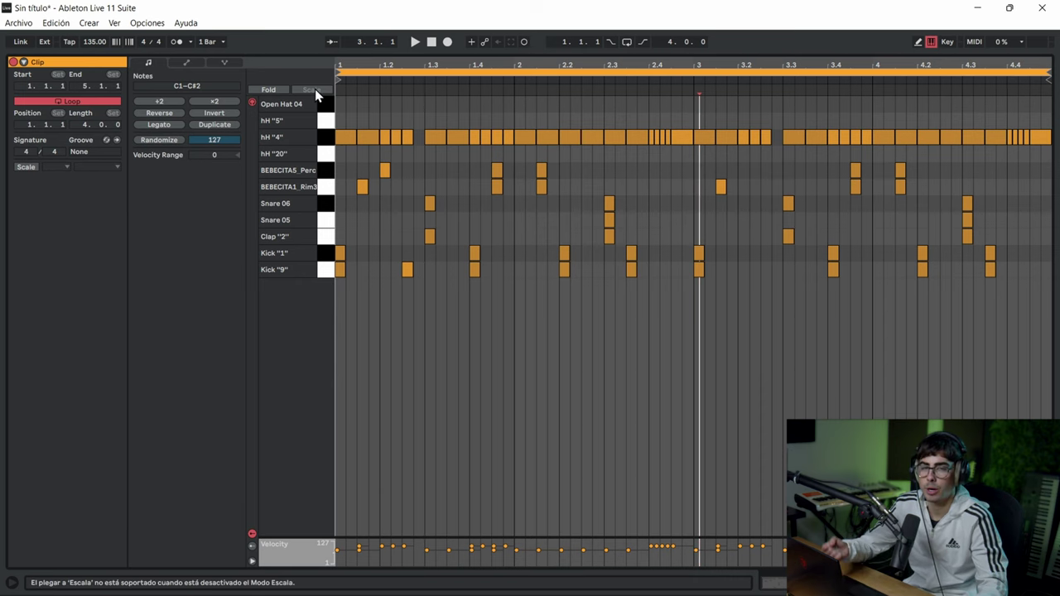
- Switch the editing grid to a fixed 1/16 with triplets enabled
{"action": "left_click_drag", "start_coordinate": [357, 66], "coordinate": [372, 114]}
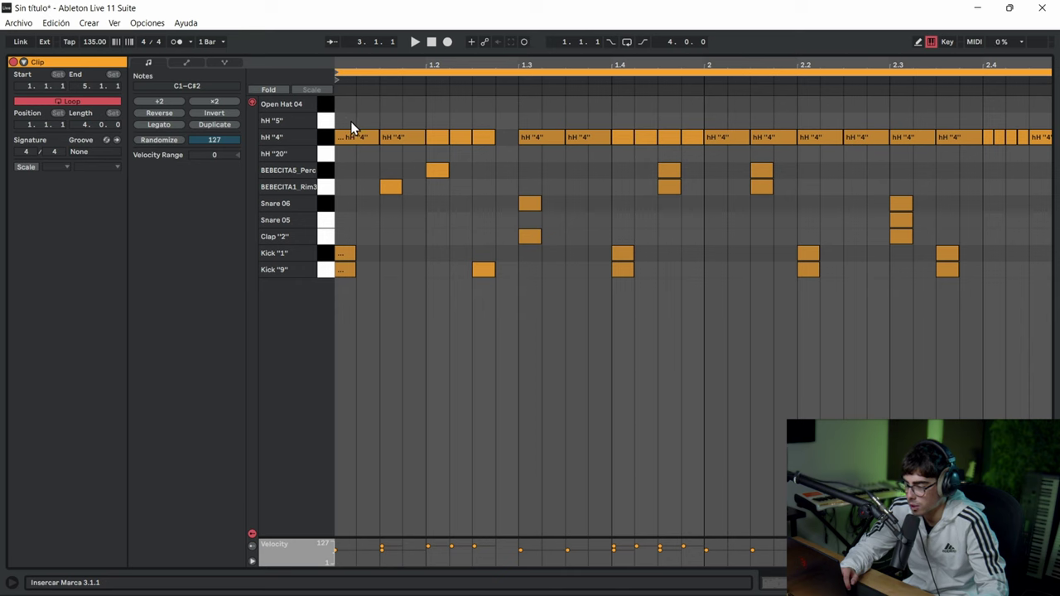
{"action": "right_click", "coordinate": [355, 124]}
{"action": "left_click", "coordinate": [490, 296]}
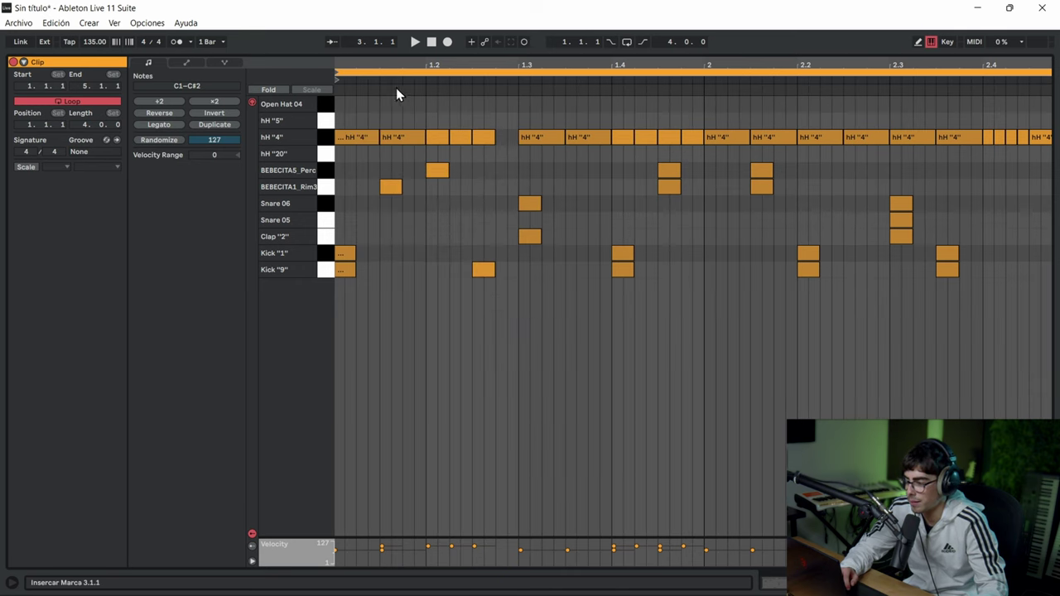
{"action": "right_click", "coordinate": [515, 122]}
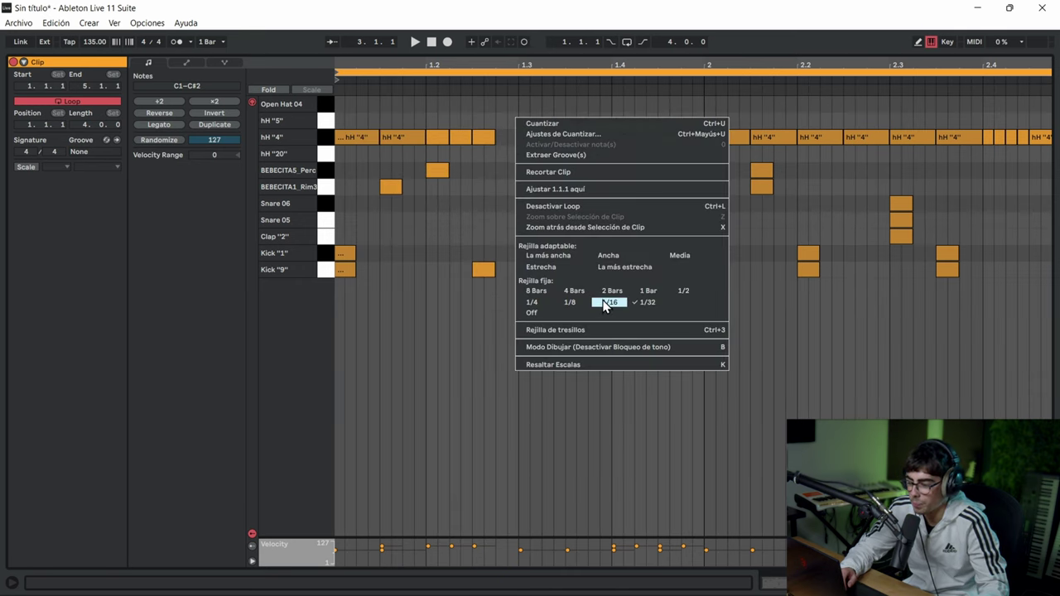
{"action": "right_click", "coordinate": [562, 329]}
{"action": "left_click", "coordinate": [655, 516]}
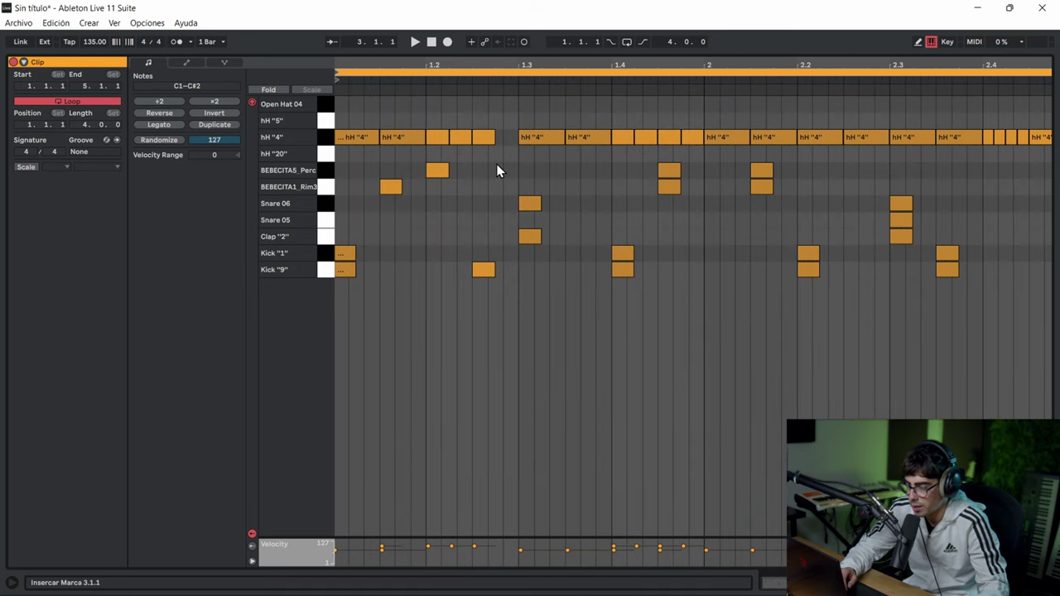
- Add a roll of three consecutive 1/16-triplet hH "5" notes starting at 1.3
{"action": "left_click", "coordinate": [482, 120]}
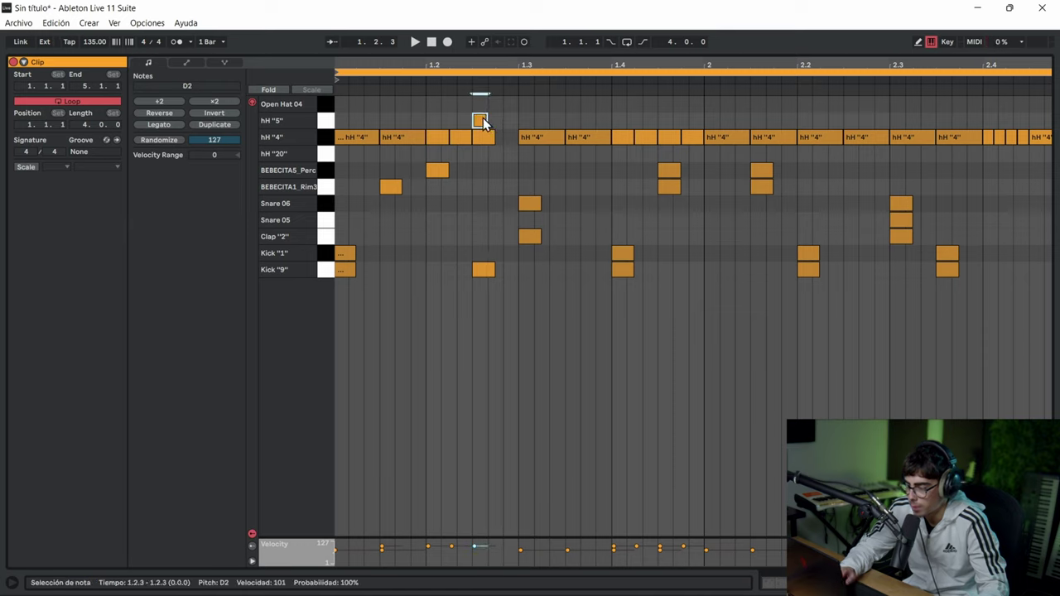
{"action": "double_click", "coordinate": [483, 121]}
{"action": "double_click", "coordinate": [523, 118]}
{"action": "key", "text": "ctrl+d"}
{"action": "key", "text": "ctrl+d"}
{"action": "key", "text": "space"}
{"action": "left_click", "coordinate": [527, 153]}
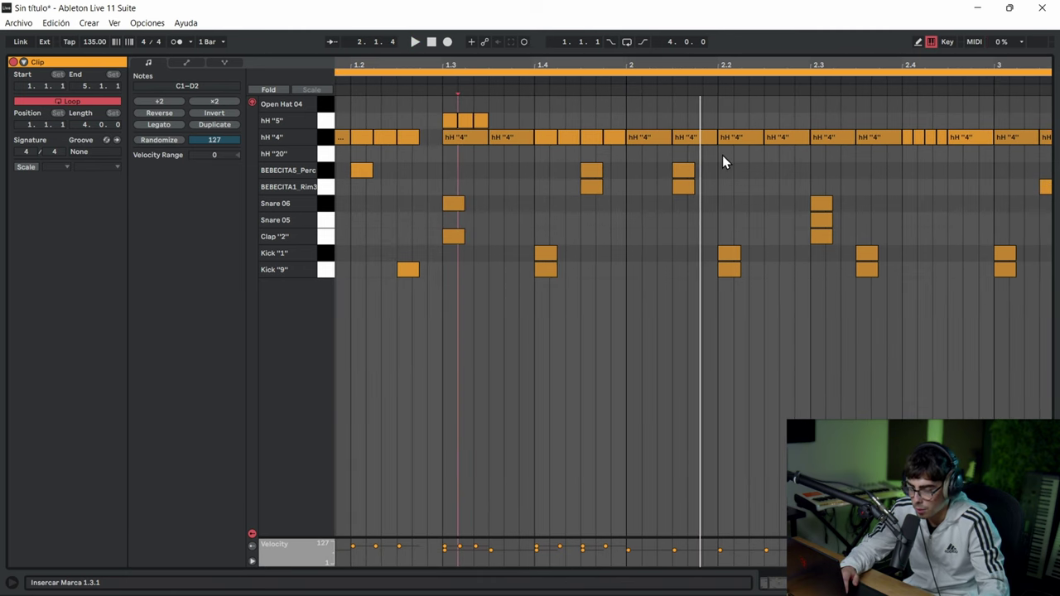
- Add a roll of six 1/16-triplet hH "20" notes from 2.2 to 2.3 and play it back
{"action": "left_click_drag", "start_coordinate": [722, 155], "coordinate": [761, 154]}
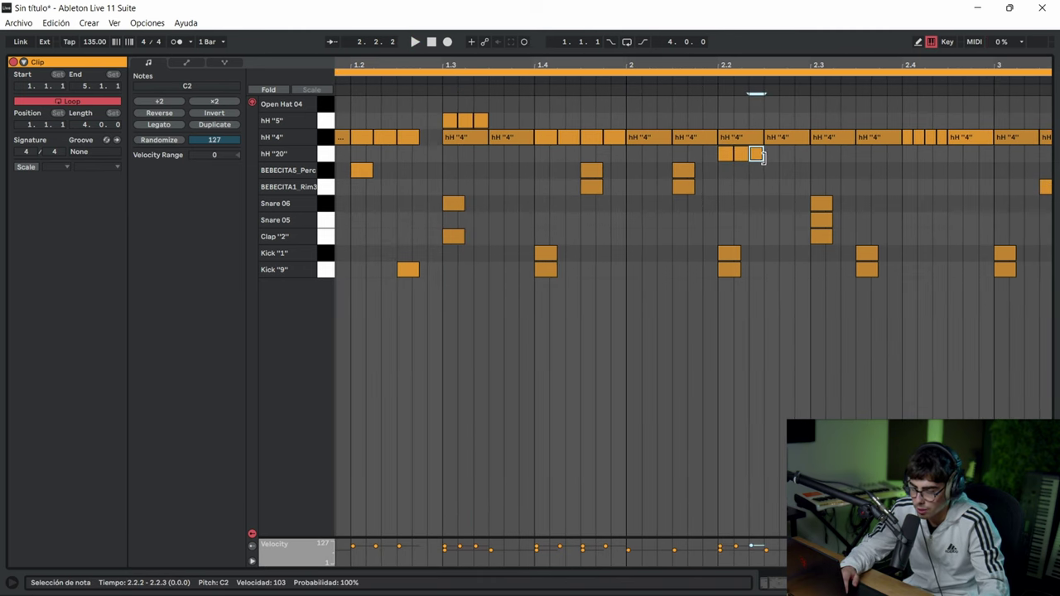
{"action": "key", "text": "ctrl+d"}
{"action": "left_click", "coordinate": [766, 197]}
{"action": "key", "text": "space"}
{"action": "left_click", "coordinate": [724, 187]}
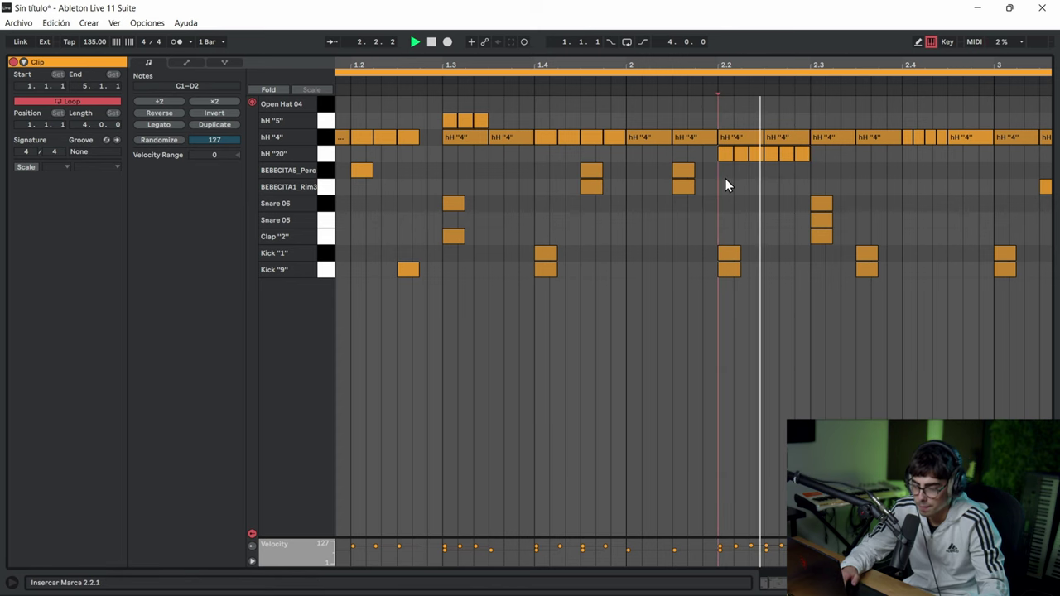
{"action": "key", "text": "space"}
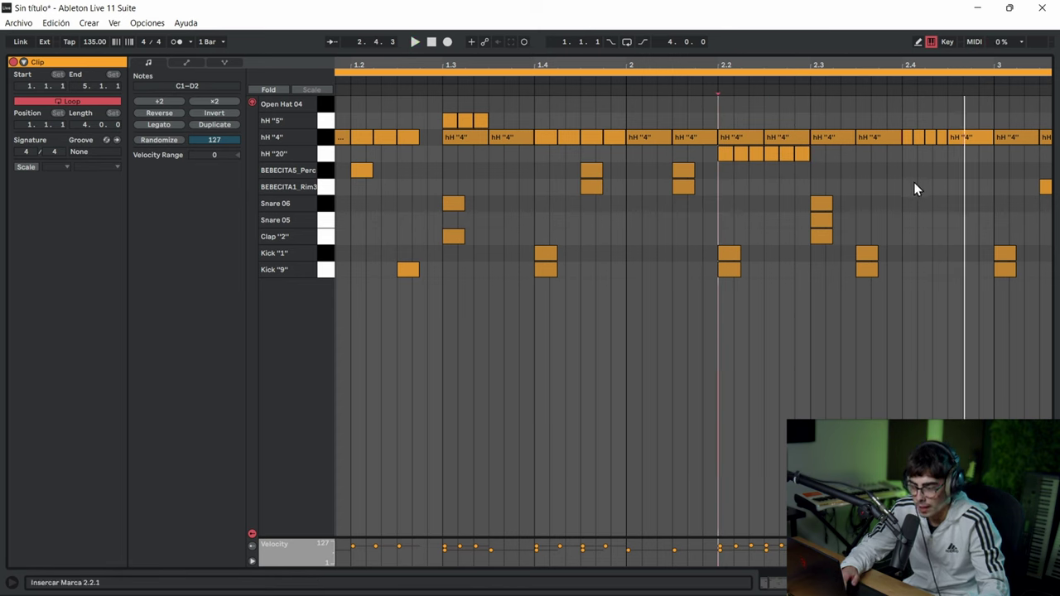
- Try a layered Snare 06, Snare 05 and Clap "2" hit at 2.4.1 and delete it after listening
{"action": "left_click_drag", "start_coordinate": [910, 208], "coordinate": [907, 252]}
{"action": "key", "text": "space"}
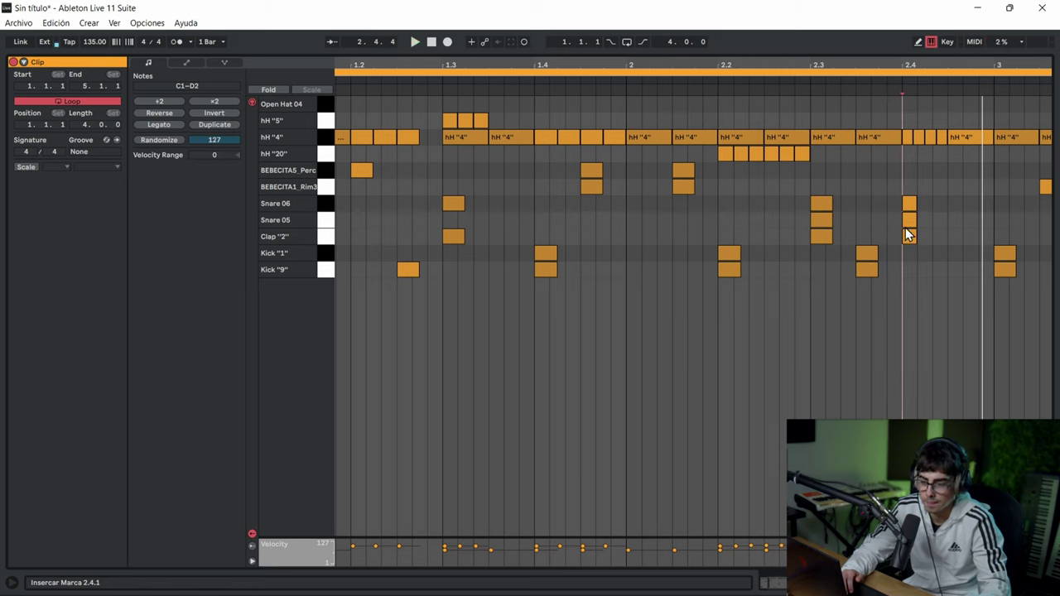
{"action": "key", "text": "space"}
{"action": "left_click_drag", "start_coordinate": [910, 255], "coordinate": [903, 195]}
{"action": "key", "text": "Delete"}
- Add BEBECITA1_Rim3 and BEBECITA5_Perc notes at 2.4.1 and listen to the accent
{"action": "double_click", "coordinate": [906, 185]}
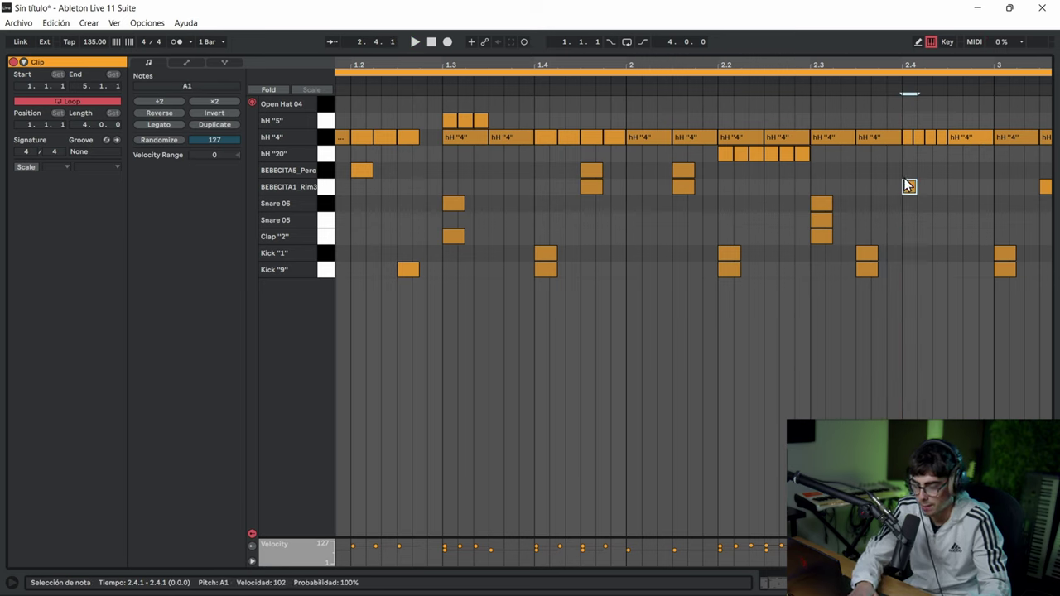
{"action": "double_click", "coordinate": [908, 171]}
{"action": "key", "text": "space"}
{"action": "left_click", "coordinate": [914, 204]}
{"action": "left_click", "coordinate": [904, 207]}
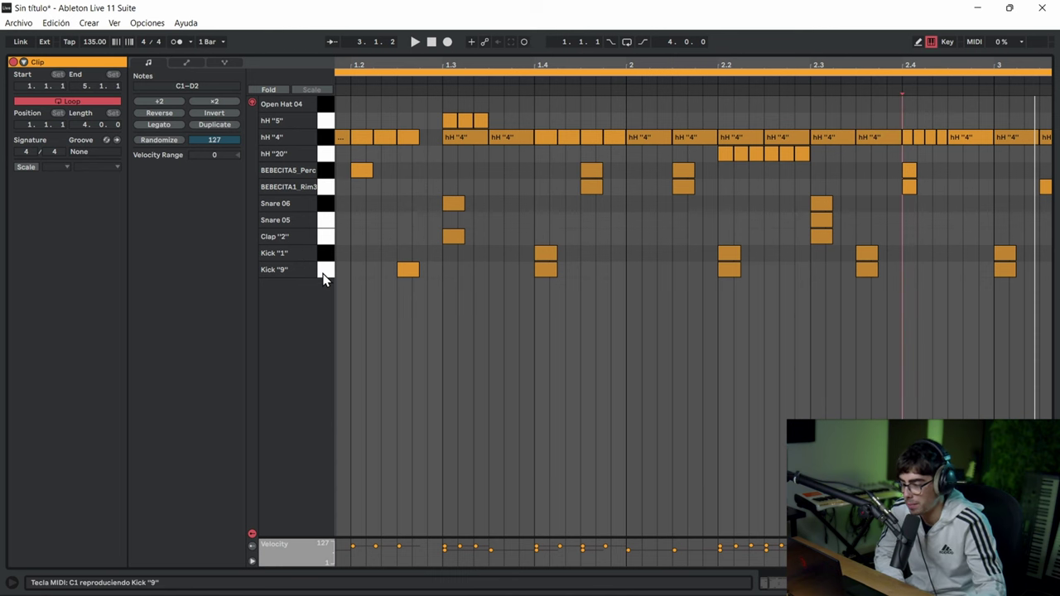
- Audition individual drum sounds and play the loop from the start of bar 2
{"action": "left_click", "coordinate": [323, 220]}
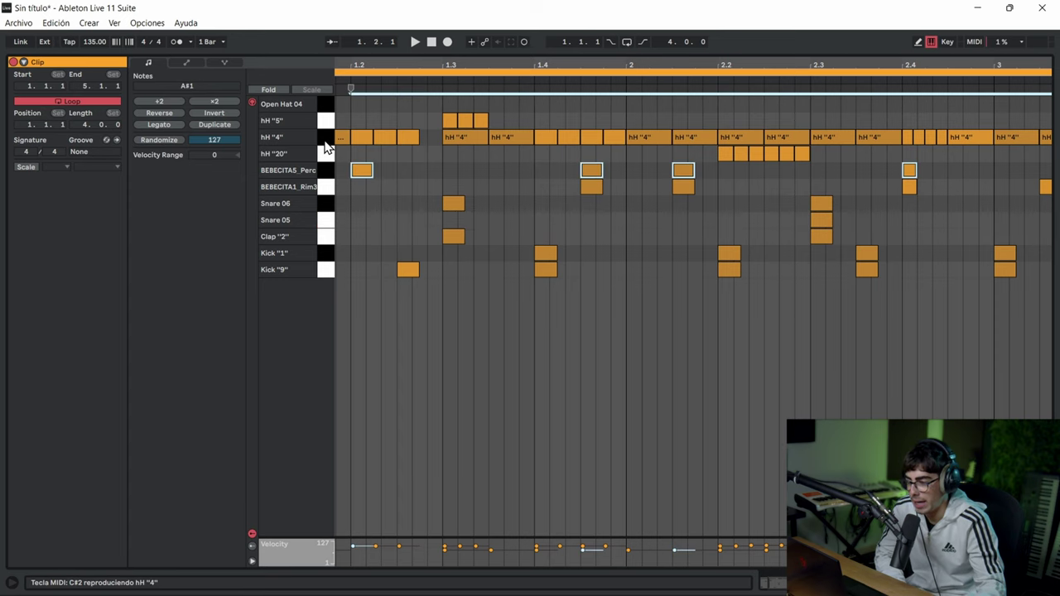
{"action": "left_click", "coordinate": [324, 138]}
{"action": "left_click", "coordinate": [613, 210]}
{"action": "left_click_drag", "start_coordinate": [634, 223], "coordinate": [567, 190]}
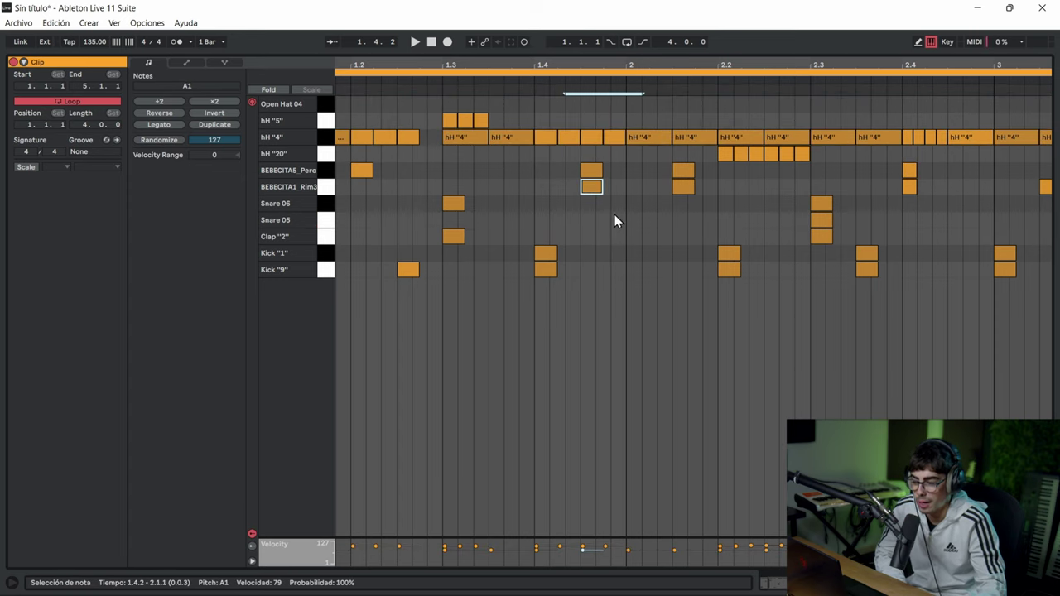
{"action": "left_click", "coordinate": [606, 210]}
{"action": "left_click", "coordinate": [635, 209]}
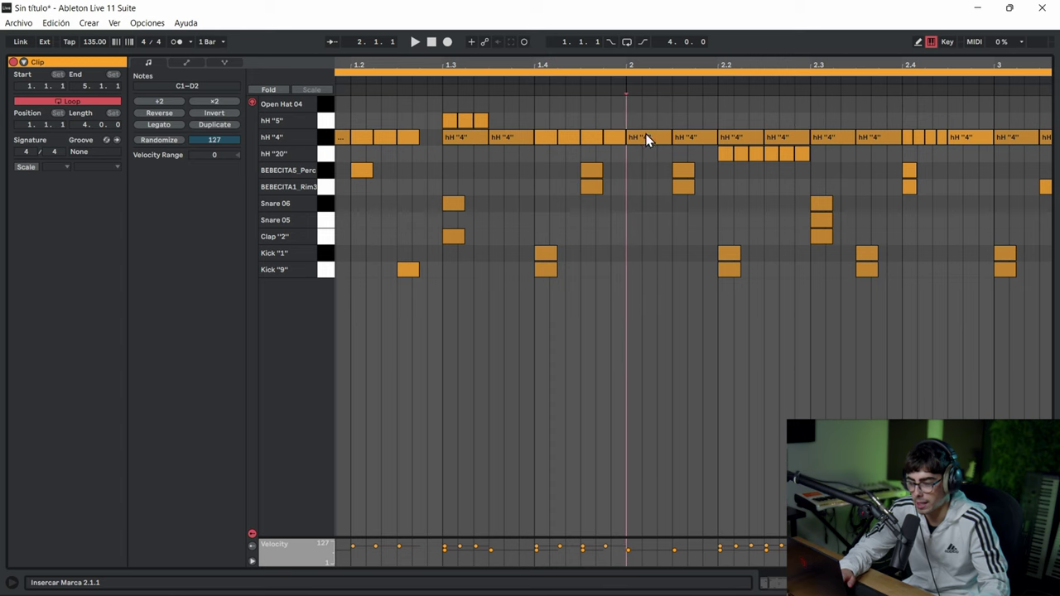
{"action": "left_click_drag", "start_coordinate": [642, 69], "coordinate": [521, 68]}
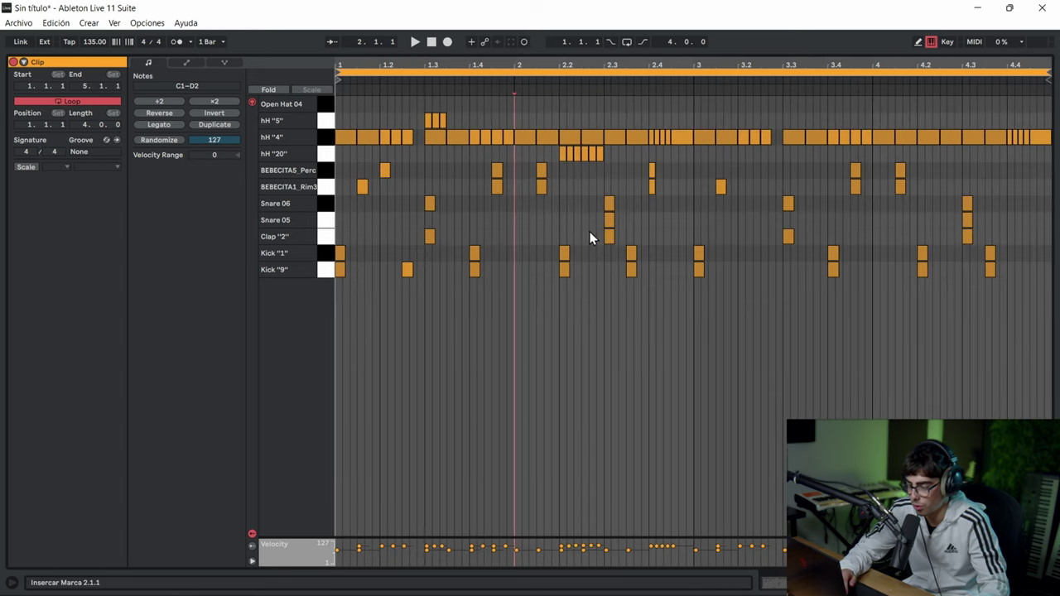
{"action": "key", "text": "space"}
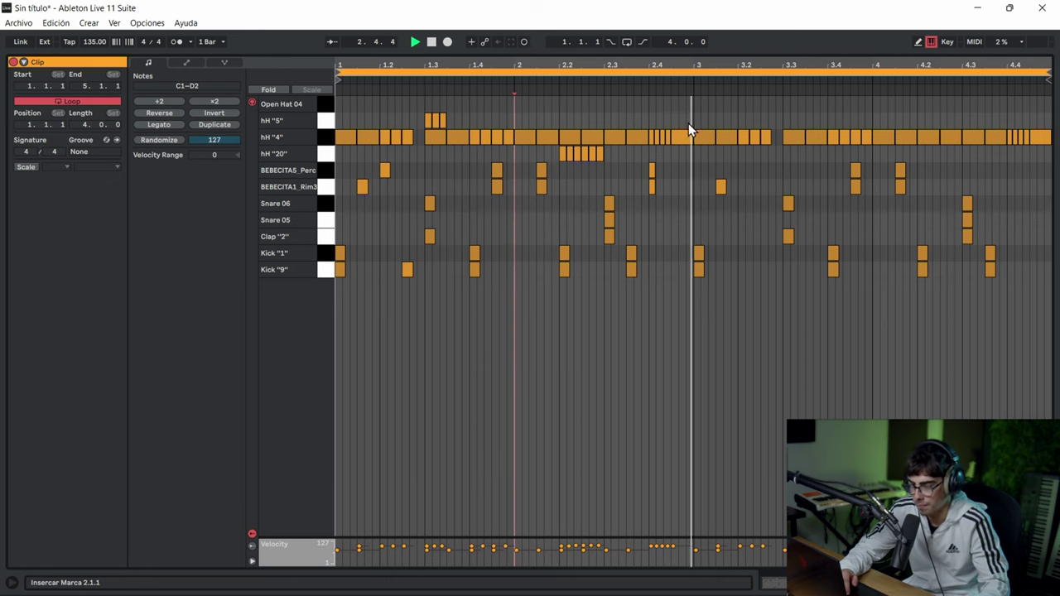
- Fill 2.4.3 up to bar 3 with three 1/16-triplet hH "5" notes, leaving none at 2.4.1, and play the result
{"action": "left_click_drag", "start_coordinate": [679, 67], "coordinate": [615, 128]}
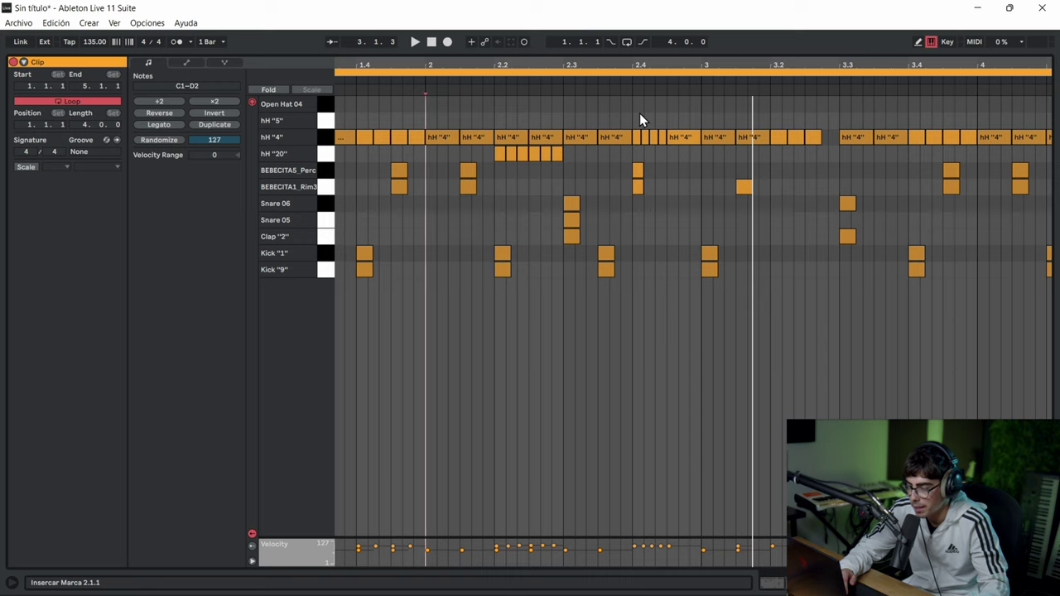
{"action": "double_click", "coordinate": [638, 120]}
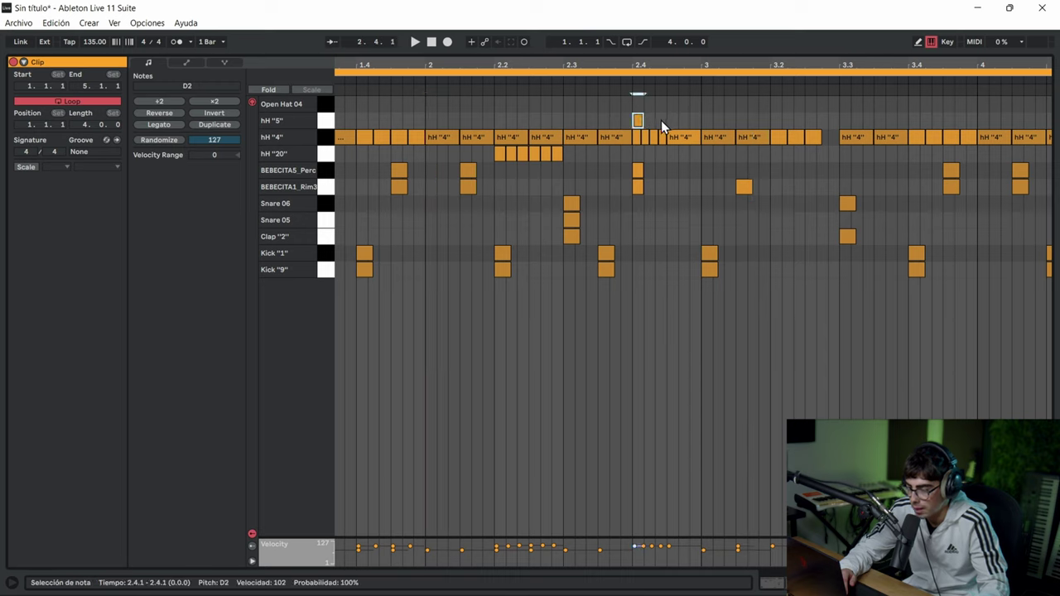
{"action": "double_click", "coordinate": [671, 121]}
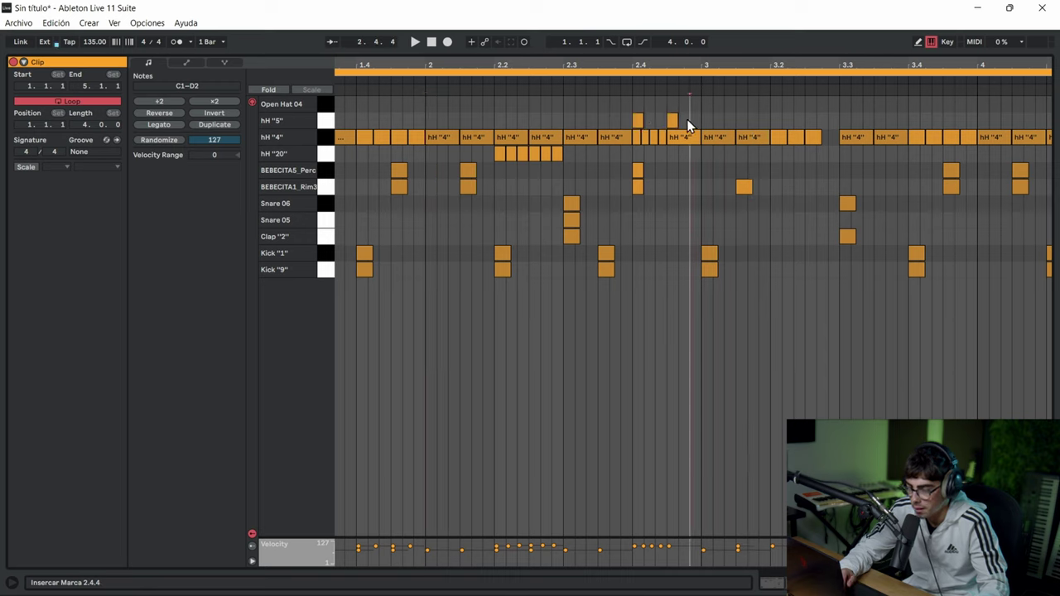
{"action": "double_click", "coordinate": [683, 120]}
{"action": "double_click", "coordinate": [639, 120]}
{"action": "key", "text": "space"}
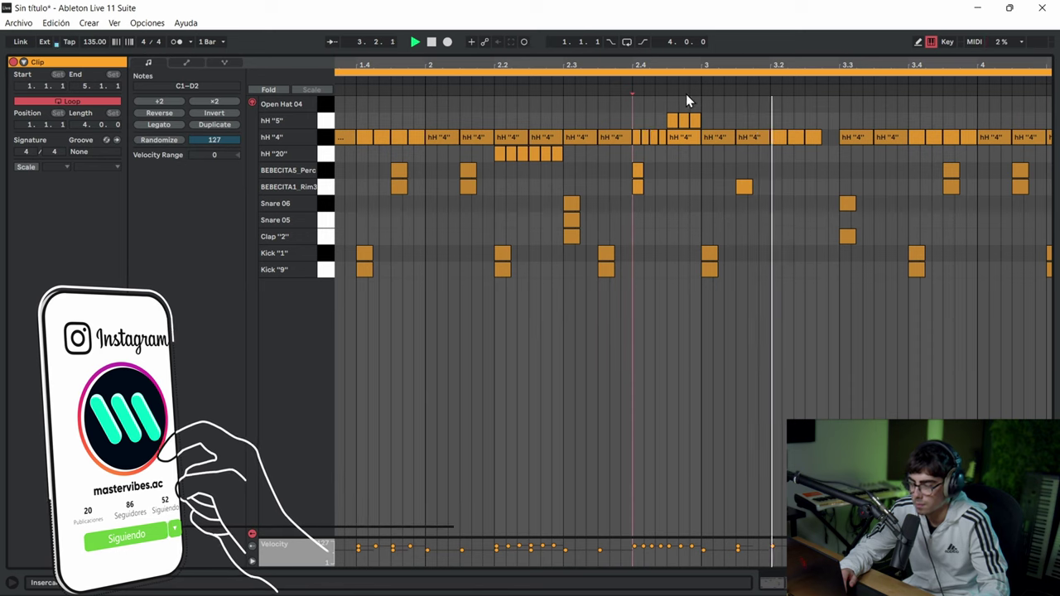
{"action": "key", "text": "space"}
- Duplicate the hH "5" and hH "4" notes of bars 1 and 2 into bars 3 and 4, and play the loop
{"action": "double_click", "coordinate": [695, 66]}
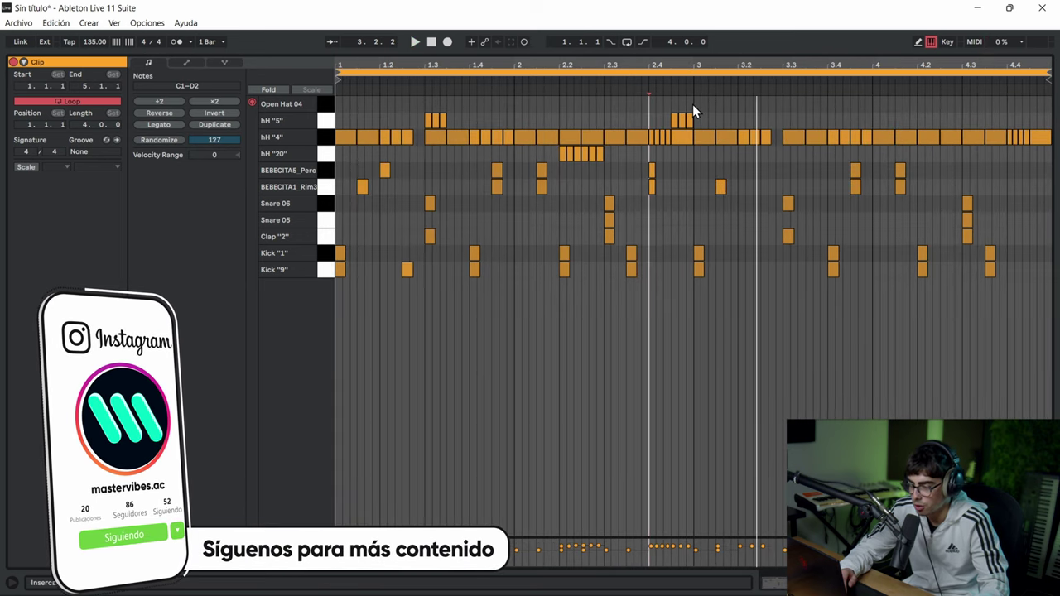
{"action": "left_click_drag", "start_coordinate": [692, 105], "coordinate": [296, 142]}
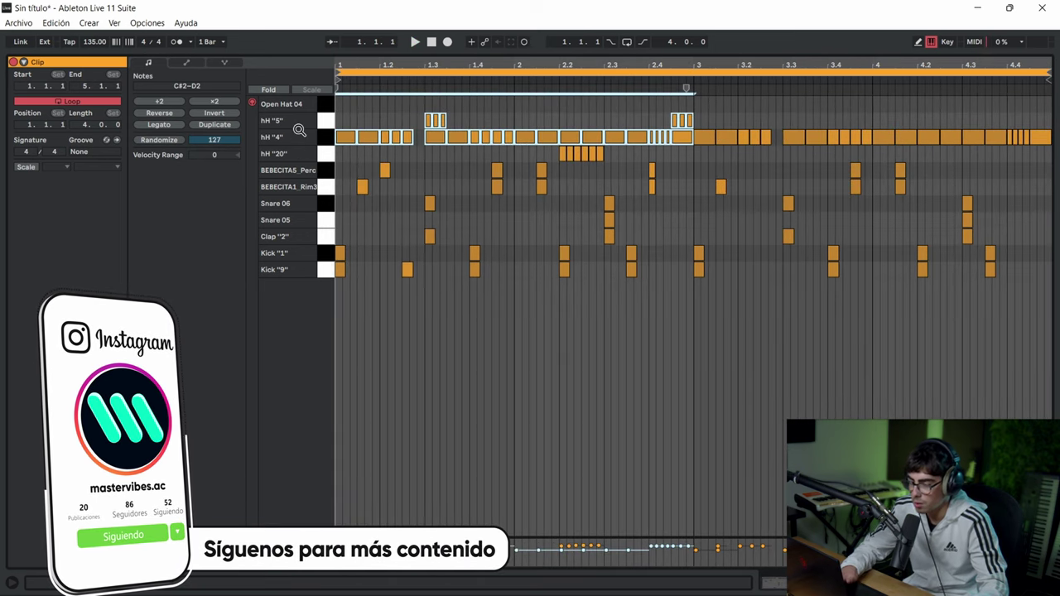
{"action": "key", "text": "ctrl+d"}
{"action": "key", "text": "space"}
{"action": "left_click", "coordinate": [507, 358]}
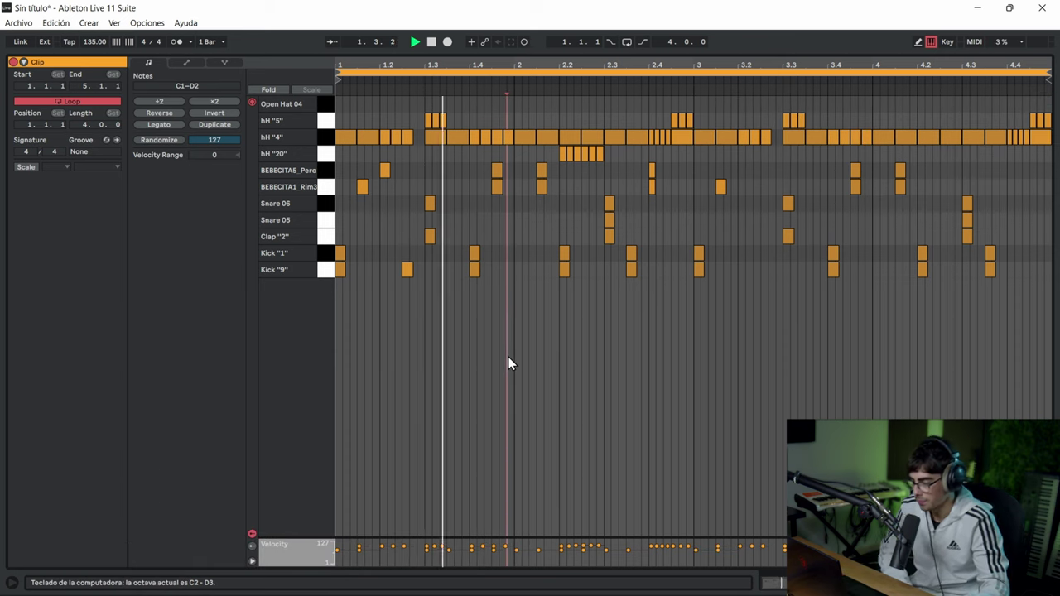
- Set the fixed grid to 1/8 and listen briefly to the start of the loop
{"action": "right_click", "coordinate": [524, 334]}
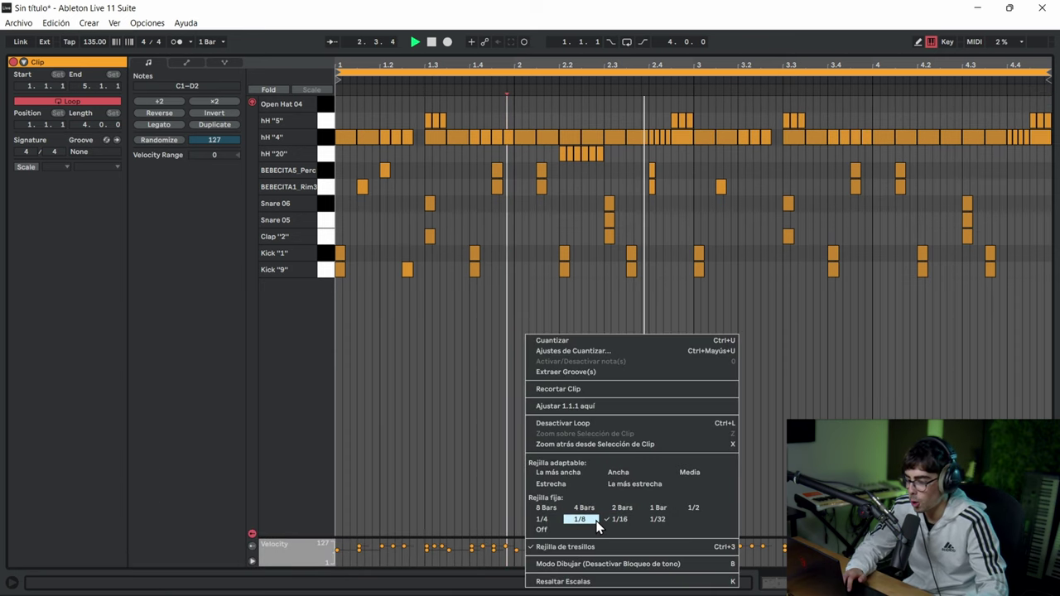
{"action": "left_click", "coordinate": [620, 520]}
{"action": "key", "text": "space"}
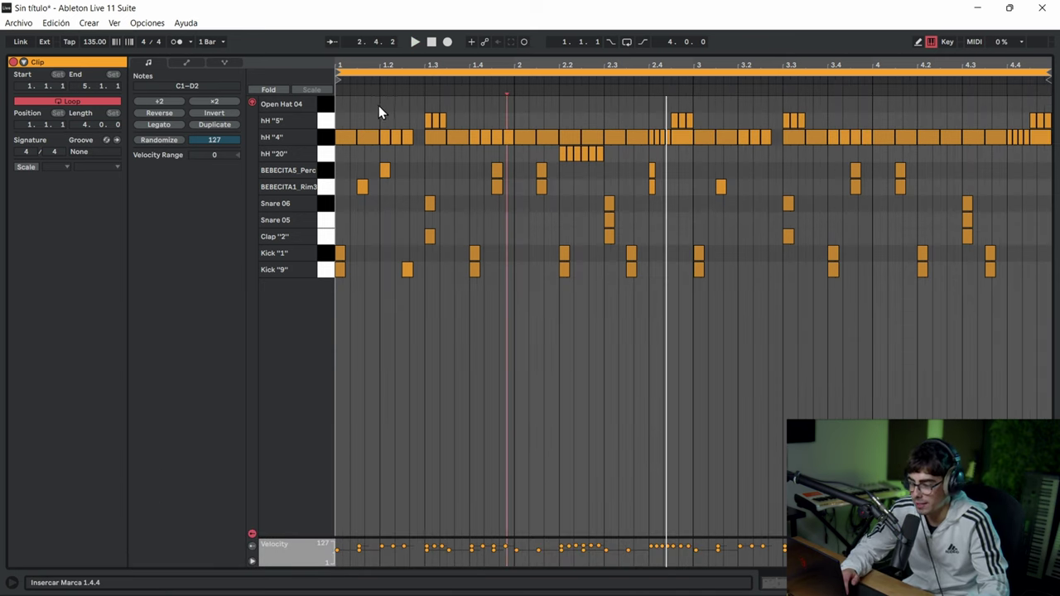
{"action": "key", "text": "space"}
{"action": "key", "text": "space"}
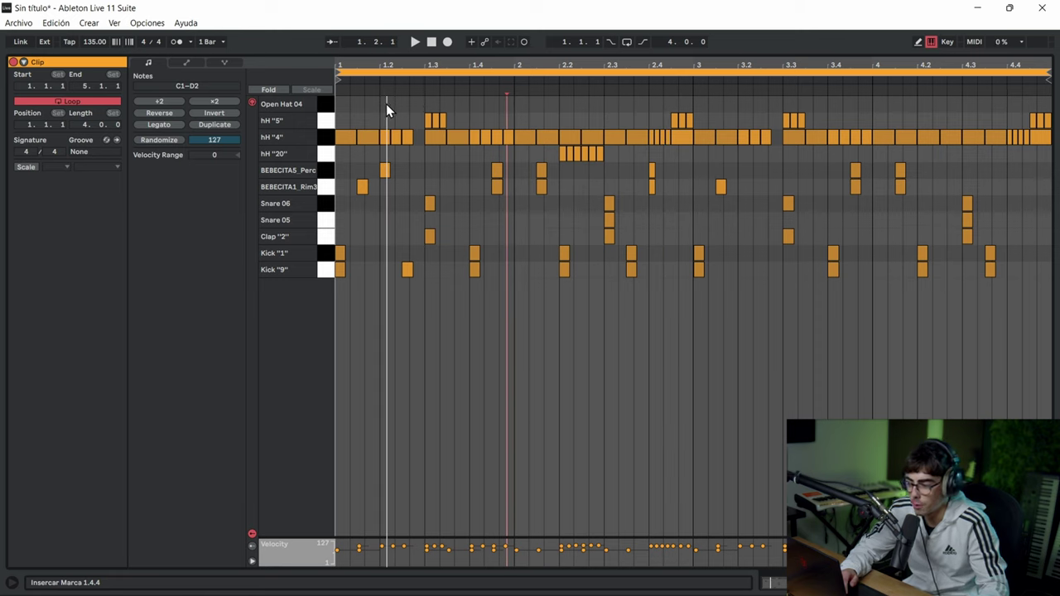
- Add Open Hat 04 notes at 1.2, 1.4, 2.2 and 2.4 and play the loop
{"action": "left_click", "coordinate": [388, 100]}
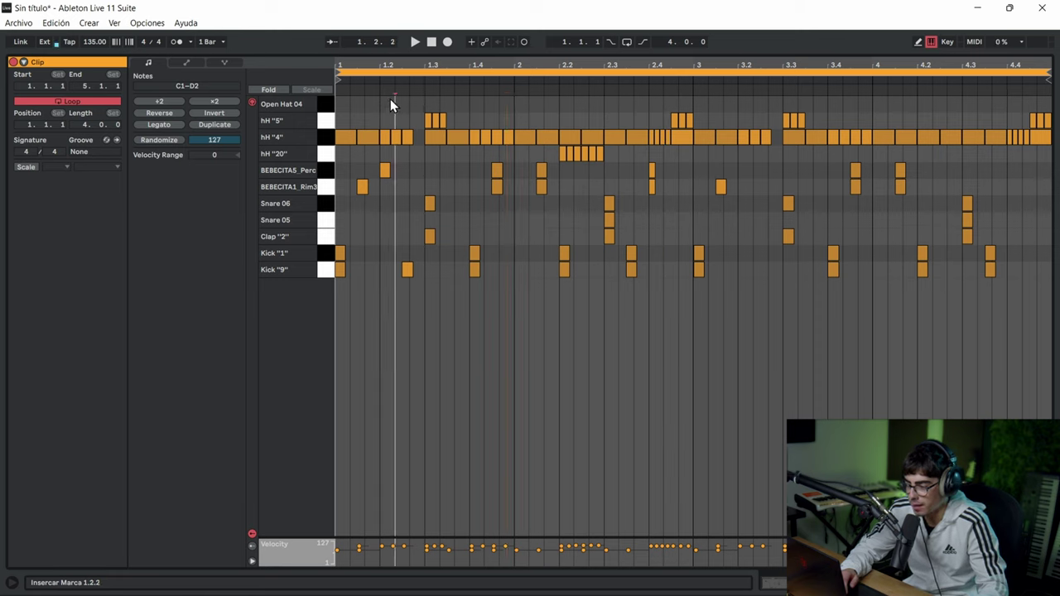
{"action": "left_click", "coordinate": [478, 105]}
{"action": "left_click", "coordinate": [566, 104]}
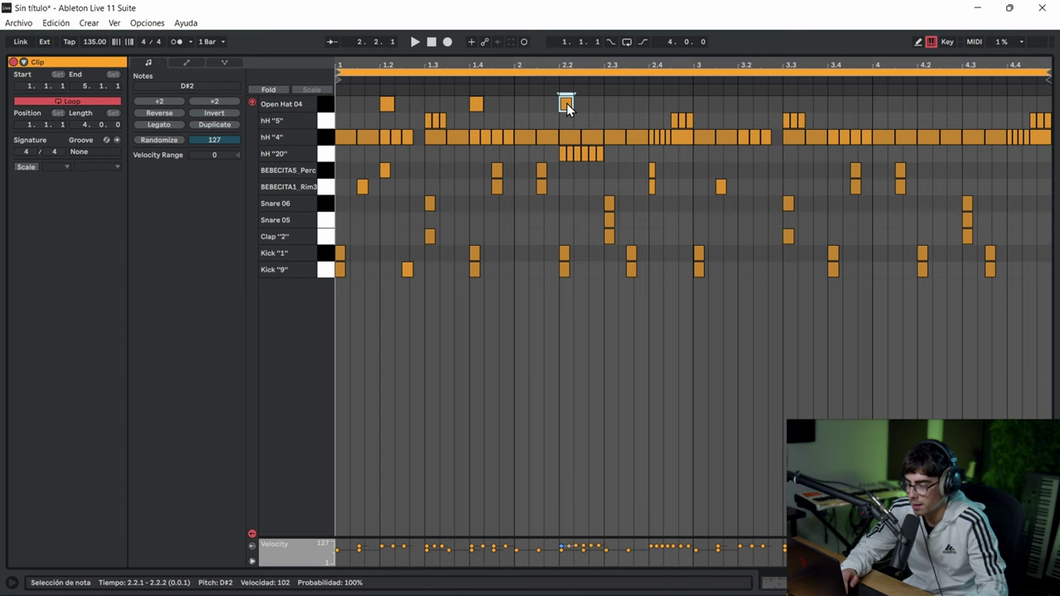
{"action": "key", "text": "space"}
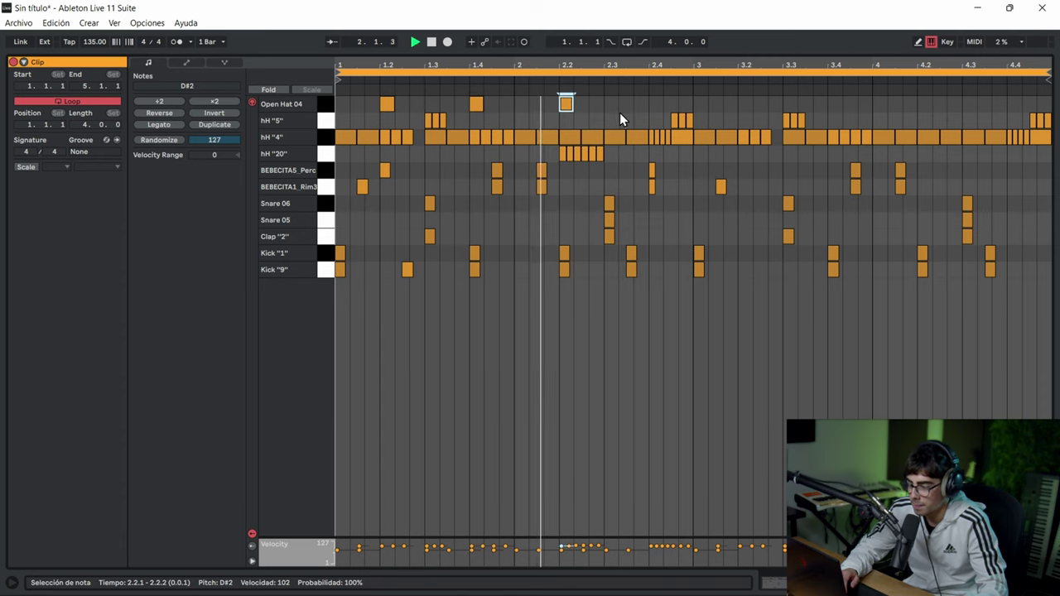
- Set the fixed grid to 1/16 and delete the Open Hat 04 note at 1.2
{"action": "right_click", "coordinate": [345, 120]}
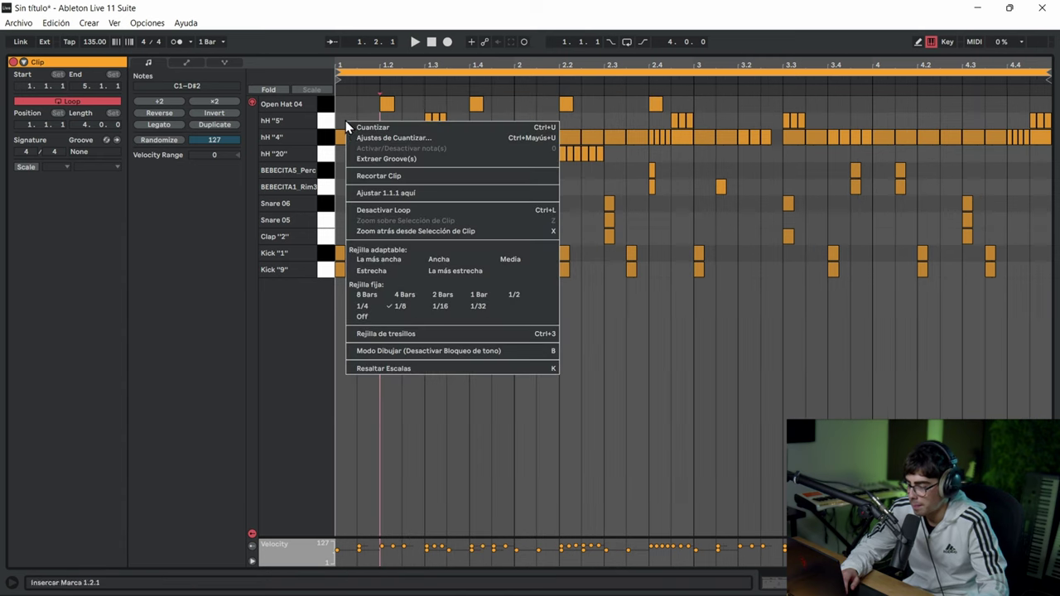
{"action": "left_click", "coordinate": [439, 307]}
{"action": "mouse_move", "coordinate": [393, 105]}
{"action": "left_mouse_down"}
{"action": "mouse_move", "coordinate": [419, 108]}
{"action": "mouse_move", "coordinate": [285, 100]}
{"action": "left_mouse_up"}
{"action": "key", "text": "Delete"}
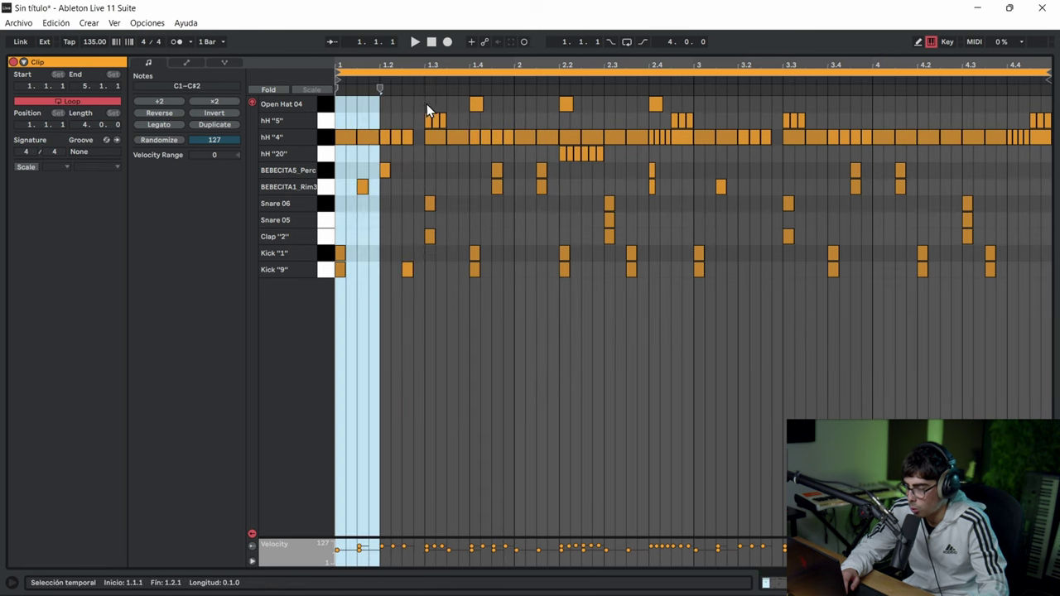
- Add an Open Hat 04 note at 1.2 and lengthen all four Open Hat 04 notes to one beat each
{"action": "double_click", "coordinate": [383, 103]}
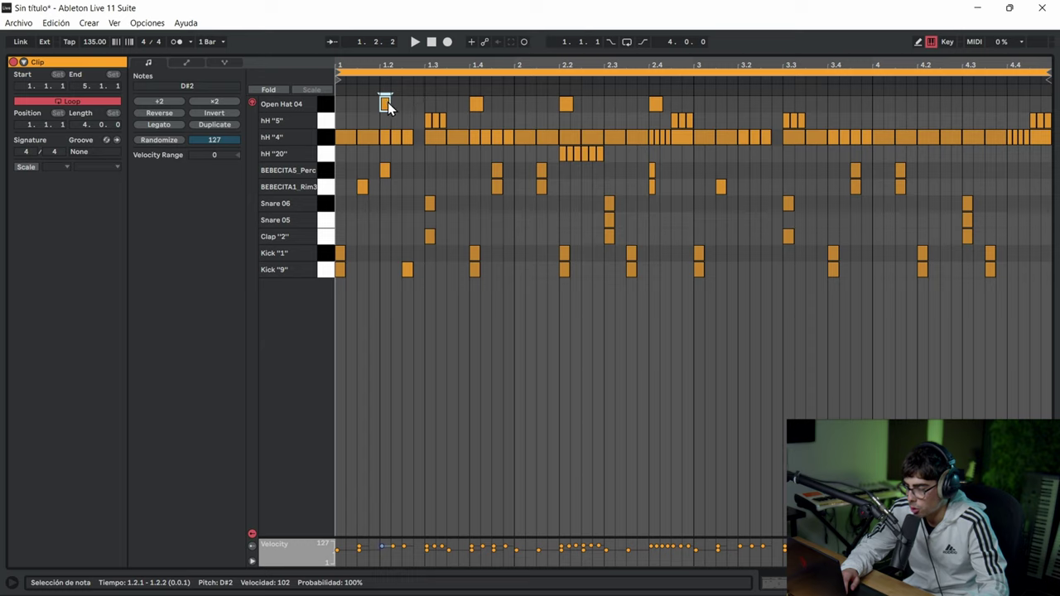
{"action": "left_click_drag", "start_coordinate": [388, 104], "coordinate": [423, 103]}
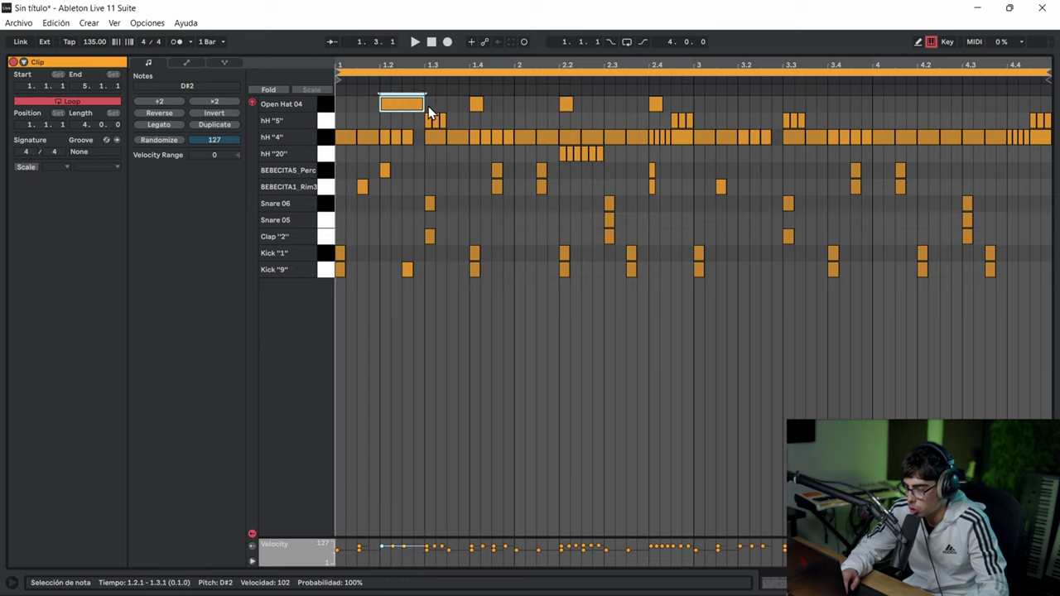
{"action": "left_click", "coordinate": [447, 105]}
{"action": "left_click", "coordinate": [477, 103]}
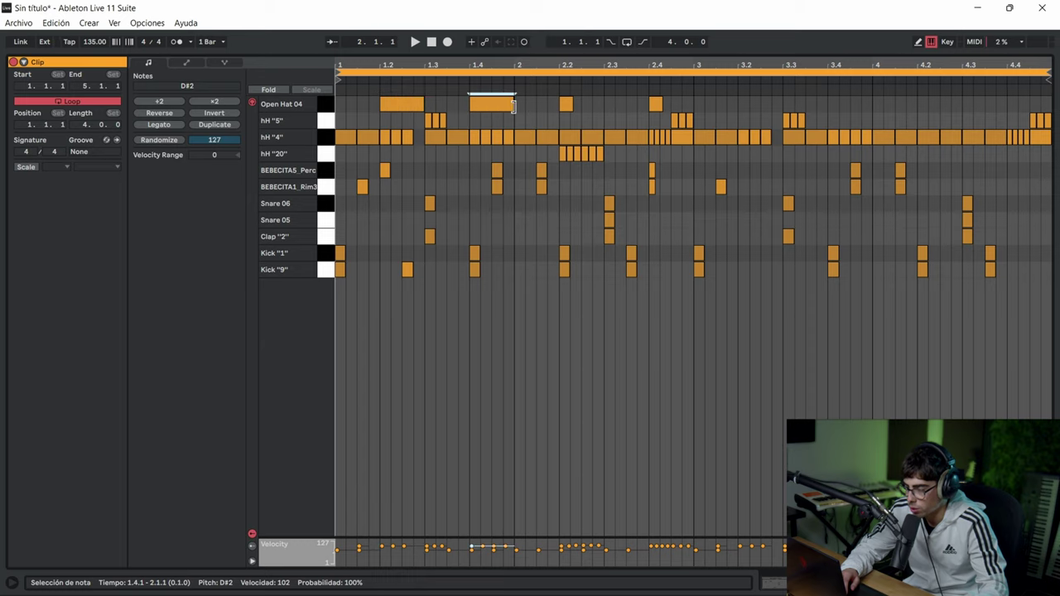
{"action": "left_click_drag", "start_coordinate": [519, 108], "coordinate": [697, 105]}
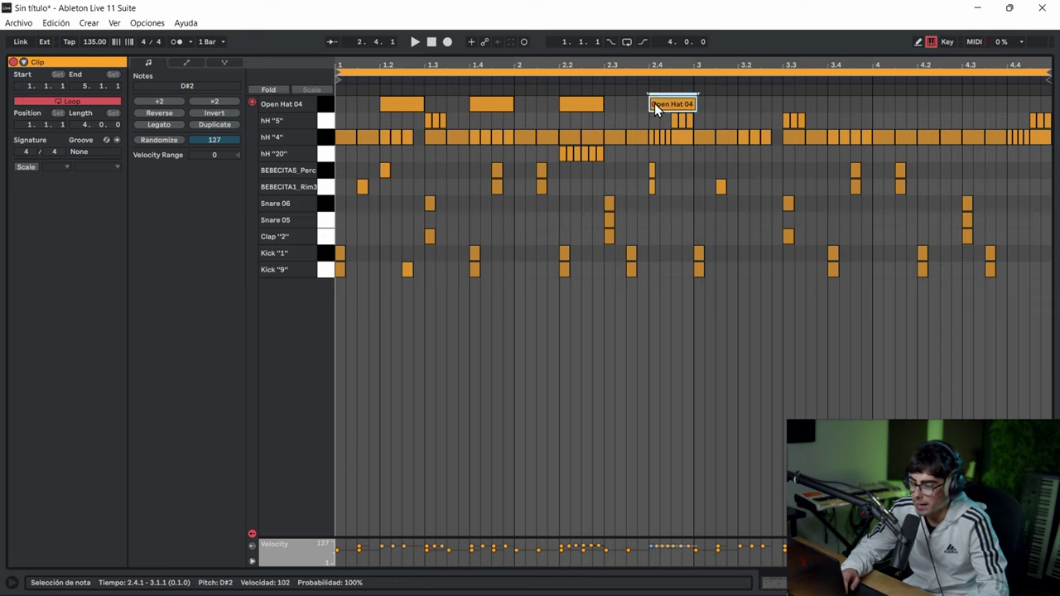
- Delete the Open Hat 04 notes at 2.4, 1.4 and 1.2, and play the loop
{"action": "double_click", "coordinate": [687, 102]}
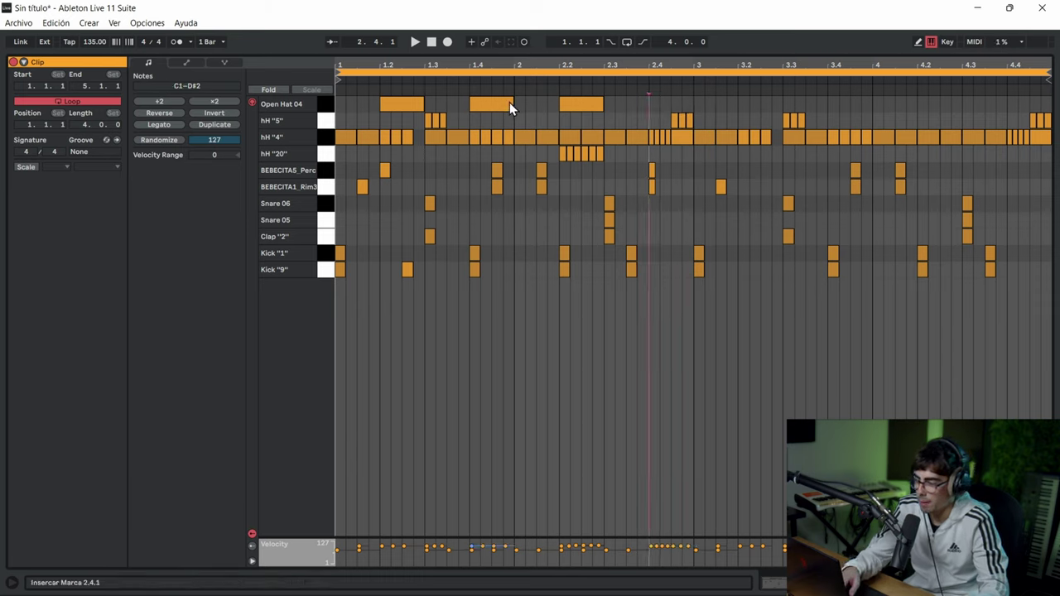
{"action": "double_click", "coordinate": [510, 103]}
{"action": "double_click", "coordinate": [405, 104]}
{"action": "key", "text": "space"}
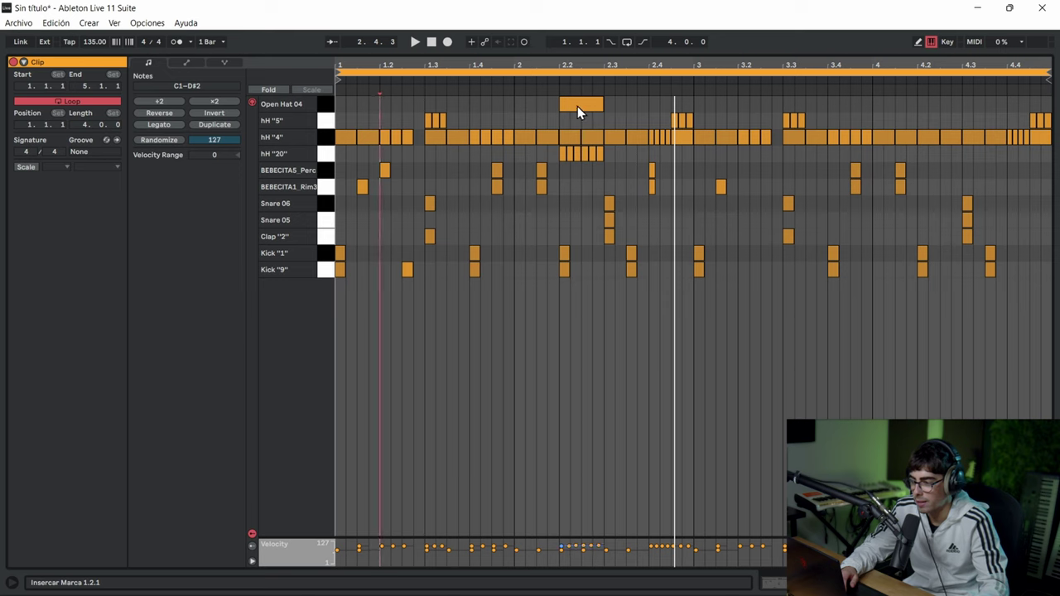
{"action": "key", "text": "space"}
- Try the remaining Open Hat 04 note at 2.1 while playing the loop, and return it to 2.2
{"action": "left_click", "coordinate": [577, 106]}
{"action": "key", "text": "Left"}
{"action": "key", "text": "Left"}
{"action": "key", "text": "Left"}
{"action": "key", "text": "Left"}
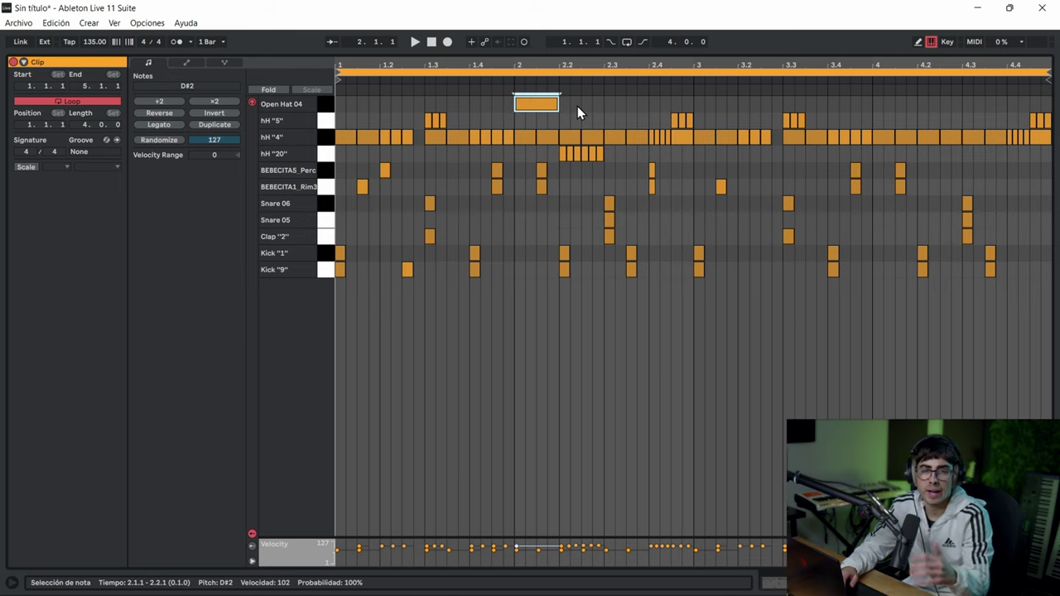
{"action": "left_click", "coordinate": [525, 117]}
{"action": "left_click", "coordinate": [515, 117]}
{"action": "key", "text": "space"}
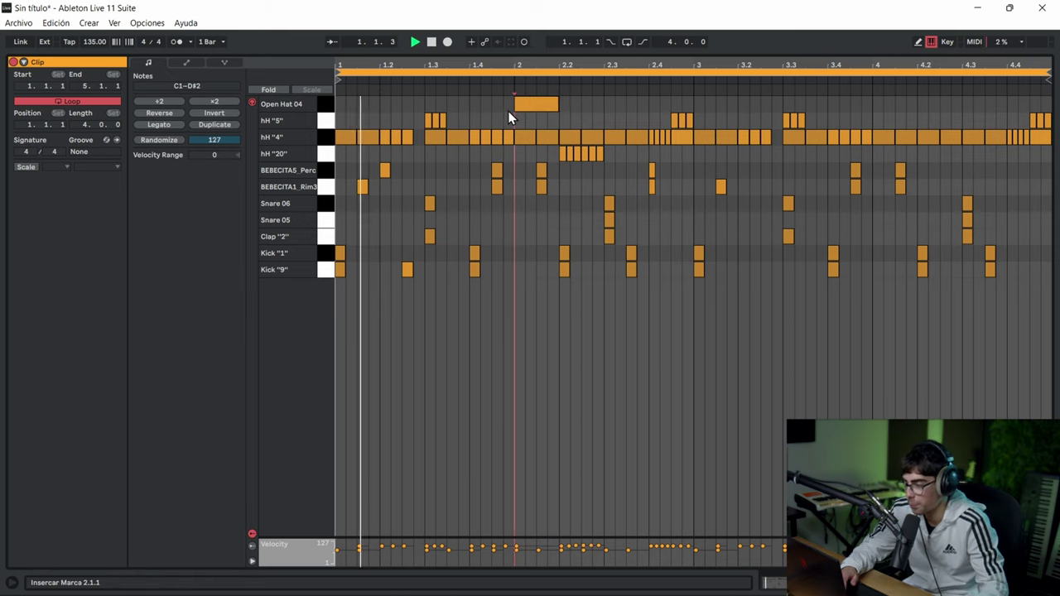
{"action": "left_click", "coordinate": [537, 108]}
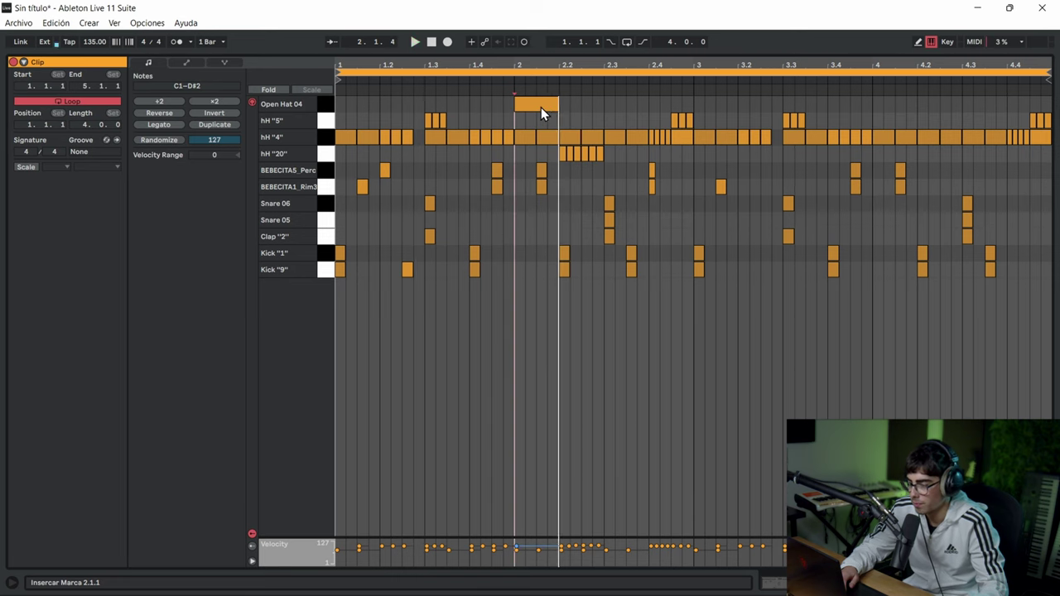
{"action": "key", "text": "Right"}
{"action": "key", "text": "Right"}
{"action": "key", "text": "Right"}
{"action": "key", "text": "Right"}
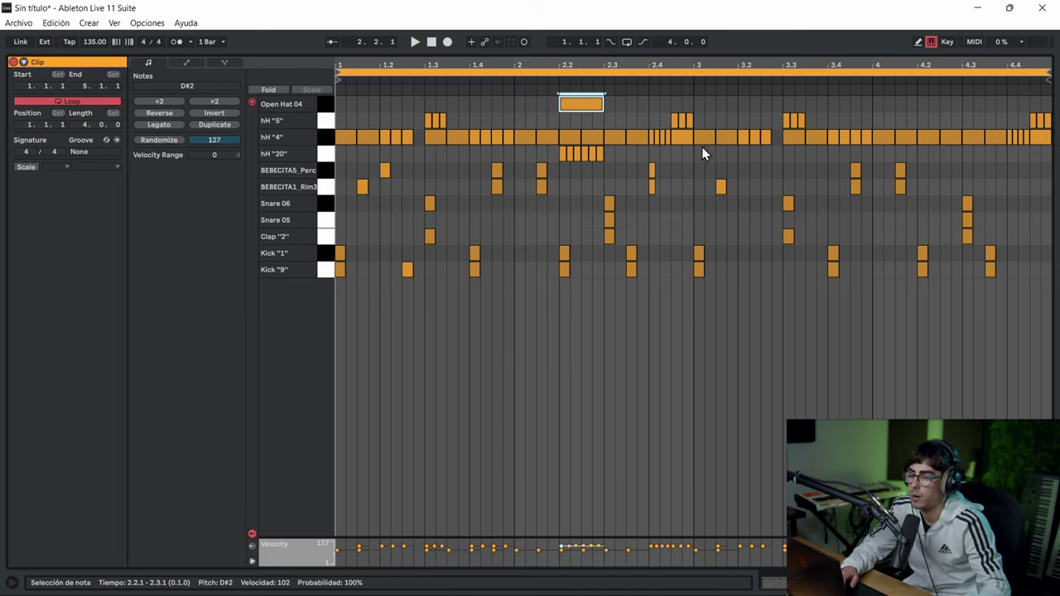
- Duplicate the Open Hat 04 note from 2.2 to 4.2 and move the original to 1.4
{"action": "key", "text": "ctrl+d"}
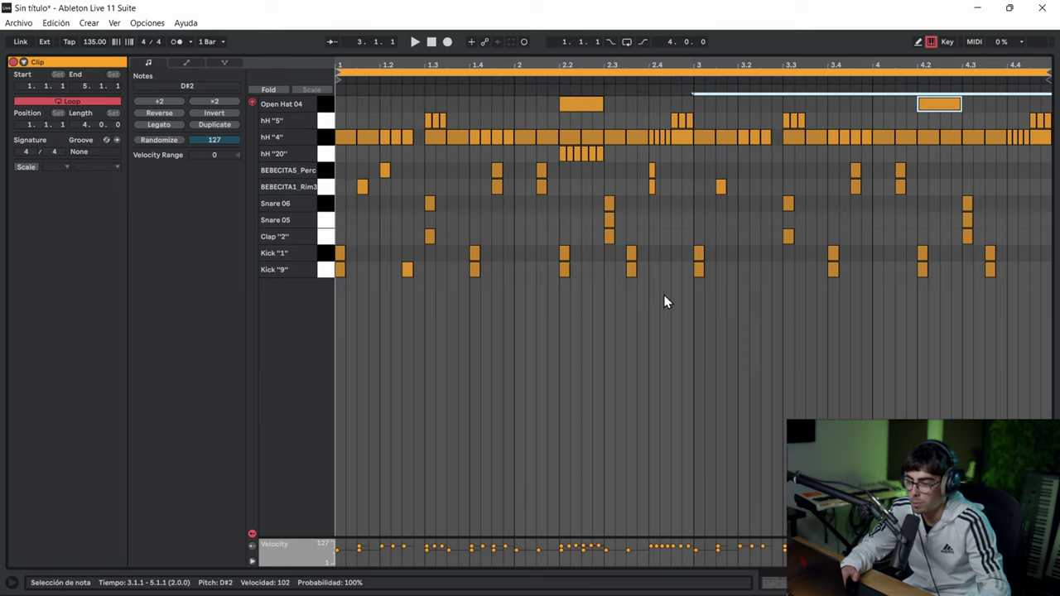
{"action": "left_click", "coordinate": [582, 106]}
{"action": "key", "text": "Left"}
{"action": "key", "text": "Left"}
{"action": "key", "text": "Left"}
{"action": "key", "text": "Left"}
{"action": "key", "text": "Left"}
{"action": "key", "text": "Left"}
{"action": "key", "text": "Left"}
{"action": "key", "text": "Left"}
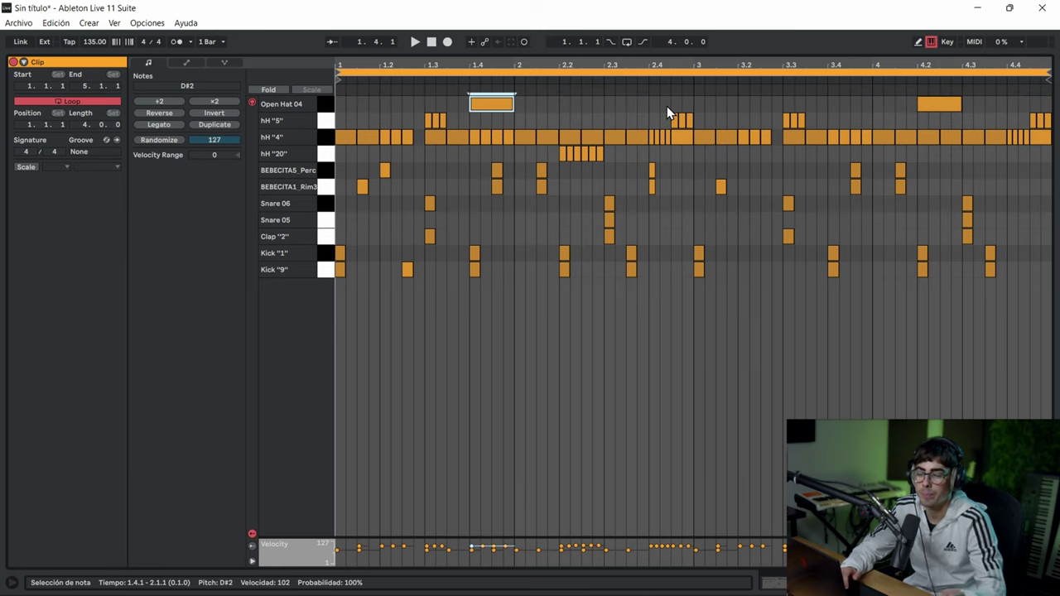
- Play the loop and add an Open Hat 04 note at 3.4
{"action": "key", "text": "space"}
{"action": "left_click", "coordinate": [463, 224]}
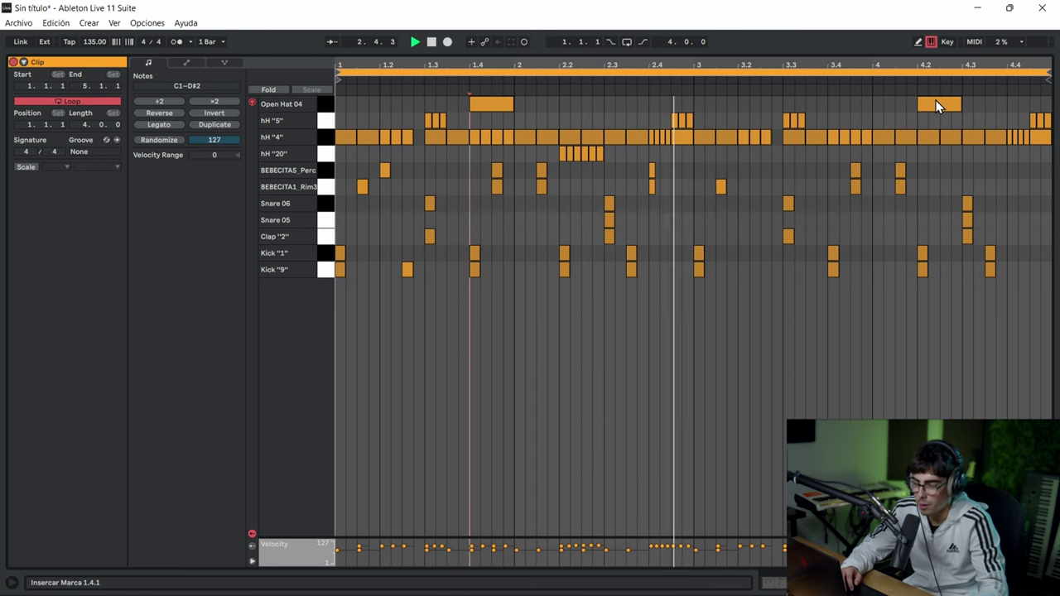
{"action": "double_click", "coordinate": [834, 104]}
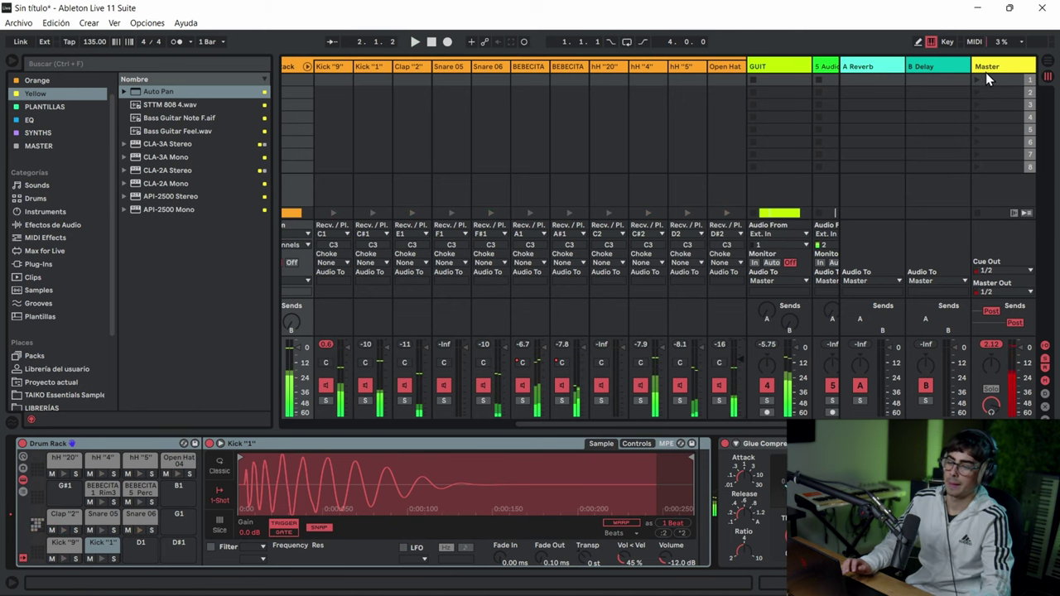
- Return to the arrangement and listen to the 2 Drum Rack beat soloed together with the GUIT track
{"action": "key", "text": "Tab"}
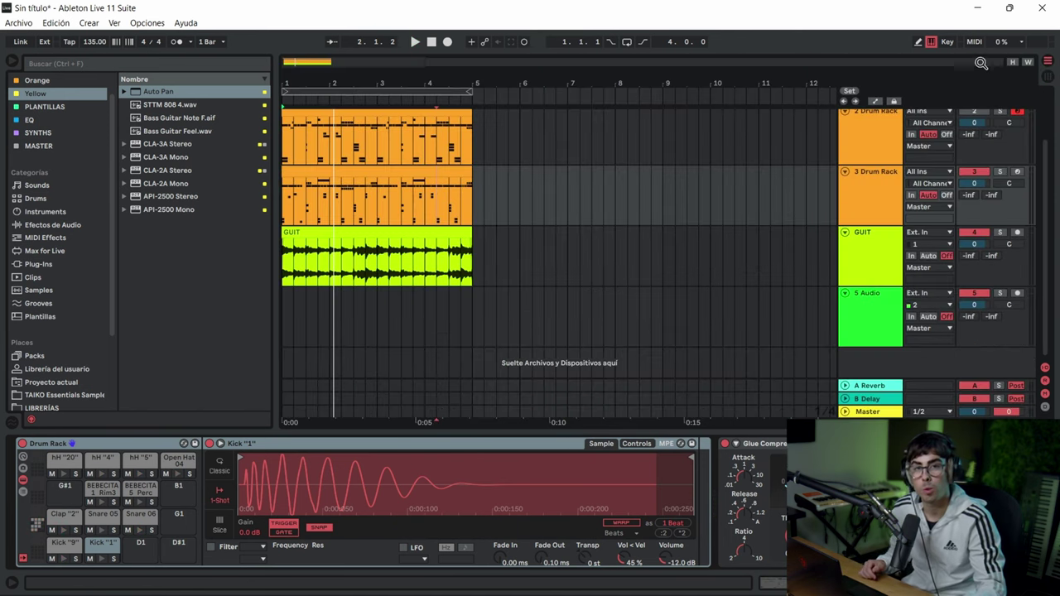
{"action": "left_click", "coordinate": [328, 176]}
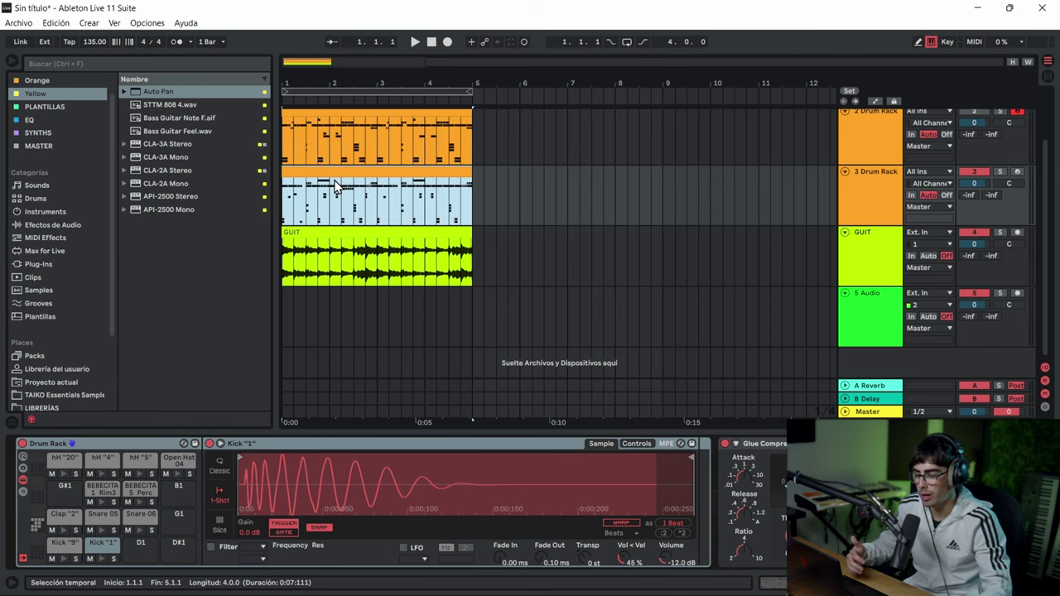
{"action": "scroll", "coordinate": [990, 178], "scroll_direction": "up", "scroll_amount": 2}
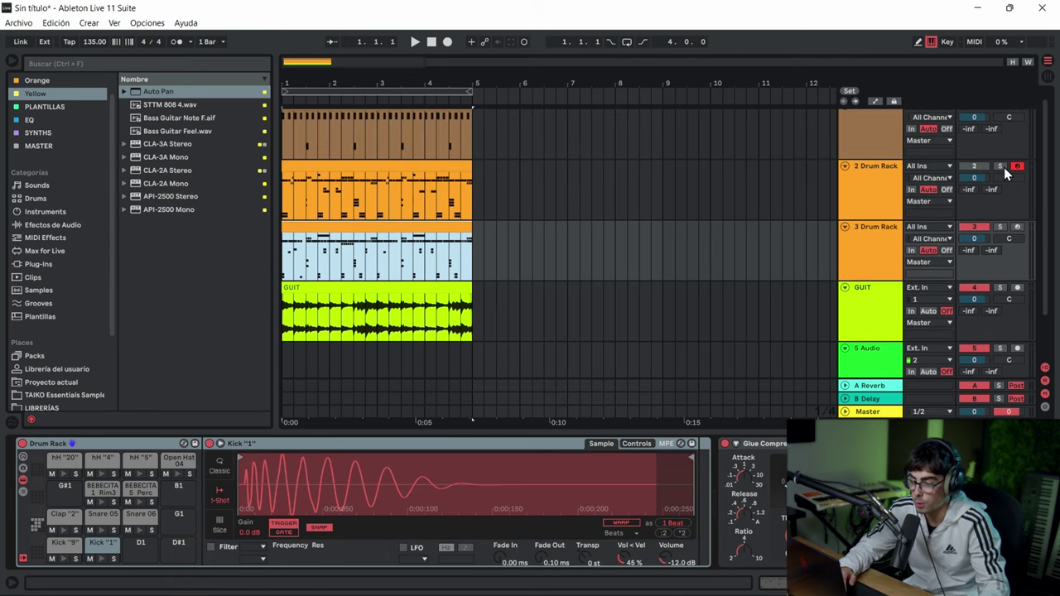
{"action": "left_click", "coordinate": [1001, 166]}
{"action": "key", "text": "space"}
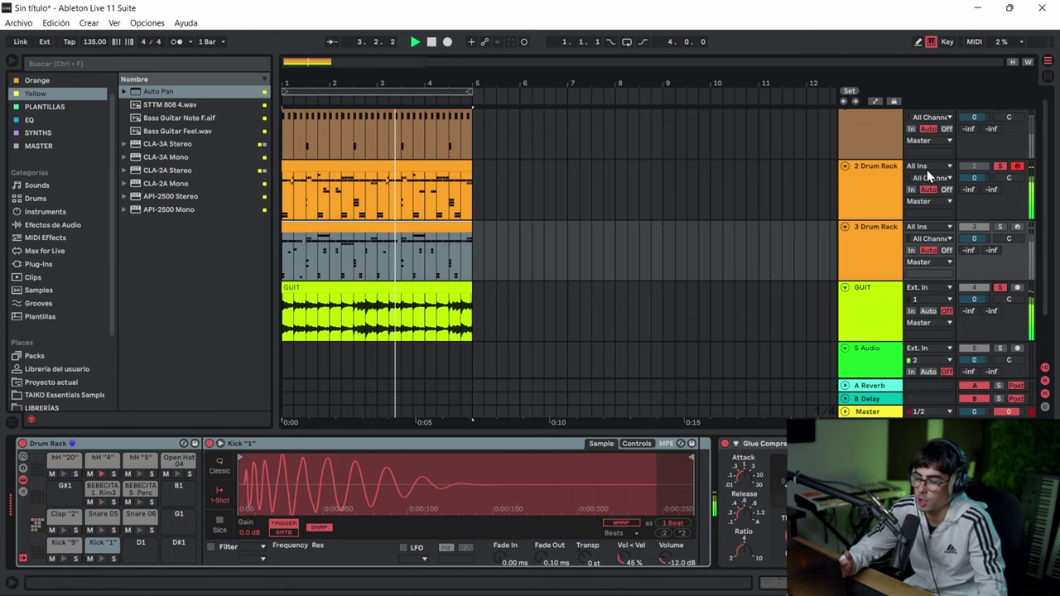
{"action": "key", "text": "space"}
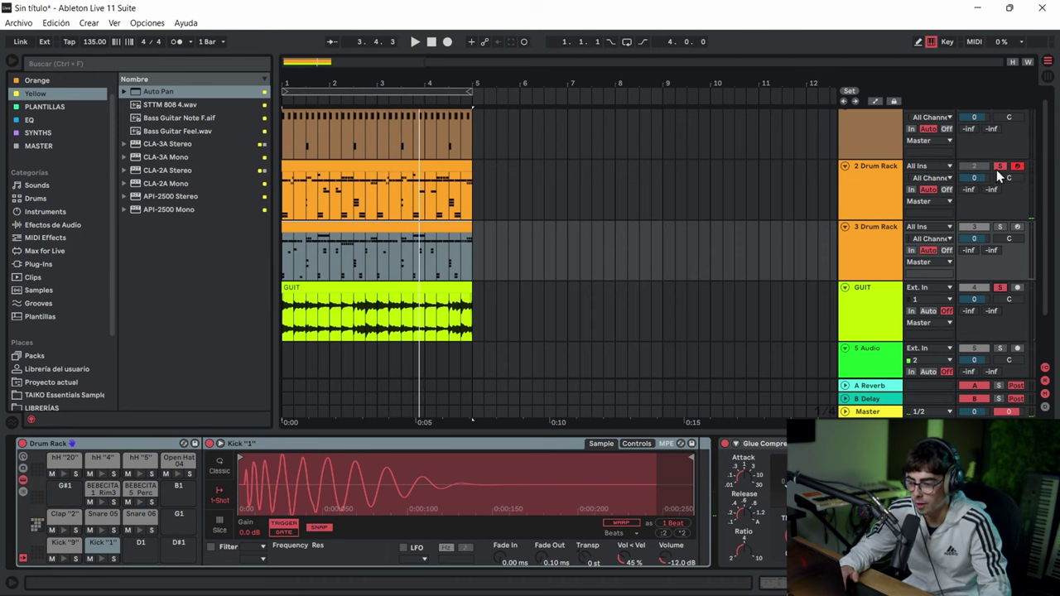
- Clear the solos and listen to the 3 Drum Rack beat with the guitar for comparison
{"action": "left_click", "coordinate": [982, 228]}
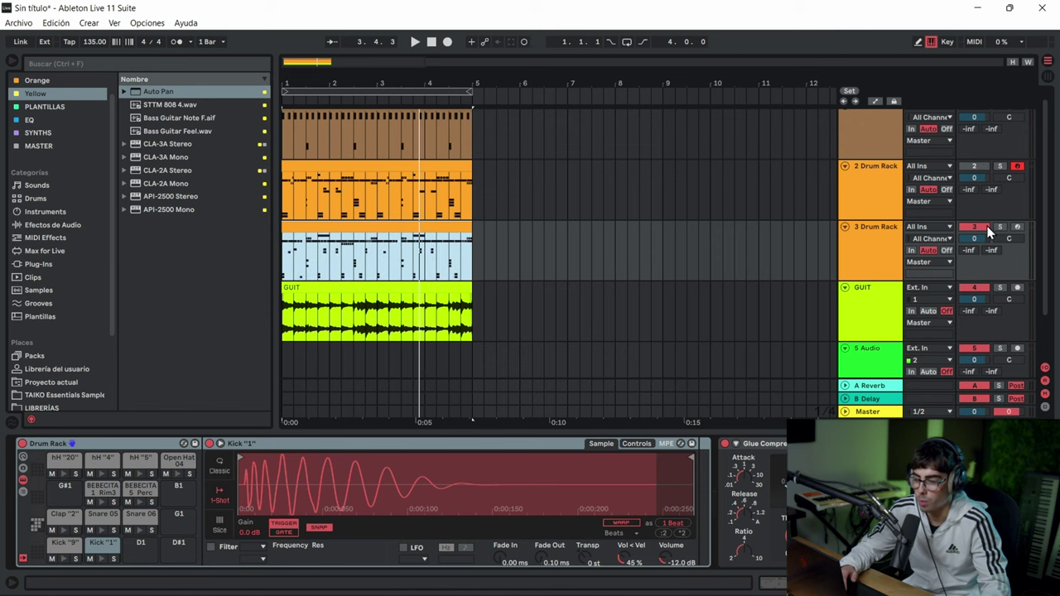
{"action": "key", "text": "space"}
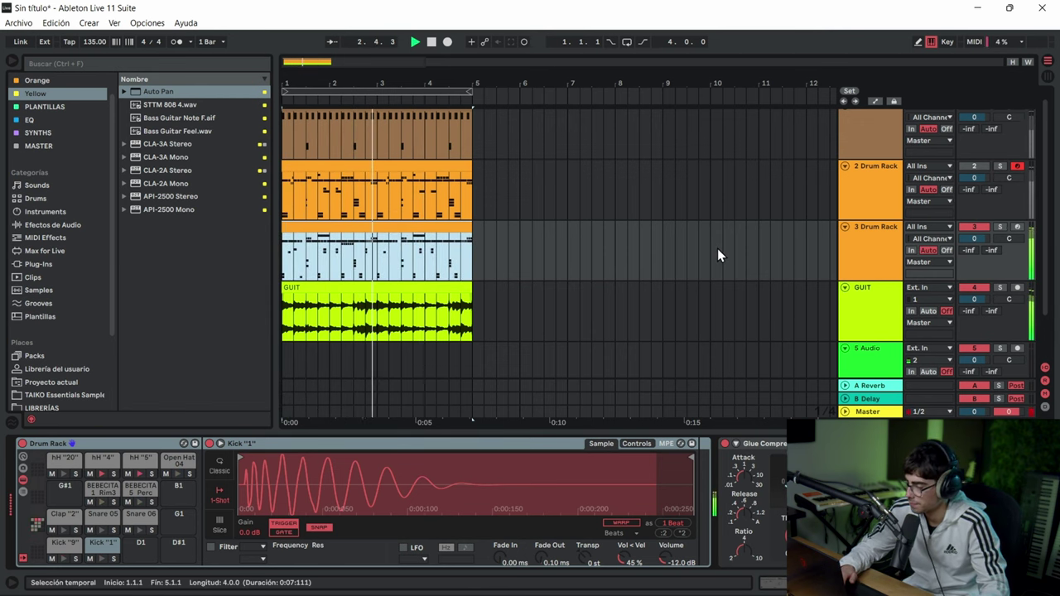
{"action": "key", "text": "space"}
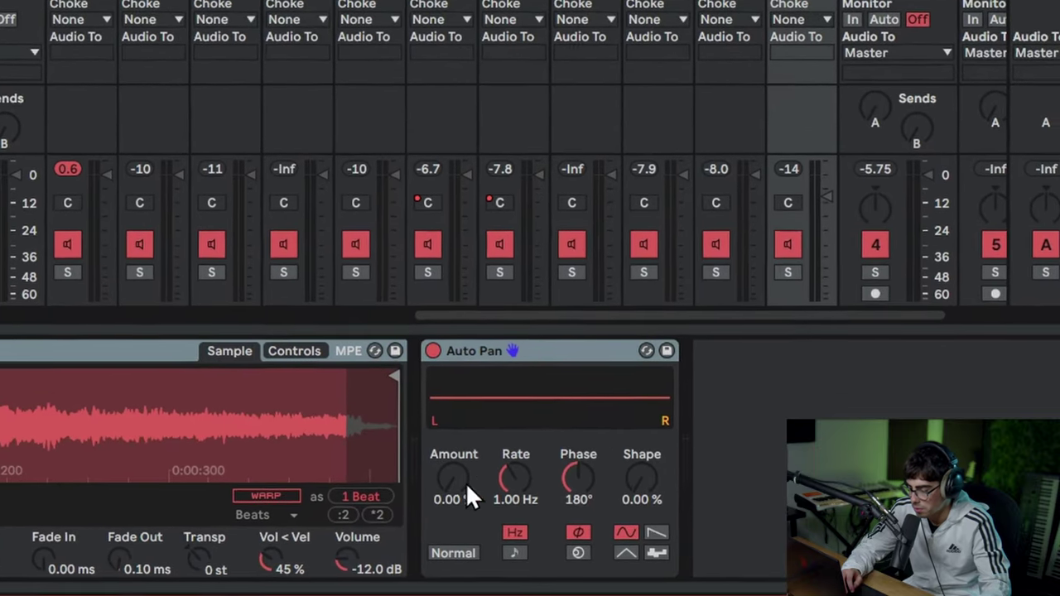
- Set the Open Hat 04 Auto Pan's amount to 57.9% and its rate to 0.05 Hz, and play the loop
{"action": "left_click_drag", "start_coordinate": [465, 485], "coordinate": [466, 427]}
{"action": "left_click_drag", "start_coordinate": [492, 497], "coordinate": [492, 547]}
{"action": "mouse_move", "coordinate": [448, 476]}
{"action": "left_mouse_down"}
{"action": "mouse_move", "coordinate": [448, 493]}
{"action": "mouse_move", "coordinate": [451, 475]}
{"action": "left_mouse_up"}
{"action": "key", "text": "space"}
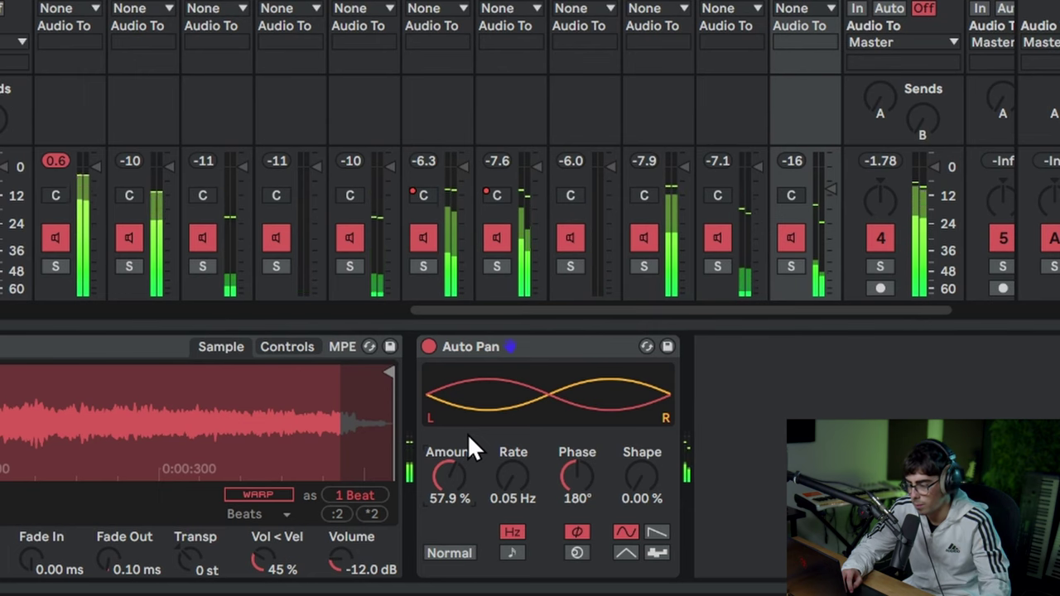
- Adjust the Open Hat 04 Auto Pan's rate to 0.87 Hz during playback and stop the loop
{"action": "left_click_drag", "start_coordinate": [527, 483], "coordinate": [526, 459]}
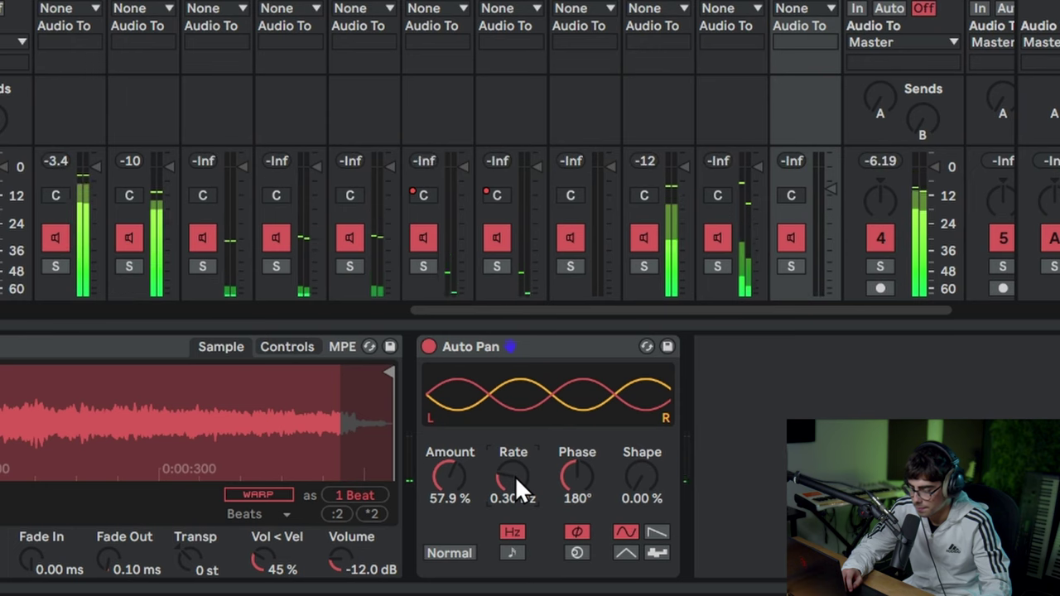
{"action": "left_click_drag", "start_coordinate": [515, 476], "coordinate": [515, 429]}
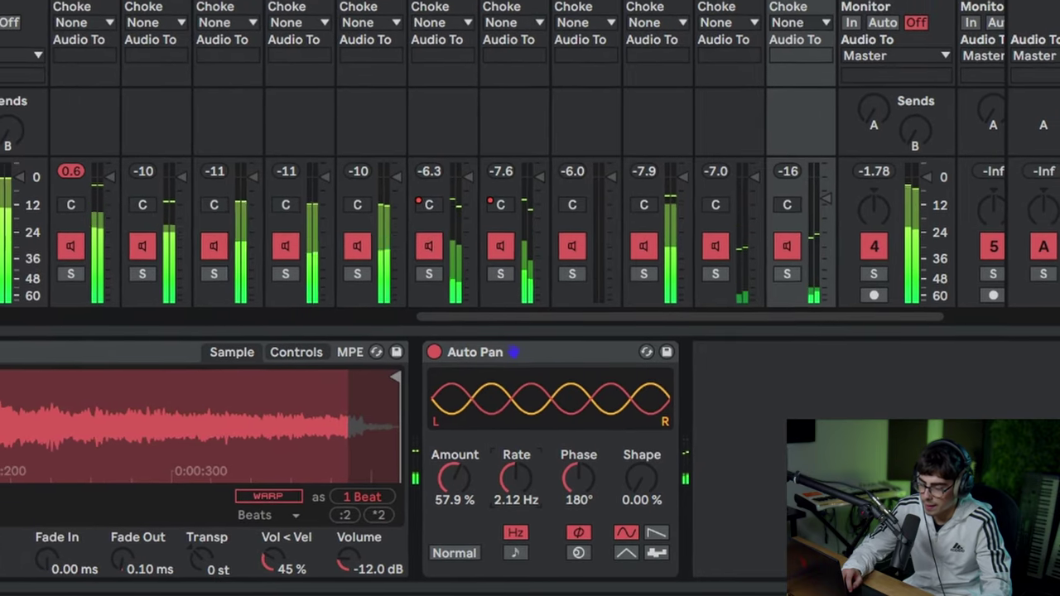
{"action": "left_click_drag", "start_coordinate": [516, 478], "coordinate": [534, 493]}
{"action": "key", "text": "space"}
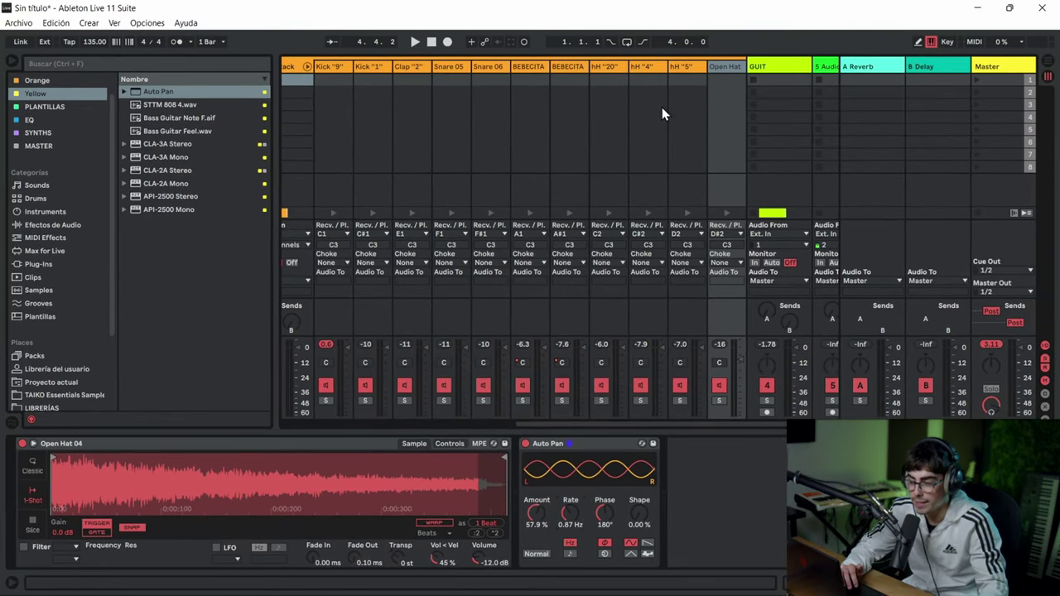
- Examine the hH "5" chain's Auto Pan and listen to that hi-hat in the mix and soloed
{"action": "left_click", "coordinate": [699, 70]}
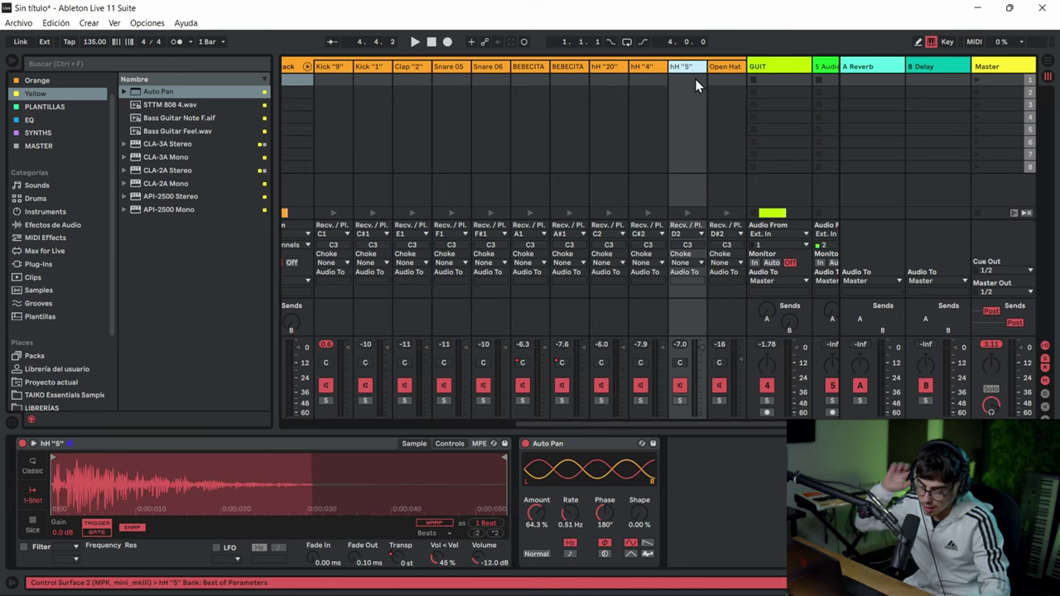
{"action": "key", "text": "space"}
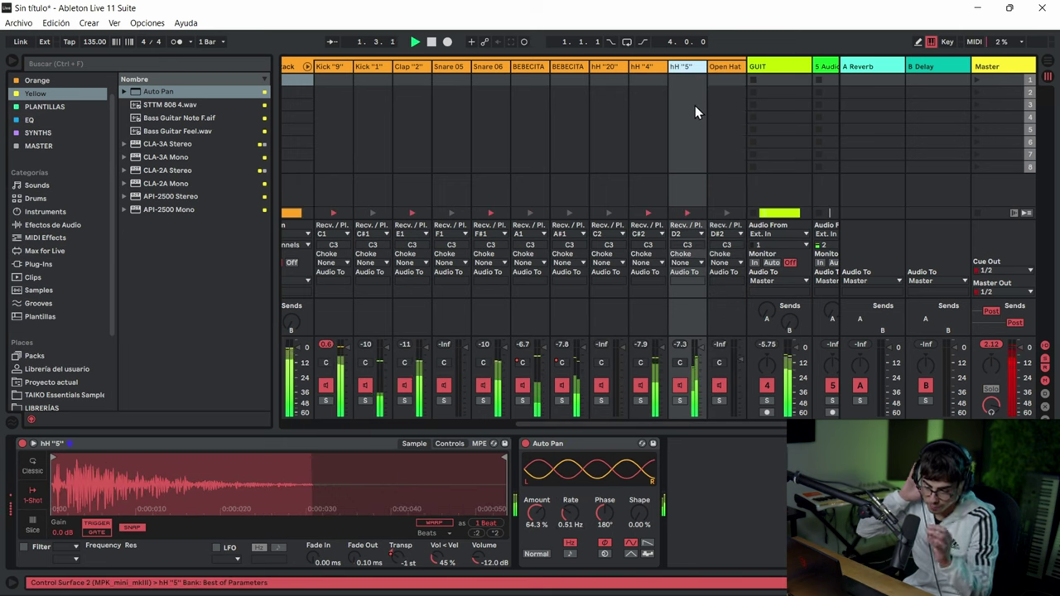
{"action": "left_click", "coordinate": [680, 401]}
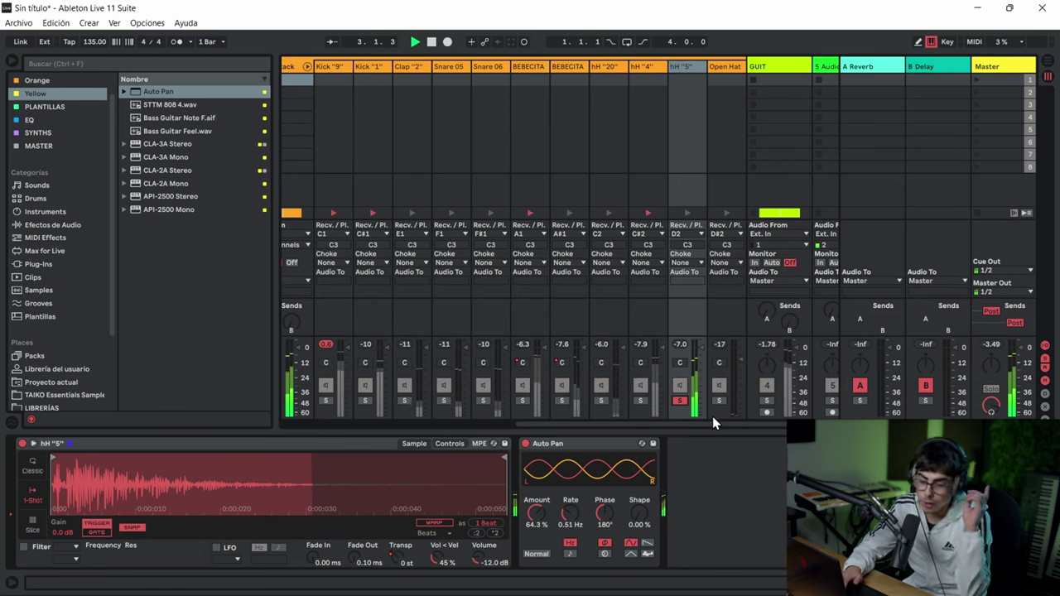
{"action": "key", "text": "space"}
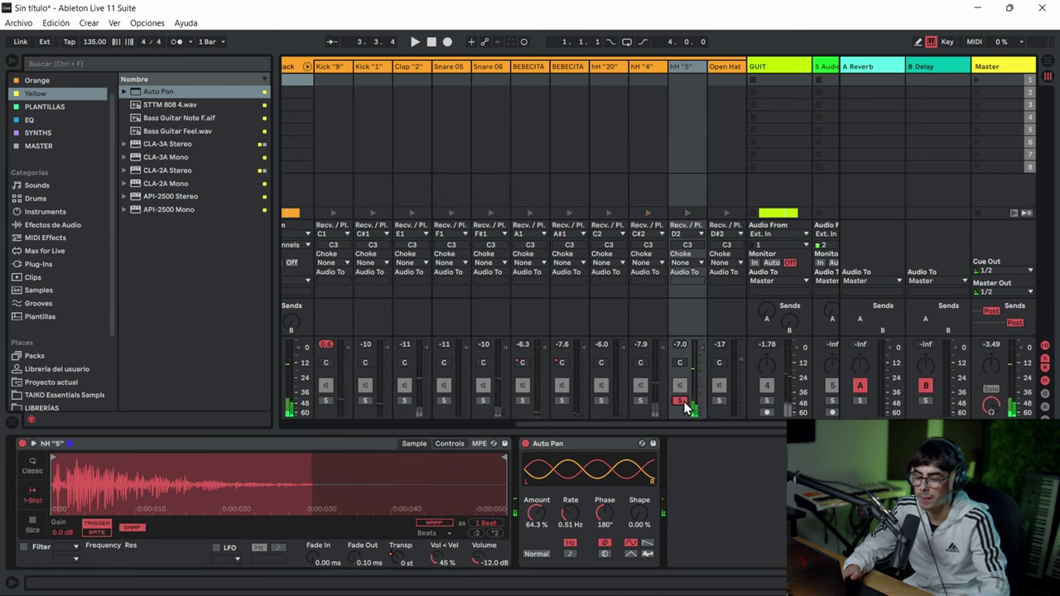
{"action": "left_click", "coordinate": [680, 401]}
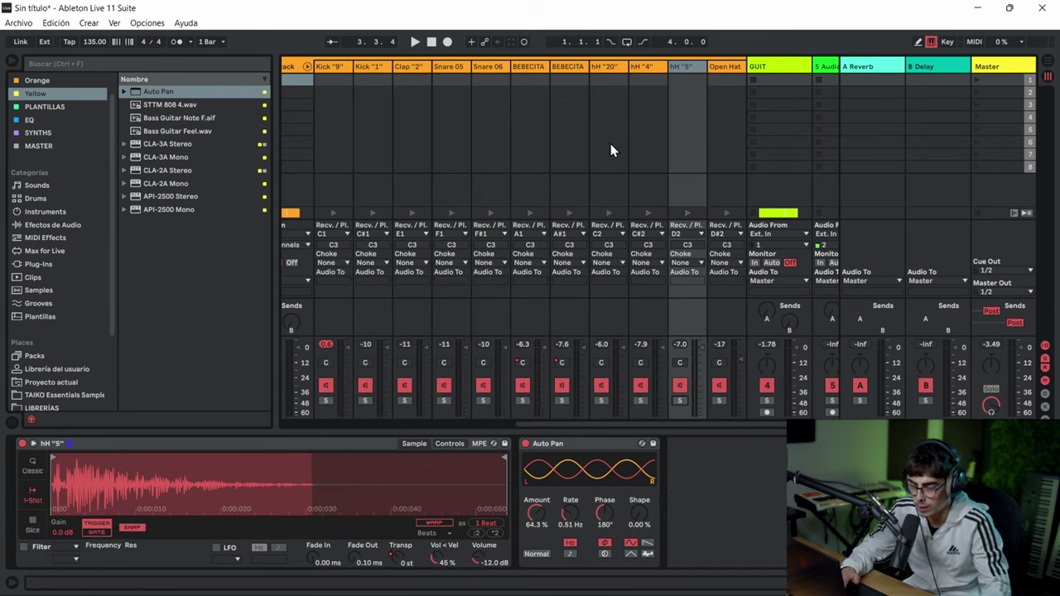
- Listen to the hH "4" chain soloed, clear its solo, and return to the arrangement
{"action": "left_click", "coordinate": [660, 66]}
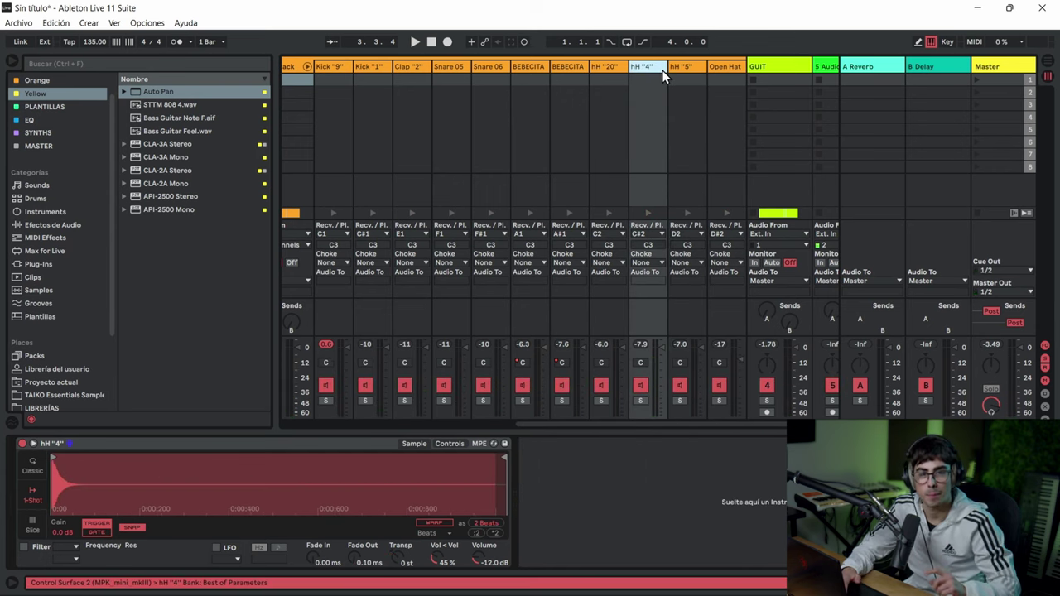
{"action": "left_click", "coordinate": [640, 401]}
{"action": "key", "text": "space"}
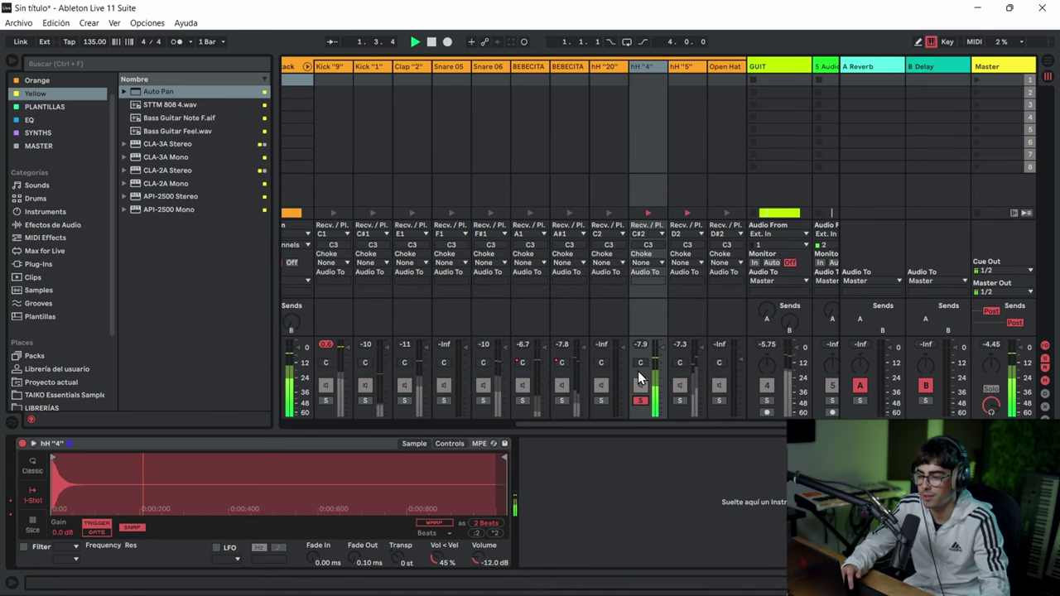
{"action": "key", "text": "space"}
{"action": "left_click", "coordinate": [642, 401]}
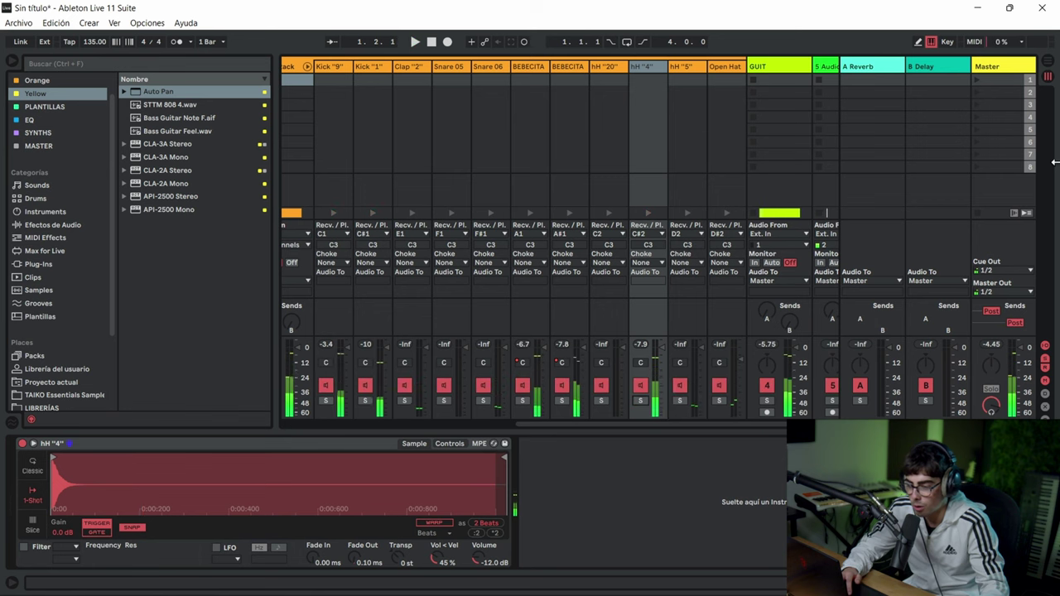
{"action": "left_click", "coordinate": [1047, 61]}
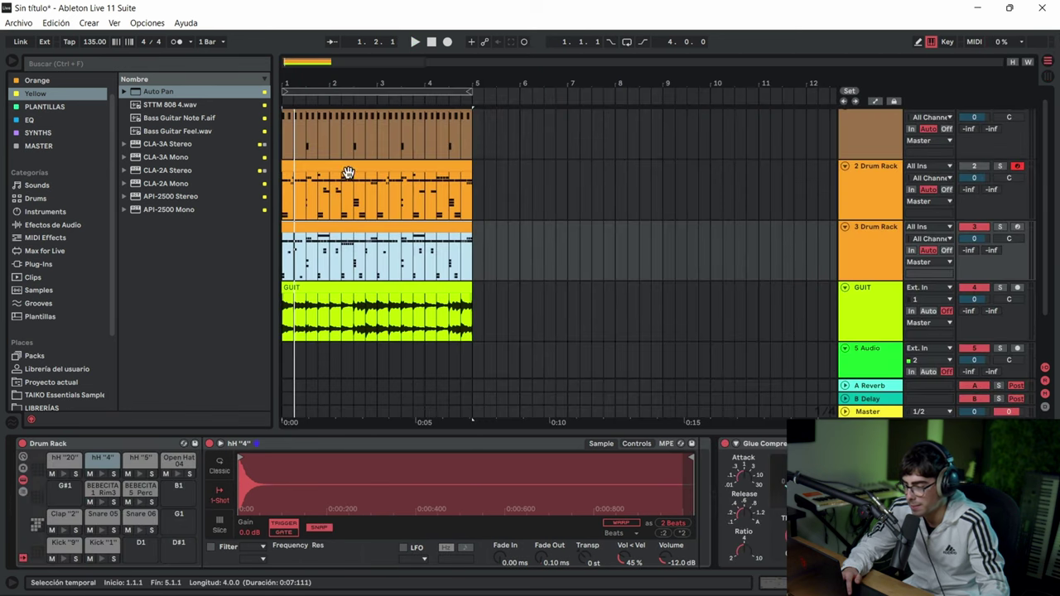
- Open the 3 Drum Rack clip, lower the hH "4" note at 1.1.3 to velocity 52, and audition it
{"action": "double_click", "coordinate": [337, 225]}
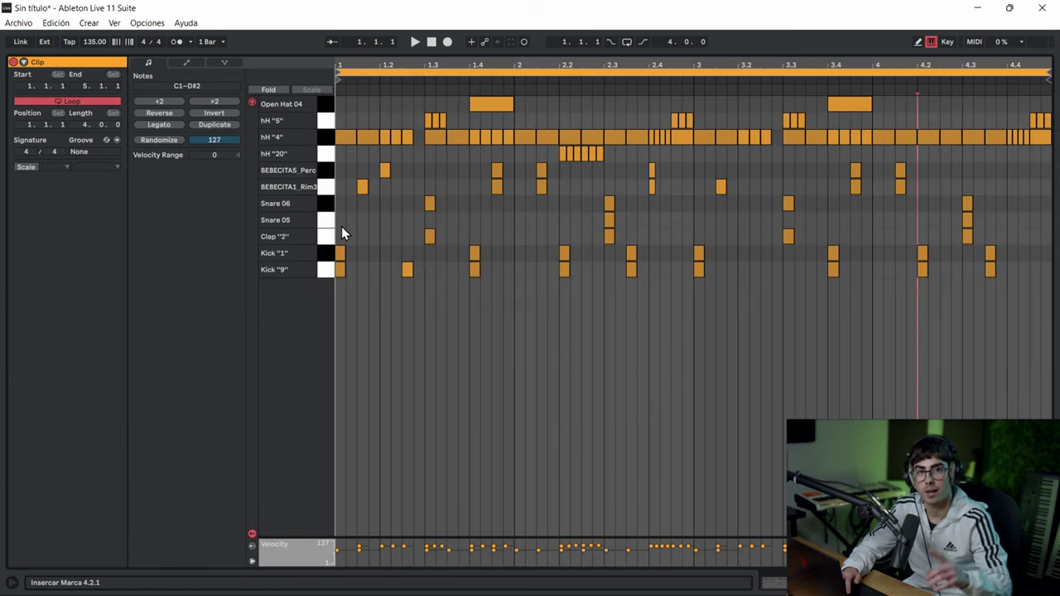
{"action": "left_click", "coordinate": [366, 138]}
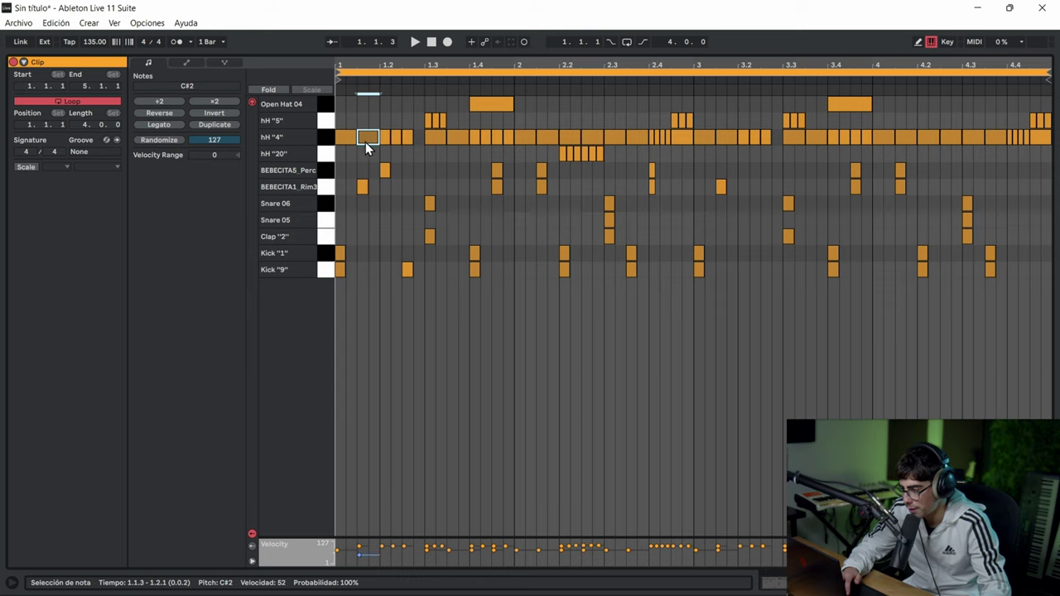
{"action": "key", "text": "space"}
{"action": "key", "text": "space"}
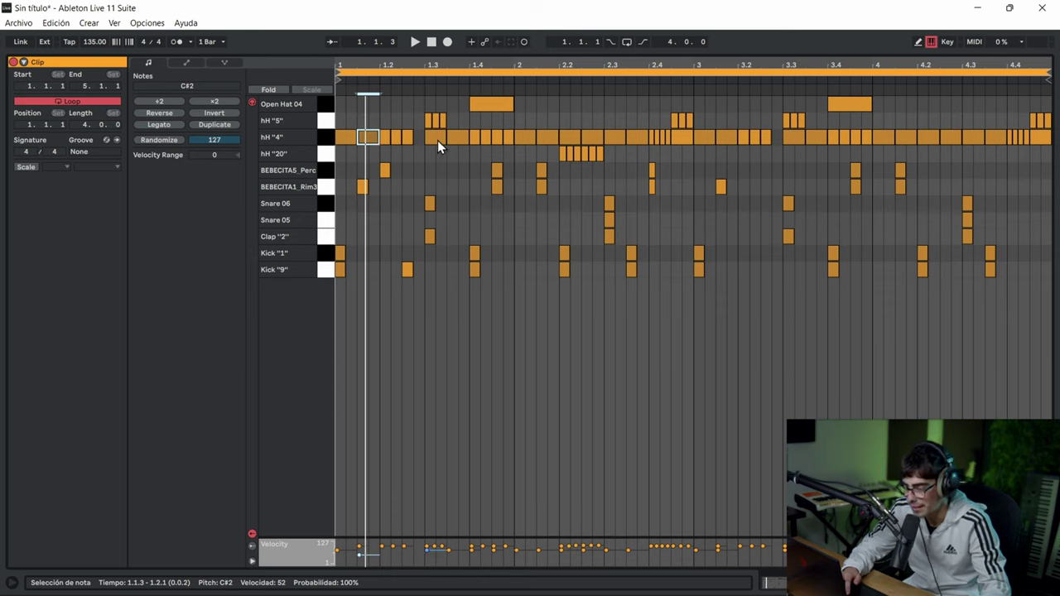
- Lower the hH "4" notes at 1.3.3, 2.1.3, 2.2.3, 2.3.3 and 2.4.3 to velocity 52
{"action": "left_click", "coordinate": [459, 140]}
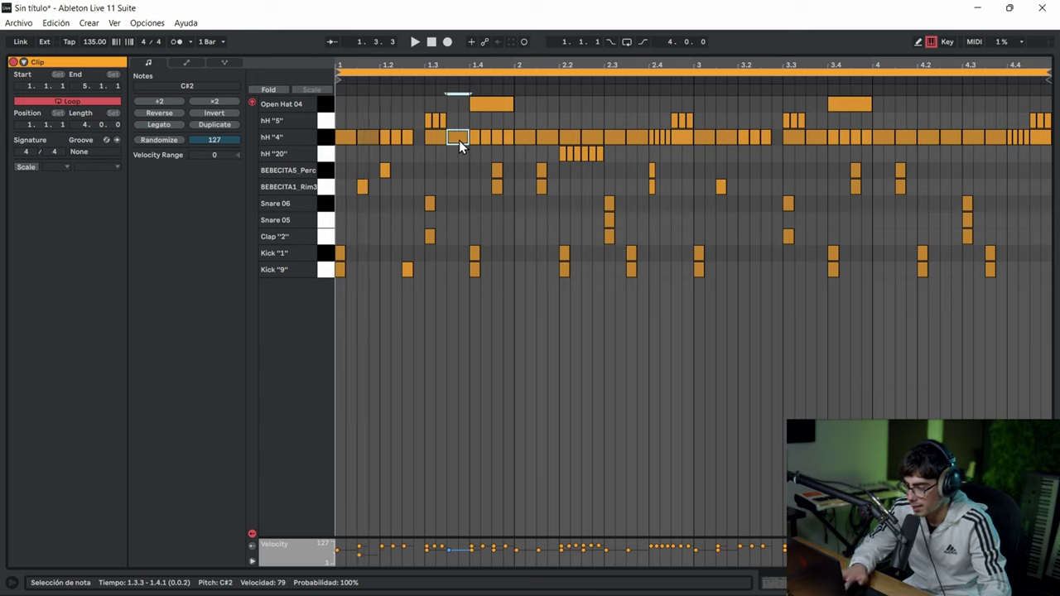
{"action": "left_click_drag", "start_coordinate": [459, 140], "coordinate": [459, 163]}
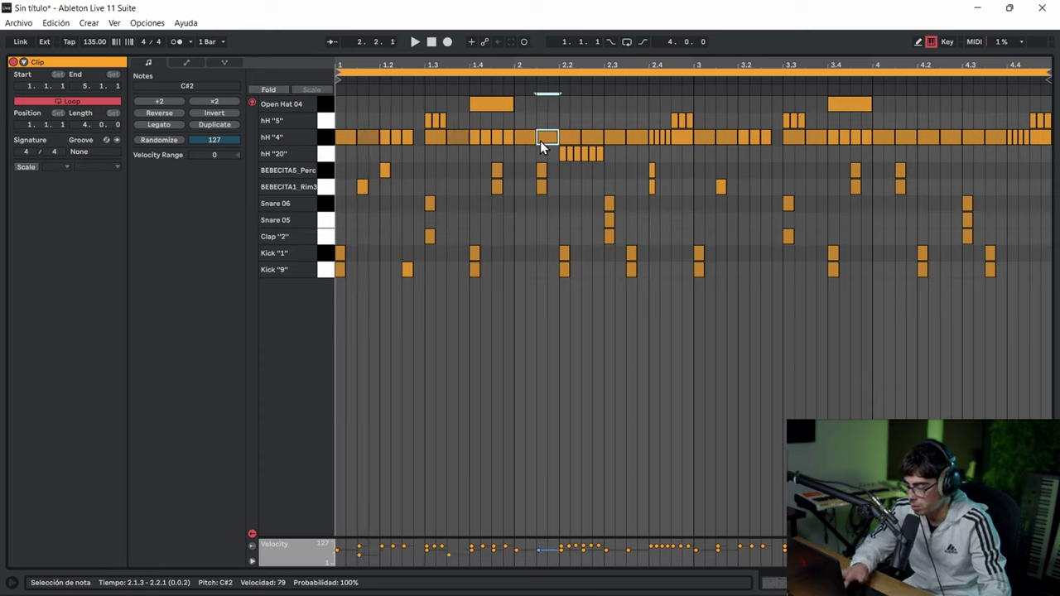
{"action": "left_click_drag", "start_coordinate": [540, 141], "coordinate": [540, 163]}
{"action": "left_click", "coordinate": [589, 139]}
{"action": "left_click", "coordinate": [631, 138]}
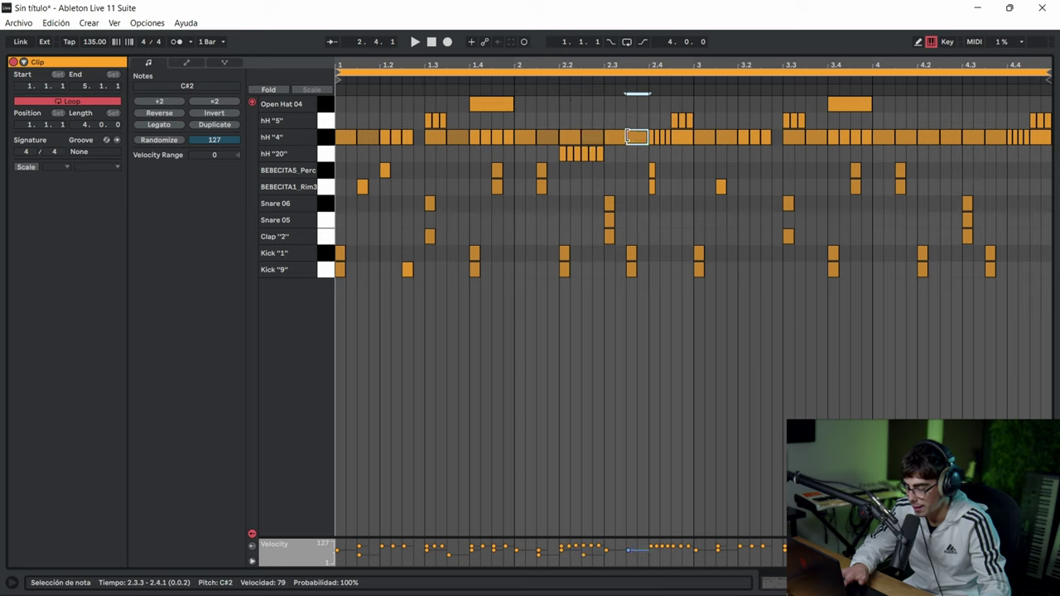
{"action": "left_click", "coordinate": [678, 137]}
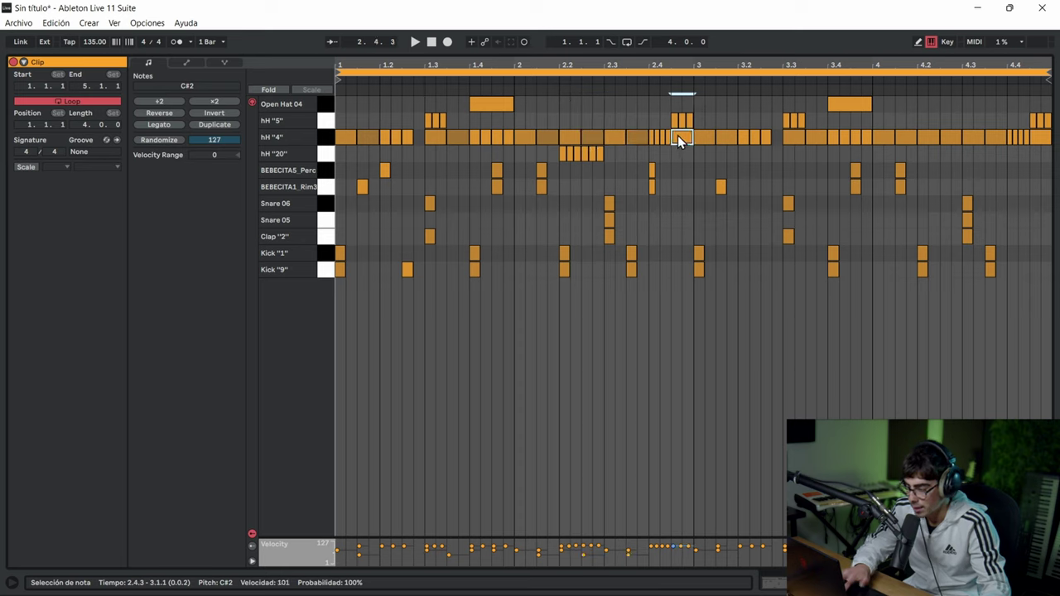
{"action": "left_click_drag", "start_coordinate": [678, 137], "coordinate": [677, 159]}
- Lower the hH "4" notes at 3.1.3, 3.3.3, 4.1.3, 4.2.3, 4.3.3 and 4.4.3 to velocity 52 and play the loop
{"action": "left_click", "coordinate": [726, 137]}
{"action": "left_click_drag", "start_coordinate": [729, 138], "coordinate": [729, 160]}
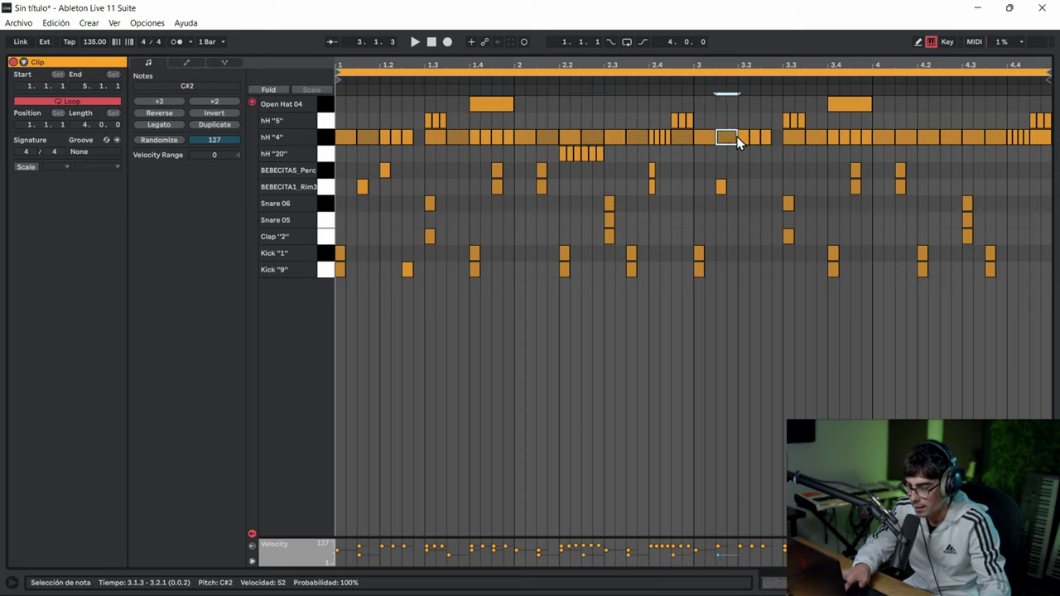
{"action": "left_click", "coordinate": [815, 139]}
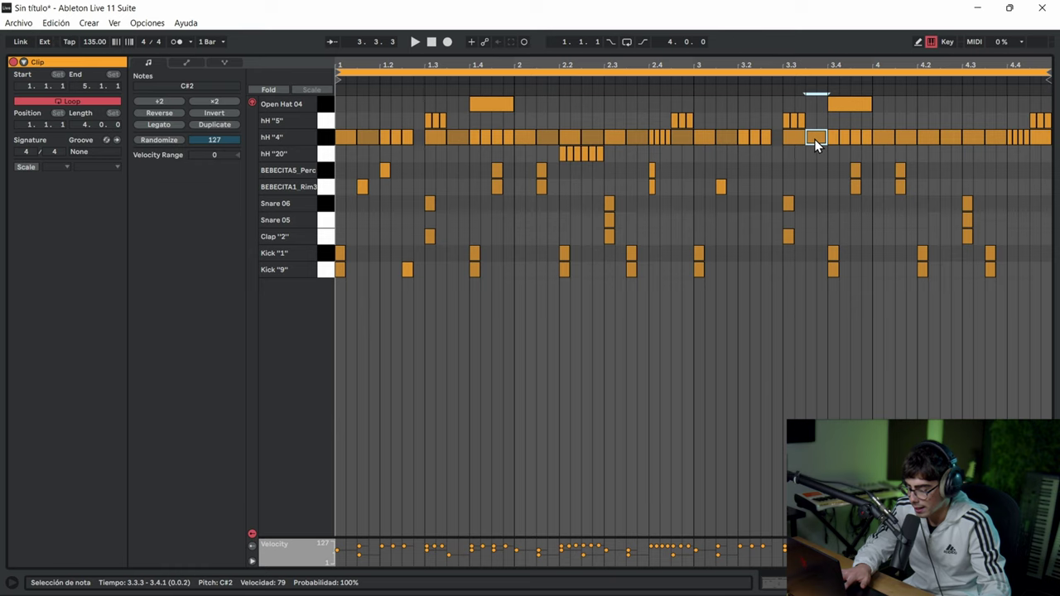
{"action": "left_click", "coordinate": [900, 138]}
{"action": "left_click_drag", "start_coordinate": [900, 138], "coordinate": [900, 161]}
{"action": "left_click", "coordinate": [951, 139]}
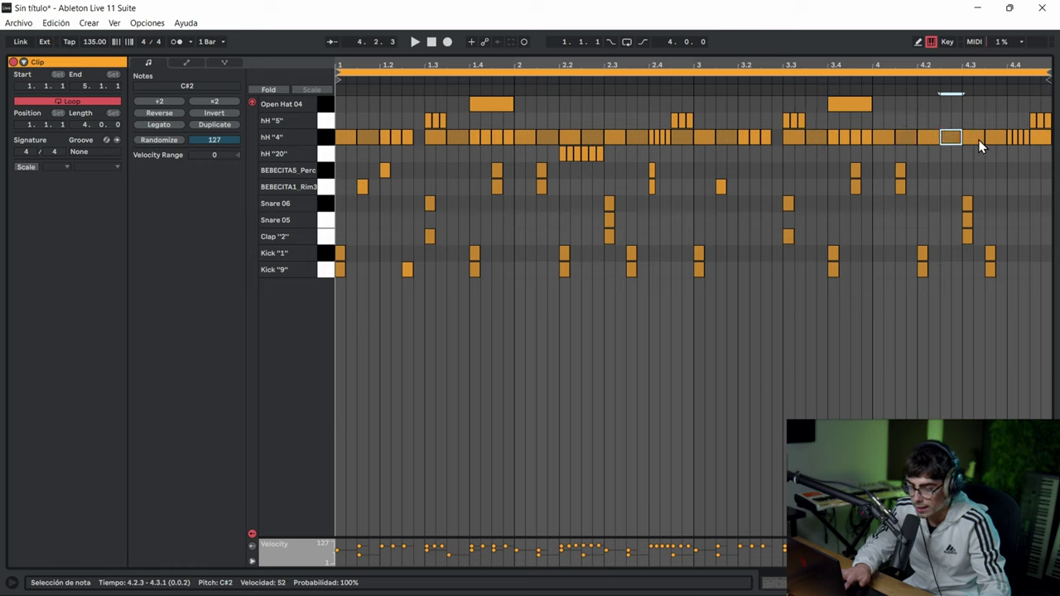
{"action": "left_click", "coordinate": [989, 140]}
{"action": "type", "text": "52"}
{"action": "left_click", "coordinate": [1036, 143]}
{"action": "type", "text": "52"}
{"action": "key", "text": "space"}
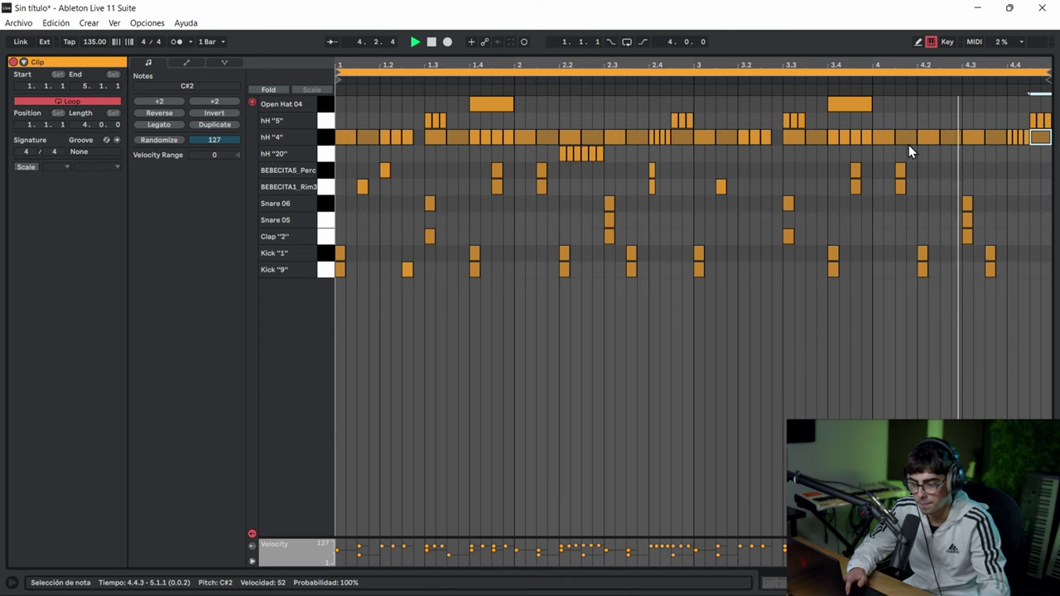
{"action": "key", "text": "space"}
- Raise the velocities of all hH "4" notes together to a range of 60–117 and play the loop
{"action": "left_click", "coordinate": [282, 137]}
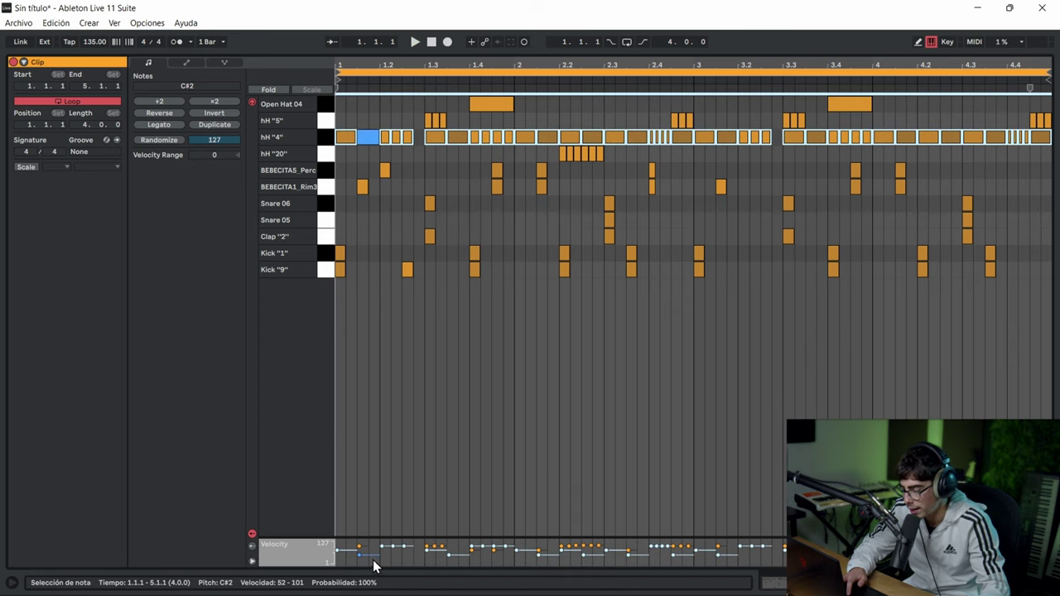
{"action": "left_click_drag", "start_coordinate": [374, 561], "coordinate": [374, 554]}
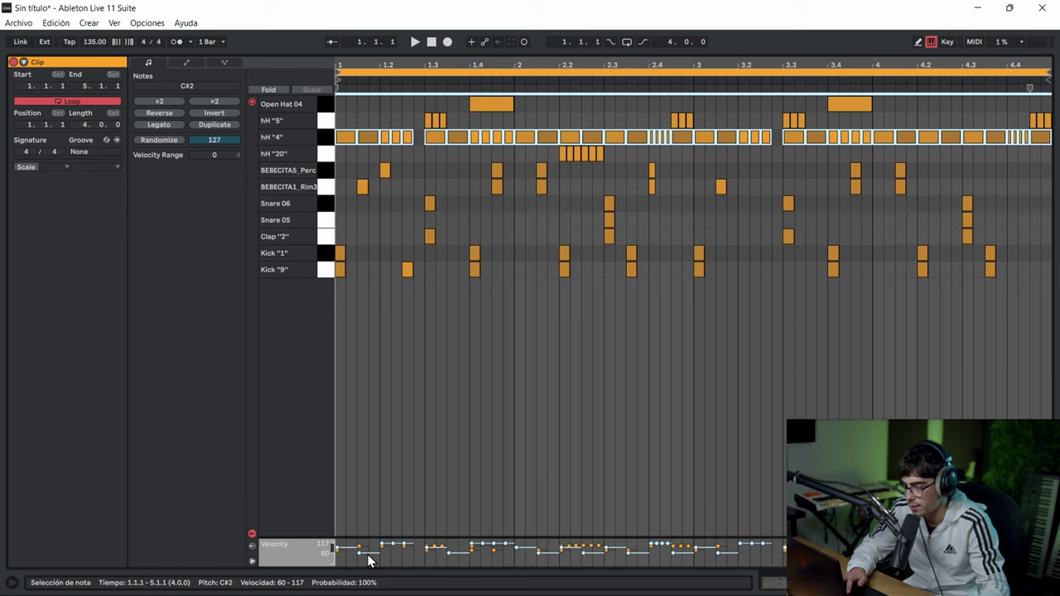
{"action": "key", "text": "space"}
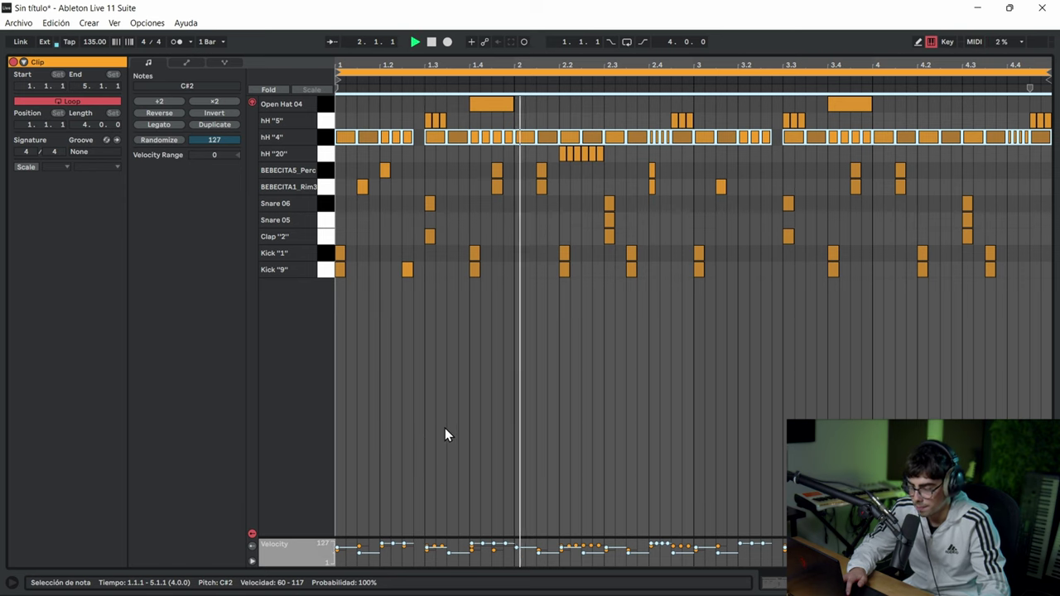
{"action": "left_click", "coordinate": [445, 429]}
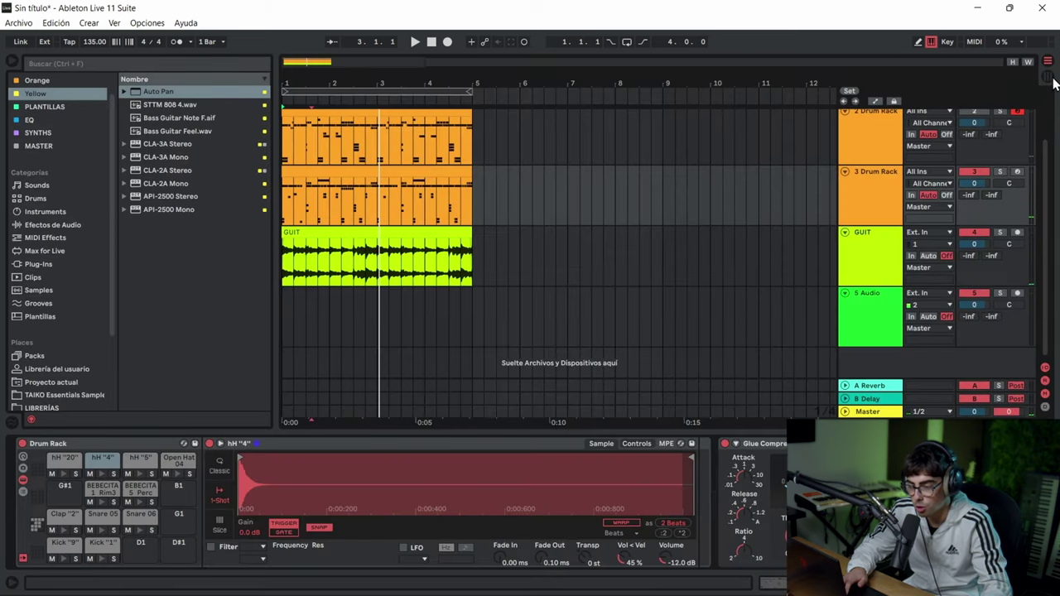
- Examine the hH "20" and BEBECITA5_Perc chains in the session mixer and listen to the loop
{"action": "left_click", "coordinate": [1049, 78]}
{"action": "left_click", "coordinate": [634, 70]}
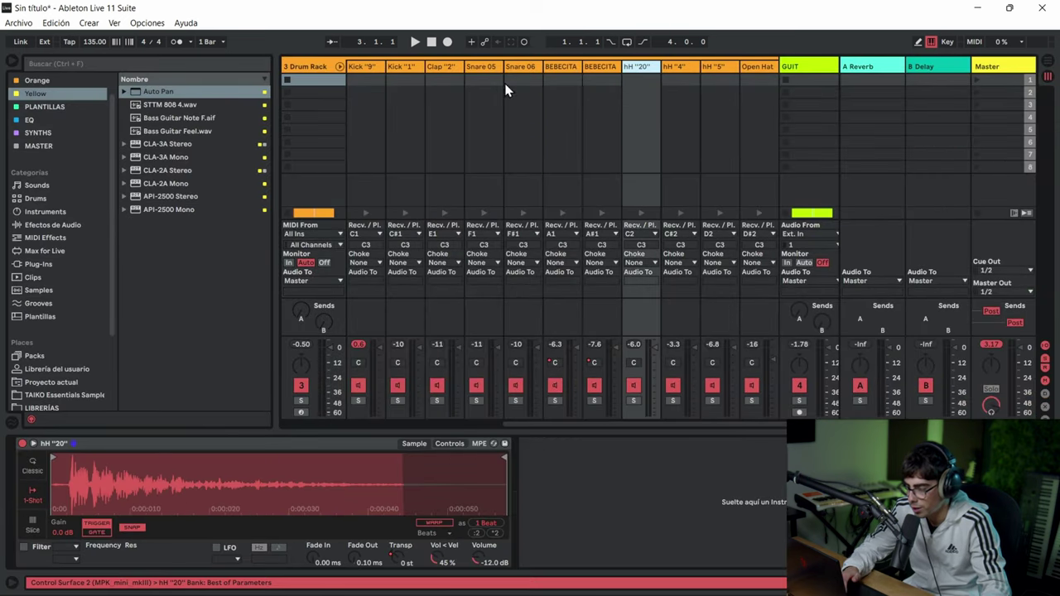
{"action": "left_click", "coordinate": [605, 65]}
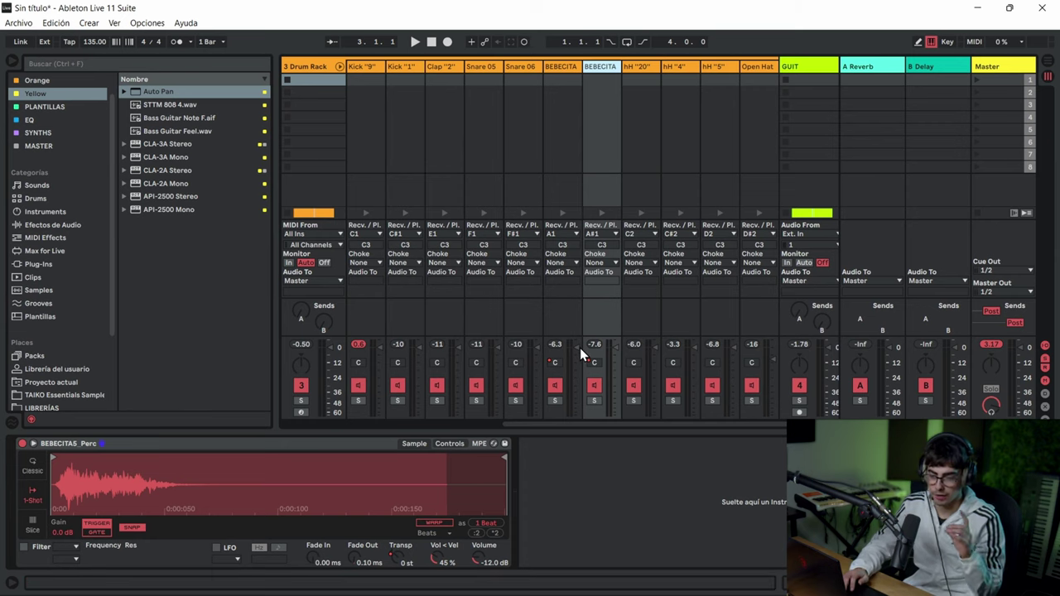
{"action": "key", "text": "space"}
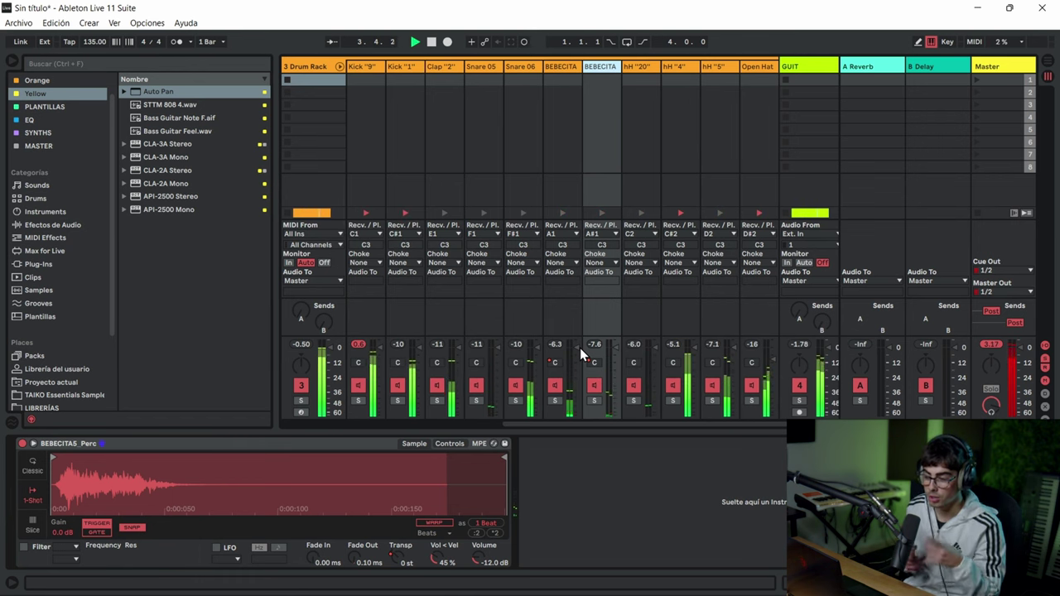
{"action": "key", "text": "space"}
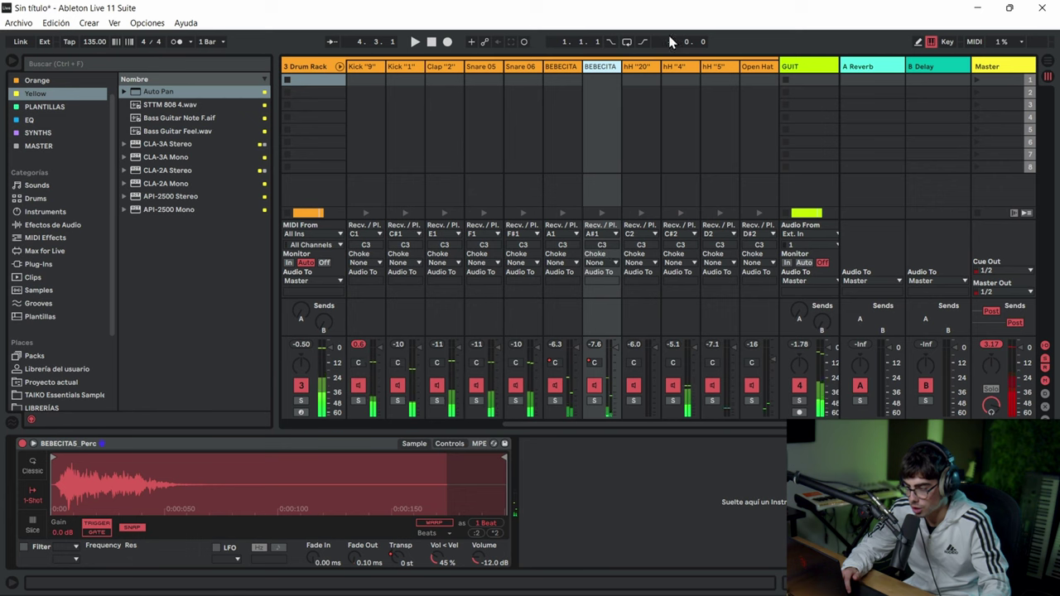
- Show the BEBECITA5_Perc chain's pan automation in the arrangement around 1.4 to 2.3
{"action": "left_click", "coordinate": [575, 69]}
{"action": "left_click", "coordinate": [598, 68]}
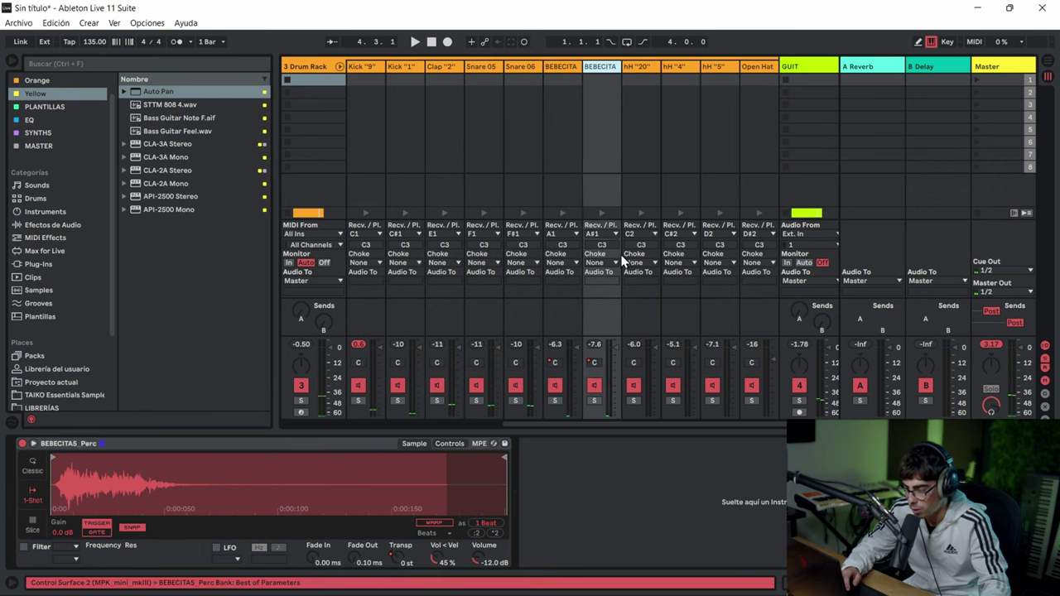
{"action": "right_click", "coordinate": [594, 362]}
{"action": "left_click", "coordinate": [694, 111]}
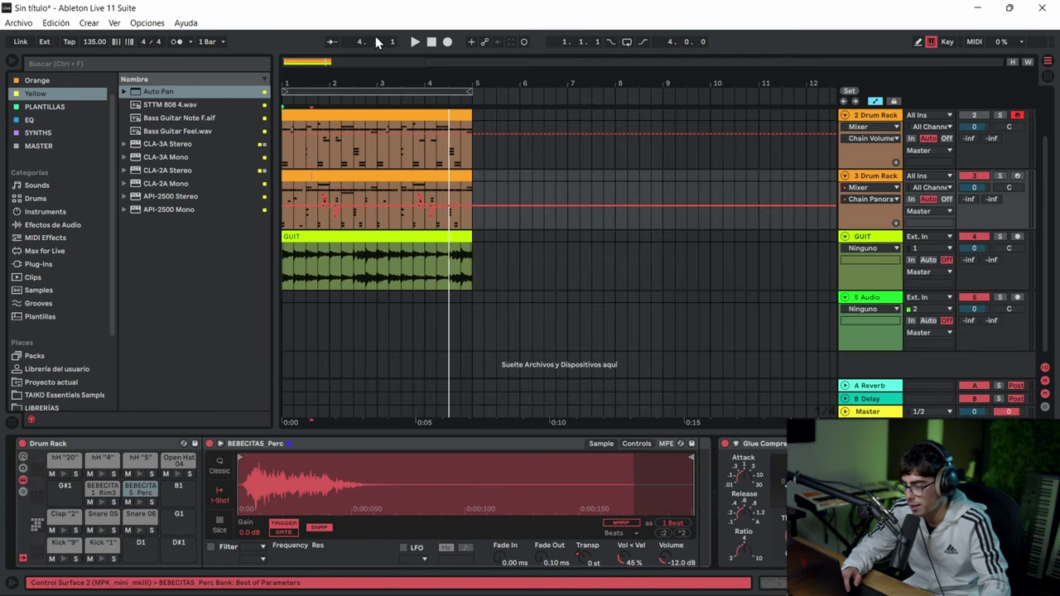
{"action": "left_click_drag", "start_coordinate": [314, 62], "coordinate": [310, 206]}
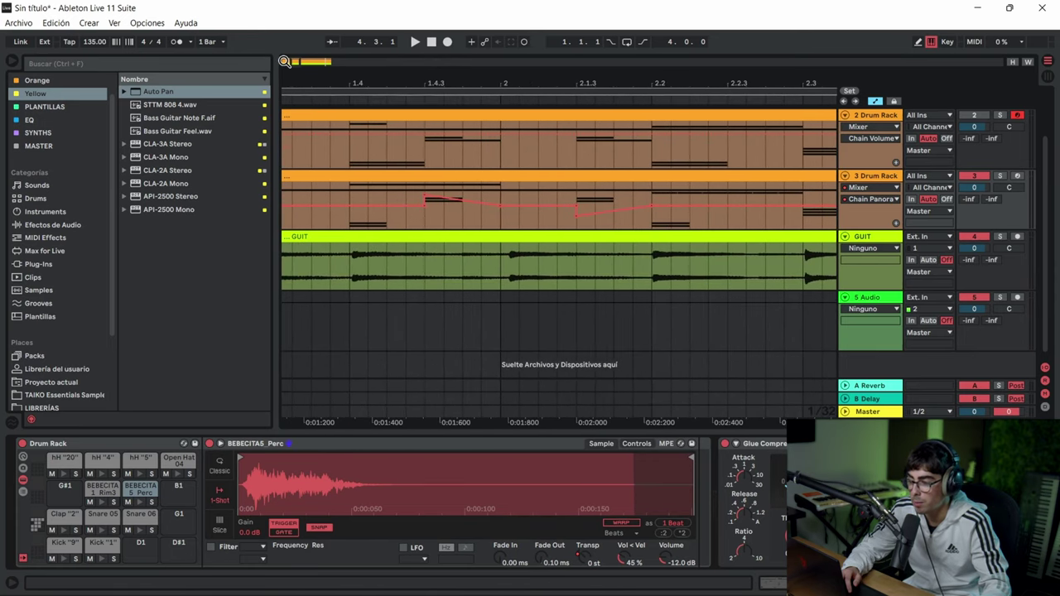
- Clear the BEBECITA5_Perc pan moves between 1.4.3 and 2.2 and play the 3 Drum Rack track soloed
{"action": "left_click", "coordinate": [425, 195]}
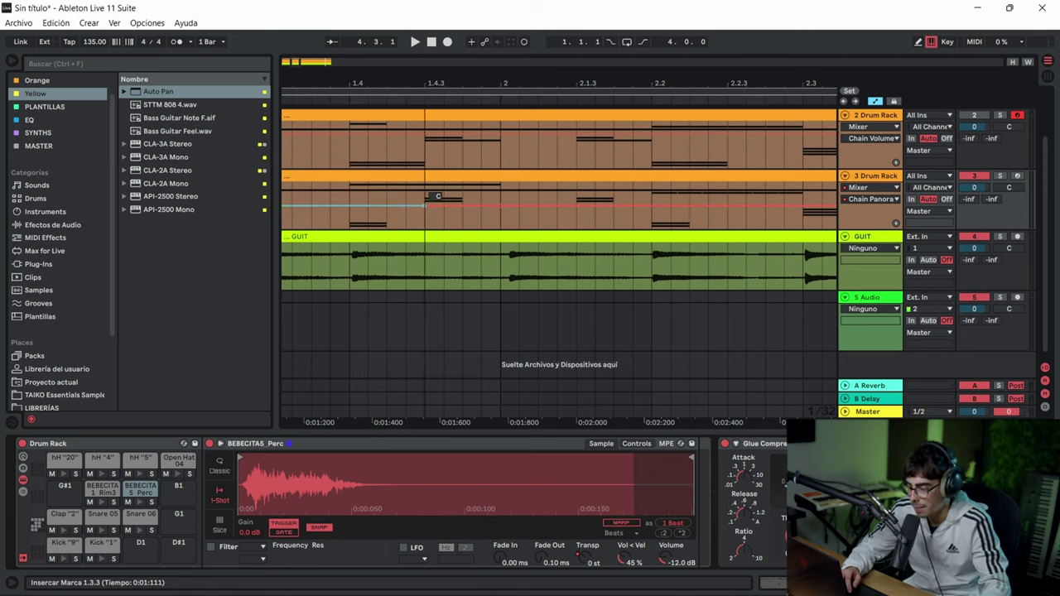
{"action": "left_click", "coordinate": [1000, 176]}
{"action": "key", "text": "space"}
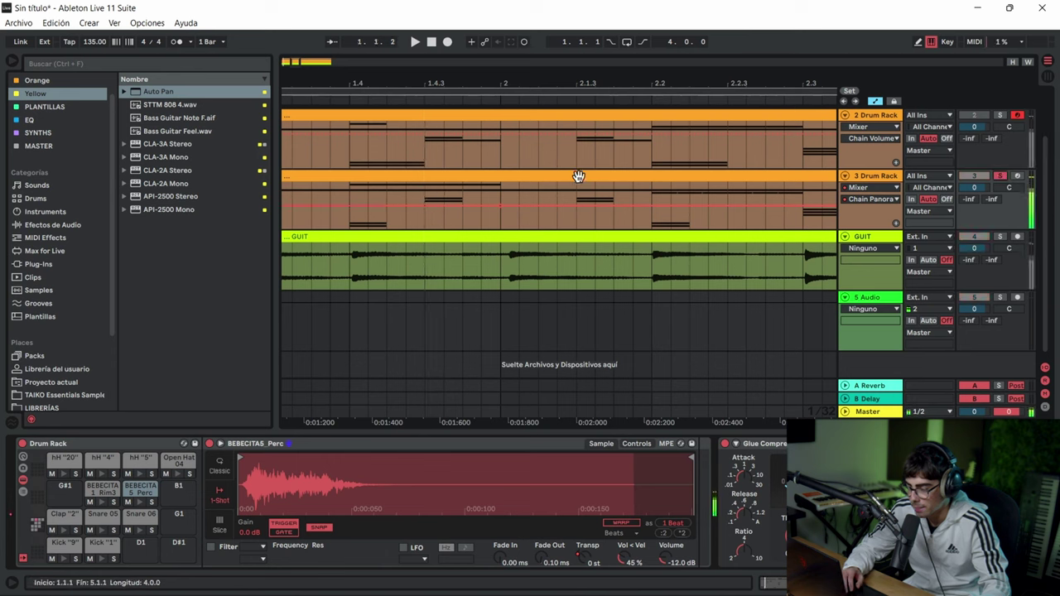
- Draw pan automation that jumps to the right at 1.4.3 and ramps back to centre at bar 2
{"action": "left_click", "coordinate": [423, 202]}
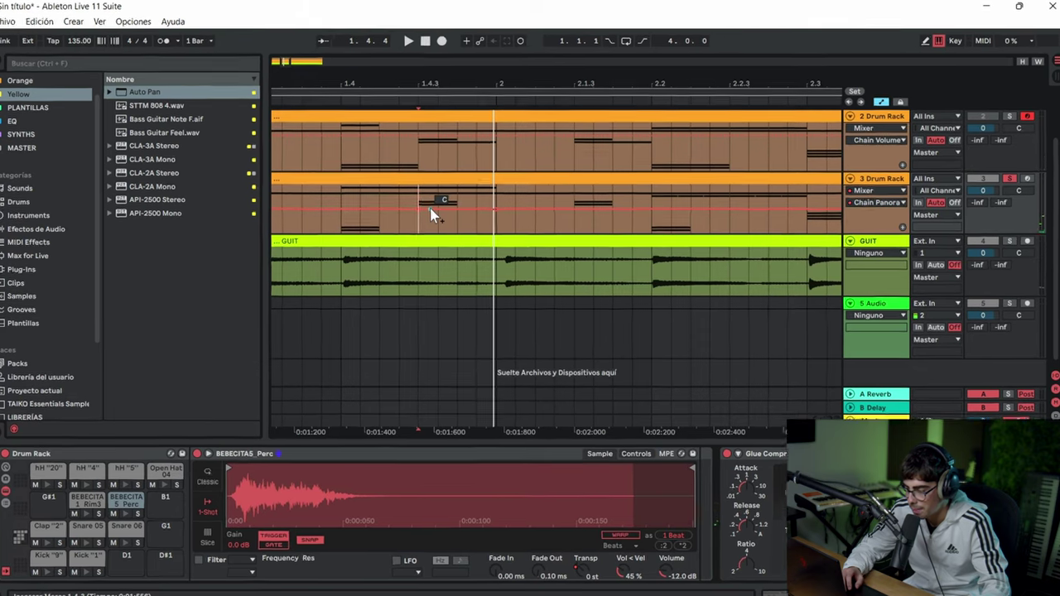
{"action": "left_click_drag", "start_coordinate": [429, 206], "coordinate": [427, 201]}
{"action": "mouse_move", "coordinate": [272, 286]}
{"action": "left_mouse_down"}
{"action": "mouse_move", "coordinate": [273, 274]}
{"action": "mouse_move", "coordinate": [280, 291]}
{"action": "left_mouse_up"}
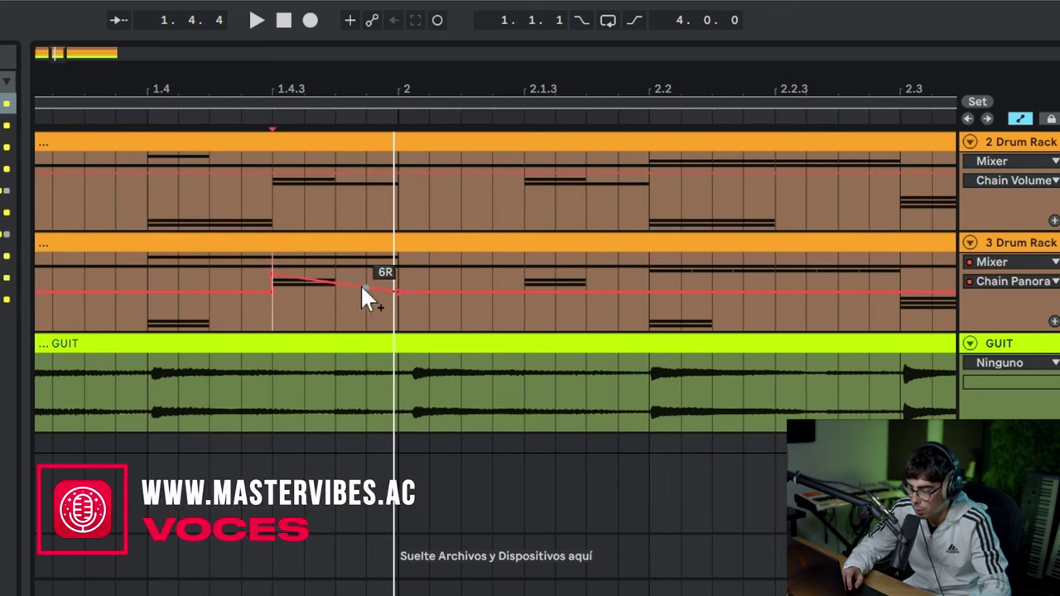
- Add pan automation that jumps to the left at 2.1.3 and ramps back to centre at 2.2
{"action": "left_click", "coordinate": [521, 294]}
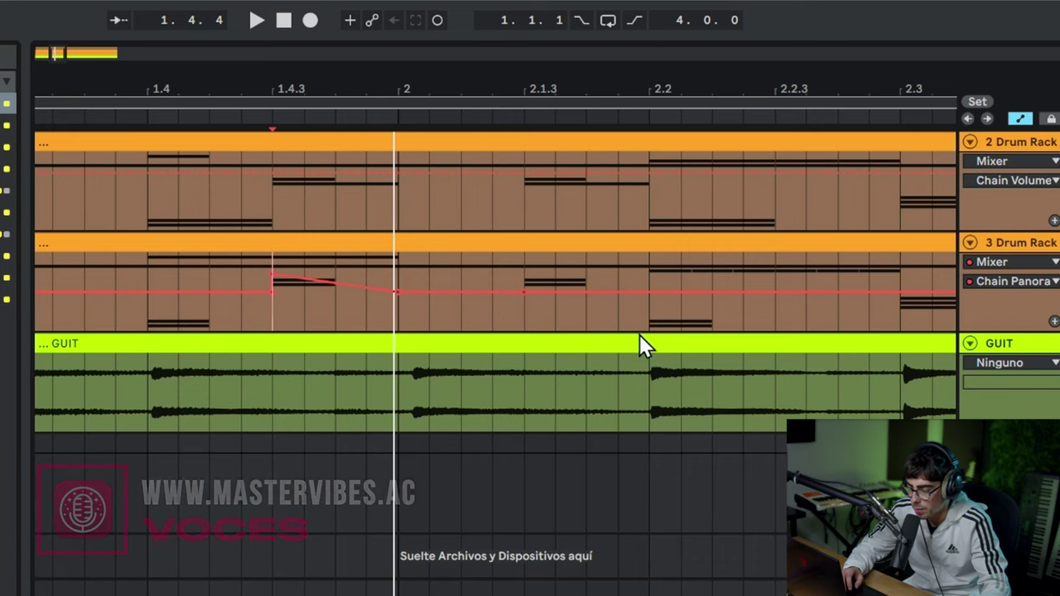
{"action": "left_click", "coordinate": [654, 294]}
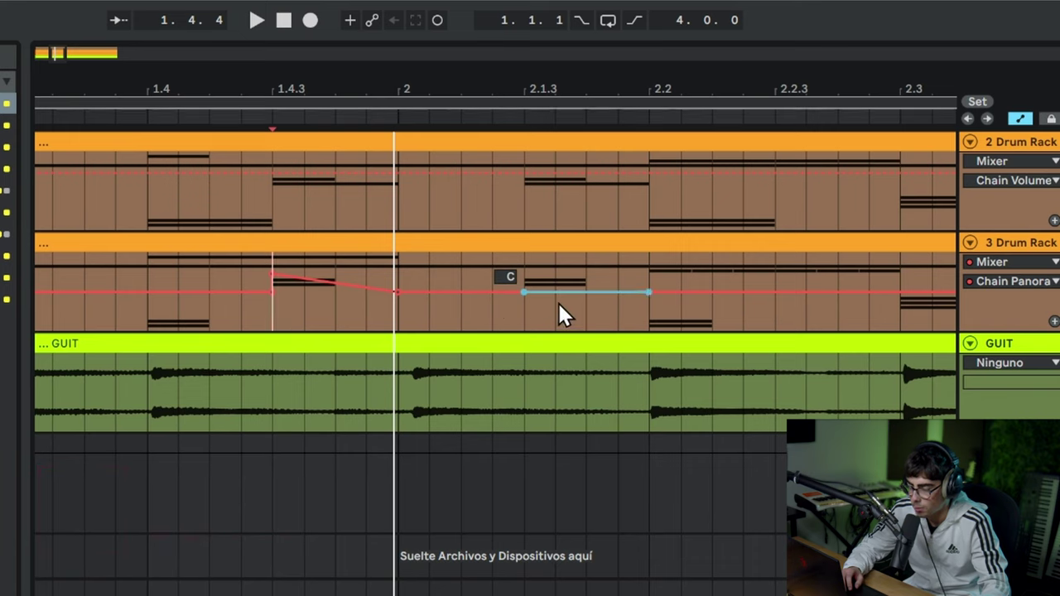
{"action": "left_click_drag", "start_coordinate": [523, 292], "coordinate": [523, 309]}
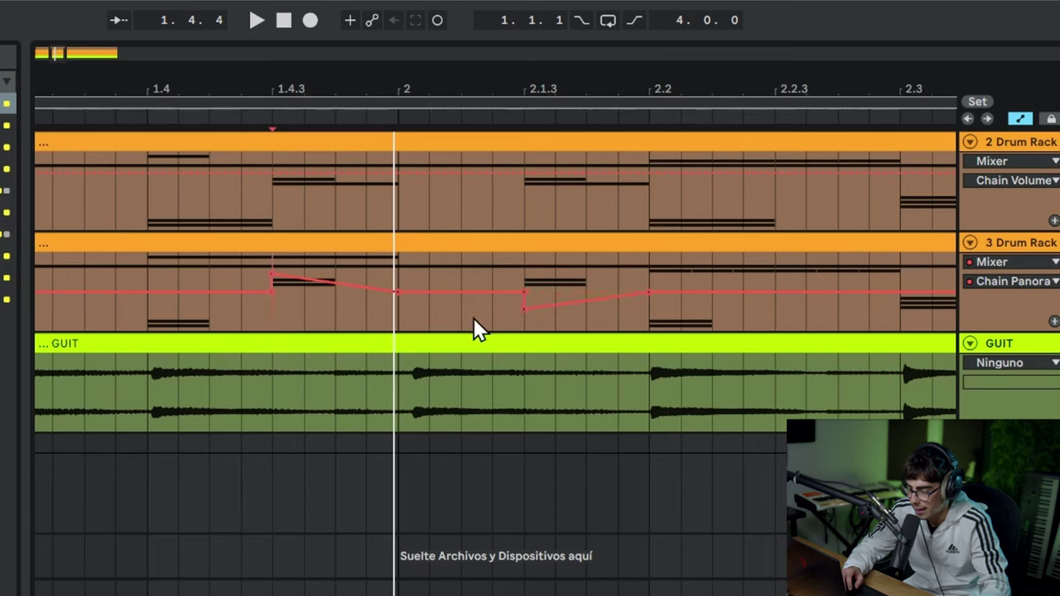
- Examine the repeated pan moves in the second half of the loop by selecting 3.4.3 to 4.2
{"action": "left_click_drag", "start_coordinate": [56, 52], "coordinate": [118, 29]}
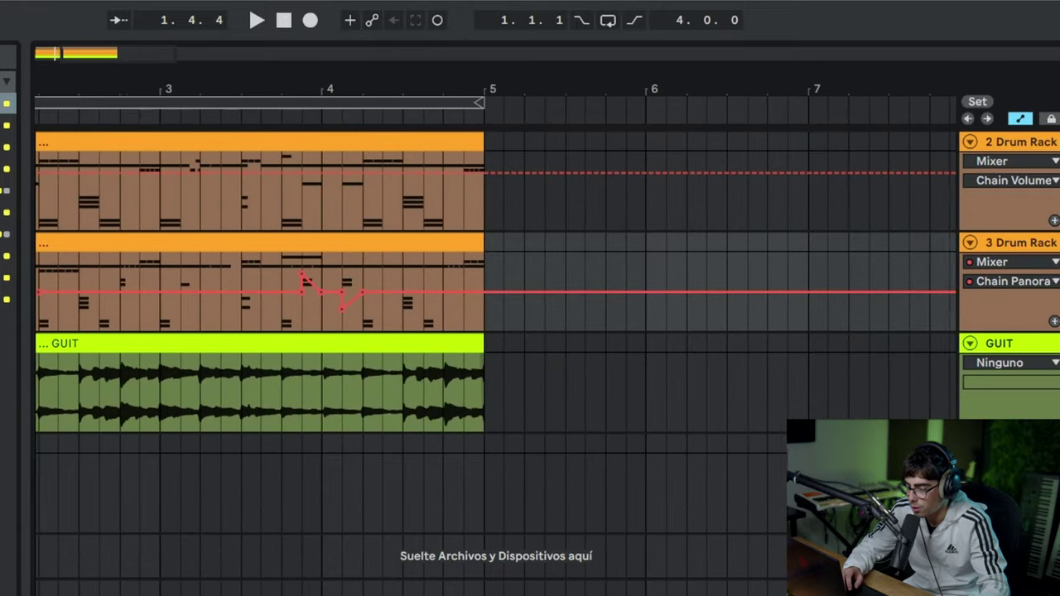
{"action": "left_click_drag", "start_coordinate": [302, 324], "coordinate": [363, 321]}
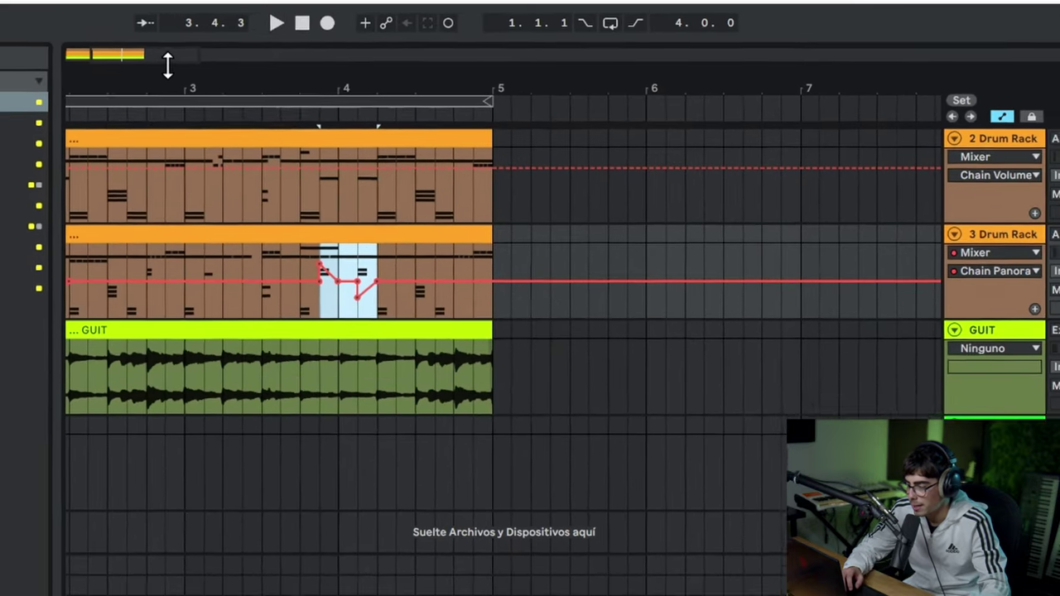
{"action": "left_click_drag", "start_coordinate": [108, 53], "coordinate": [79, 29]}
- Solo the BEBECITA1_Rim3 chain in the mixer and show its pan automation in the arrangement
{"action": "left_click", "coordinate": [1054, 76]}
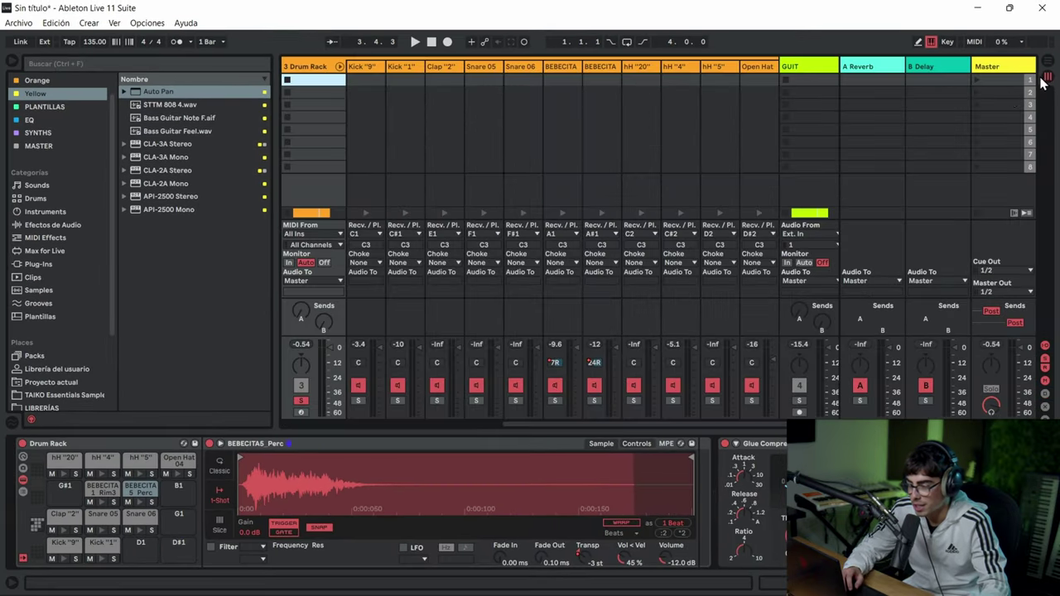
{"action": "left_click", "coordinate": [560, 71]}
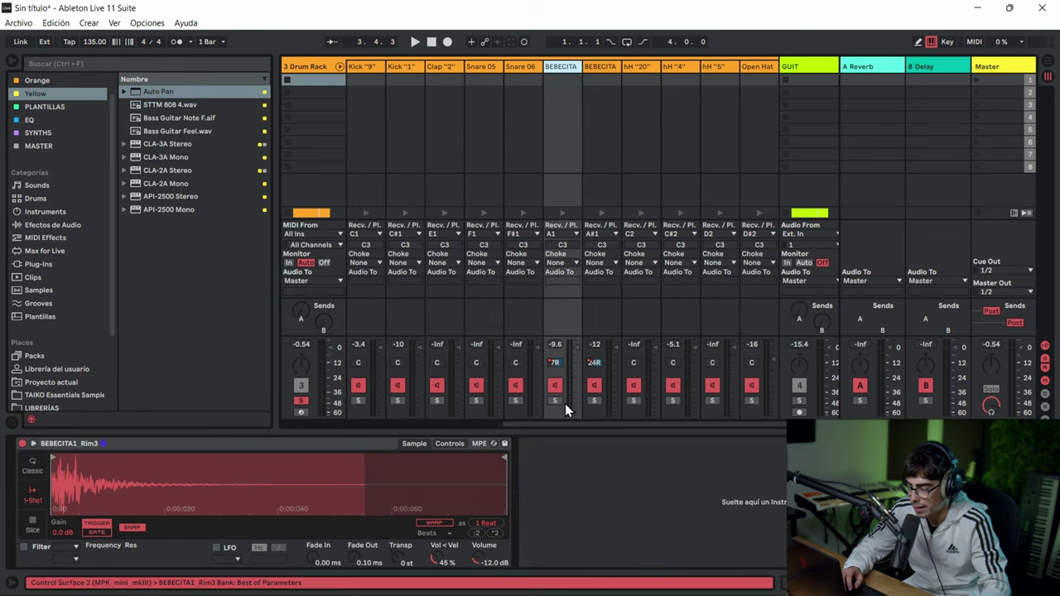
{"action": "left_click", "coordinate": [556, 401]}
{"action": "right_click", "coordinate": [554, 362]}
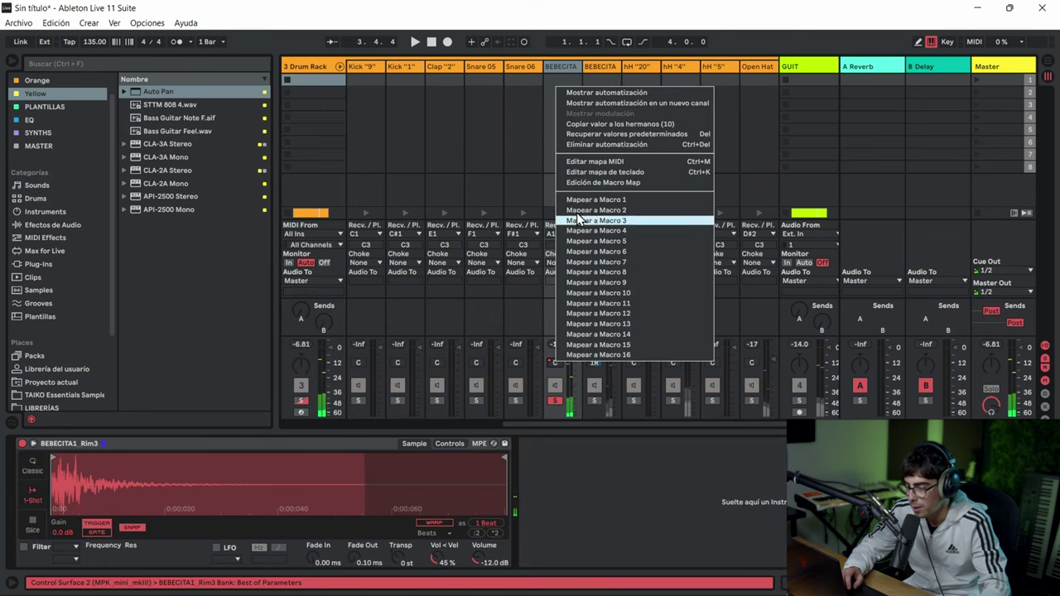
{"action": "left_click", "coordinate": [602, 102]}
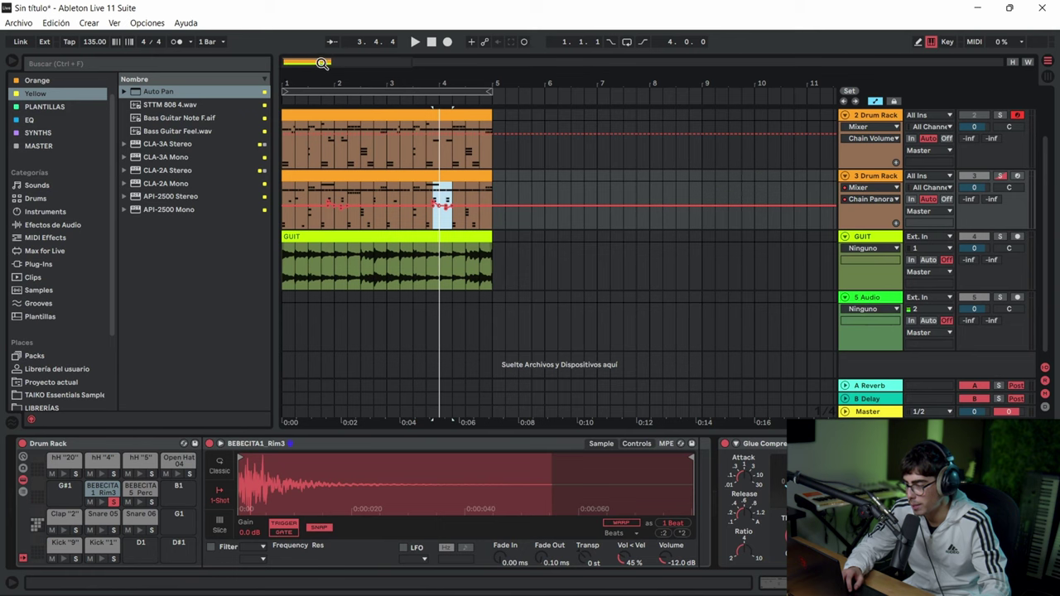
- Inspect the BEBECITA1_Rim3 pan moves around bar 2, return to the loop start and play the soloed percussion
{"action": "left_click_drag", "start_coordinate": [307, 62], "coordinate": [354, 210]}
{"action": "left_click_drag", "start_coordinate": [439, 206], "coordinate": [419, 205]}
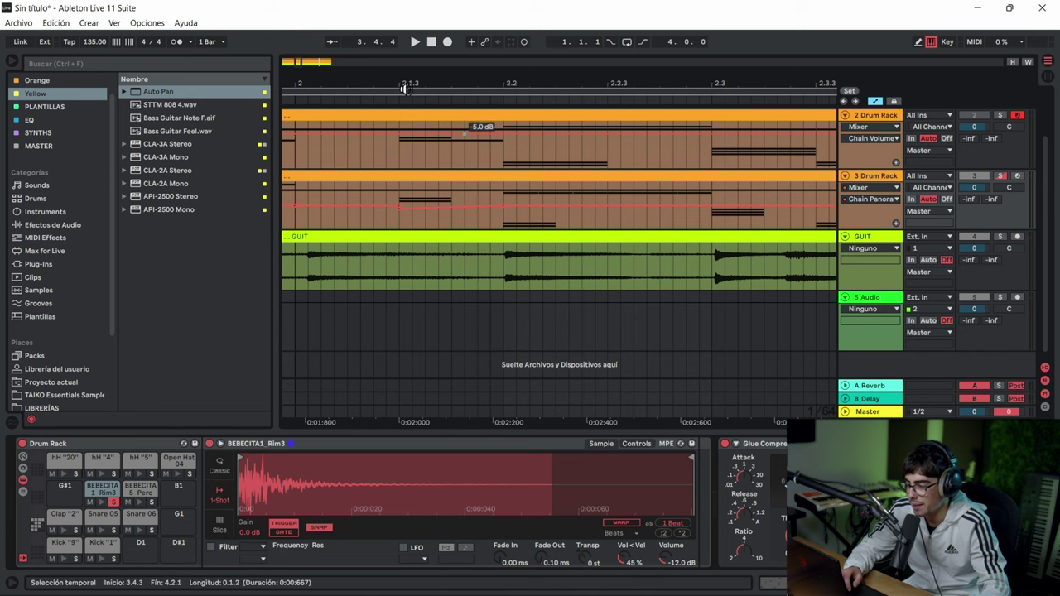
{"action": "left_click_drag", "start_coordinate": [403, 87], "coordinate": [429, 45]}
{"action": "left_click", "coordinate": [432, 42]}
{"action": "left_click", "coordinate": [1002, 176]}
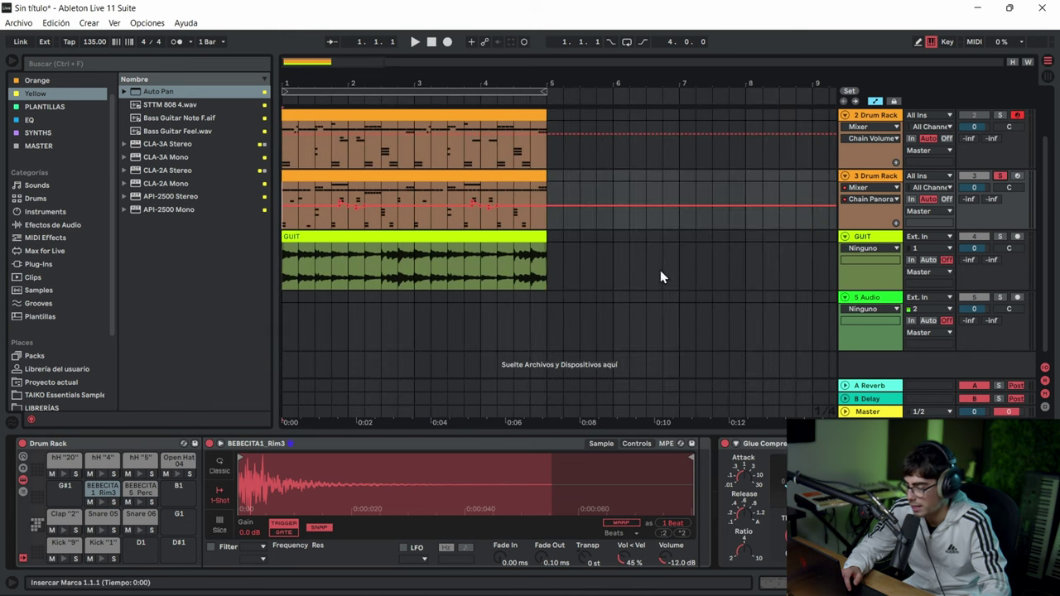
{"action": "left_click", "coordinate": [114, 502]}
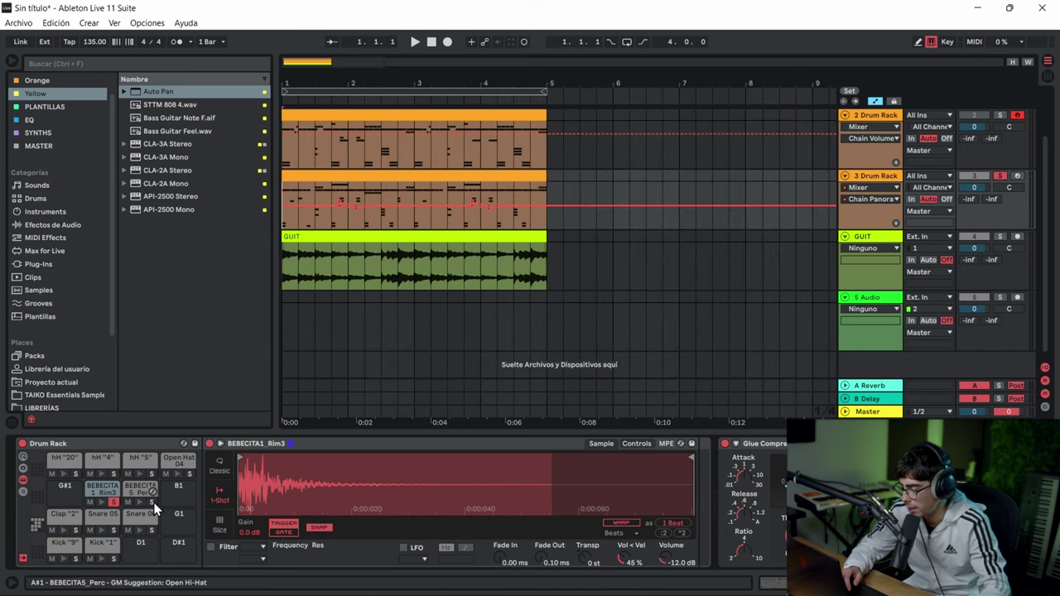
{"action": "key", "text": "space"}
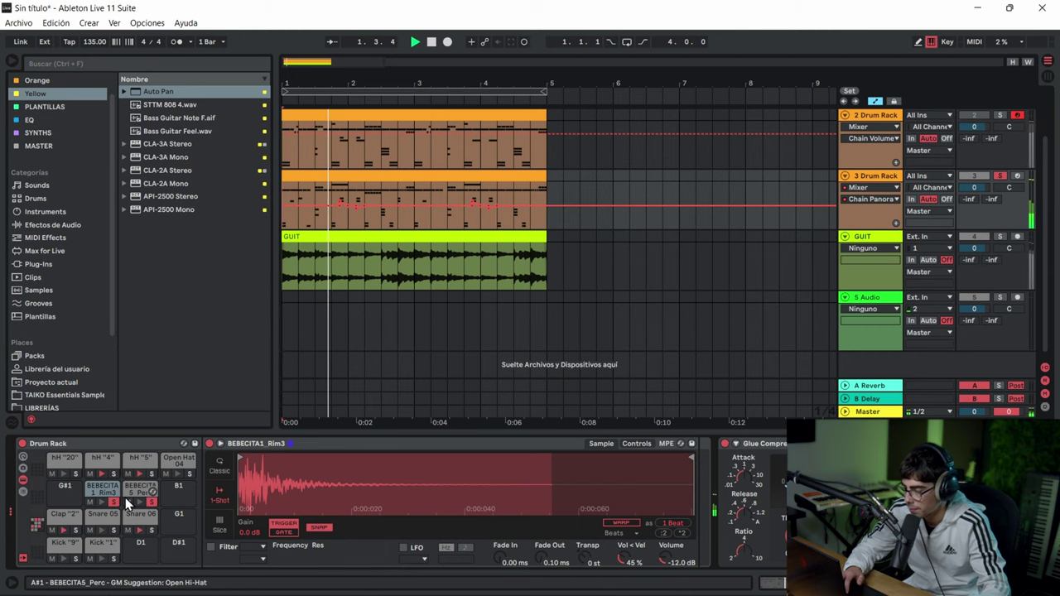
{"action": "key", "text": "space"}
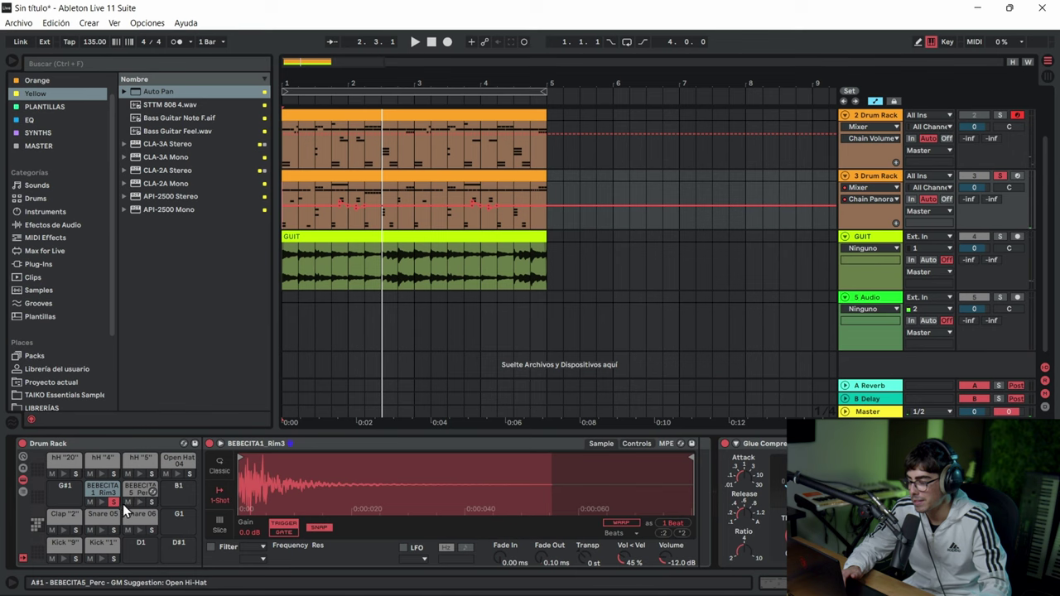
- Unsolo the BEBECITA1_Rim3 chain and show the Transpose automation of the BEBECITA5_Perc chain in the arrangement
{"action": "left_click", "coordinate": [114, 502]}
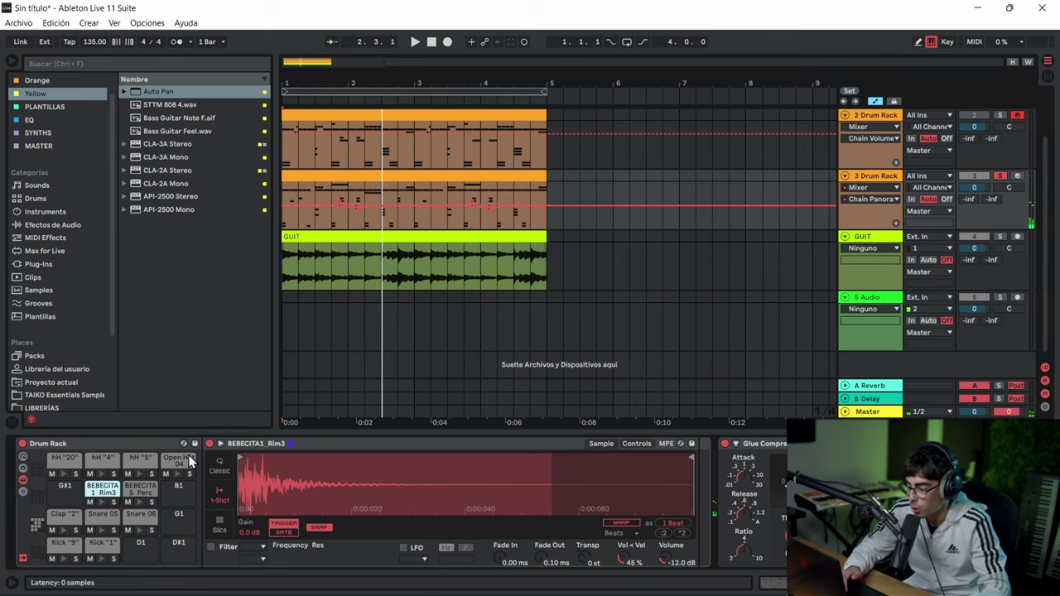
{"action": "left_click", "coordinate": [158, 490]}
{"action": "right_click", "coordinate": [591, 564]}
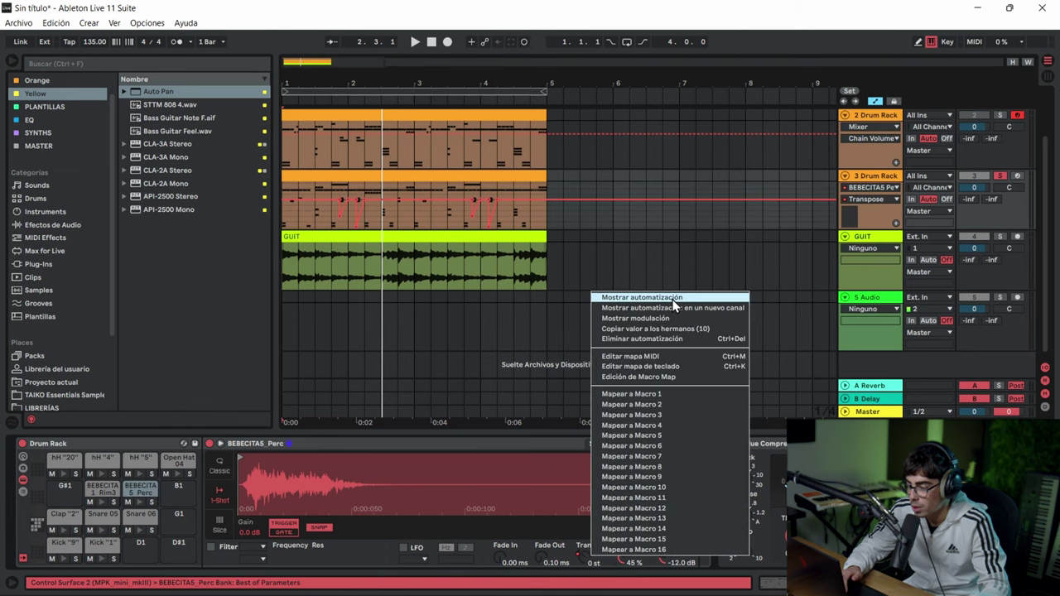
{"action": "left_click", "coordinate": [667, 298]}
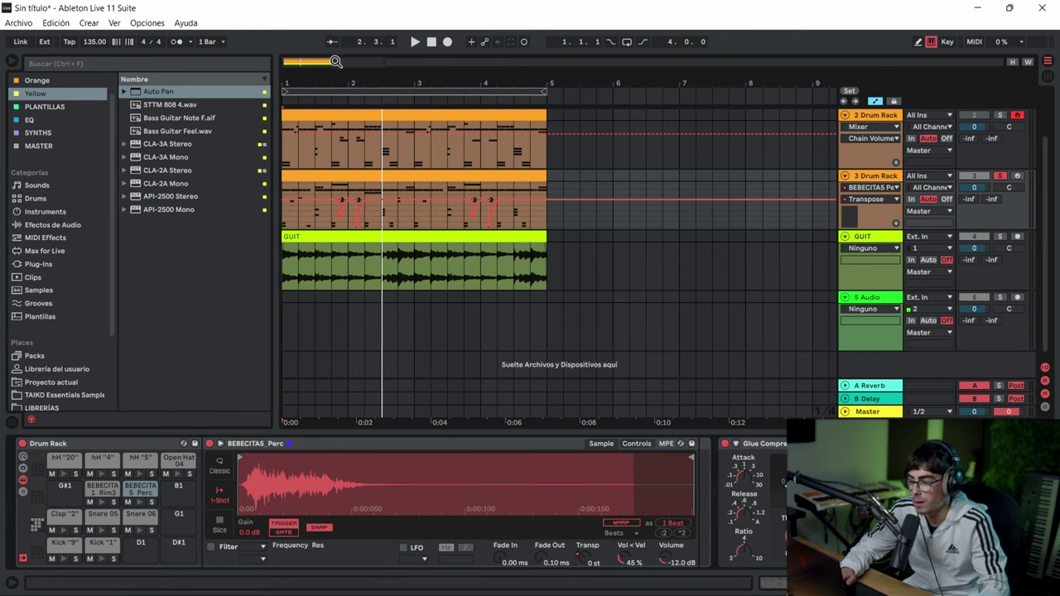
{"action": "left_click_drag", "start_coordinate": [335, 62], "coordinate": [882, 67]}
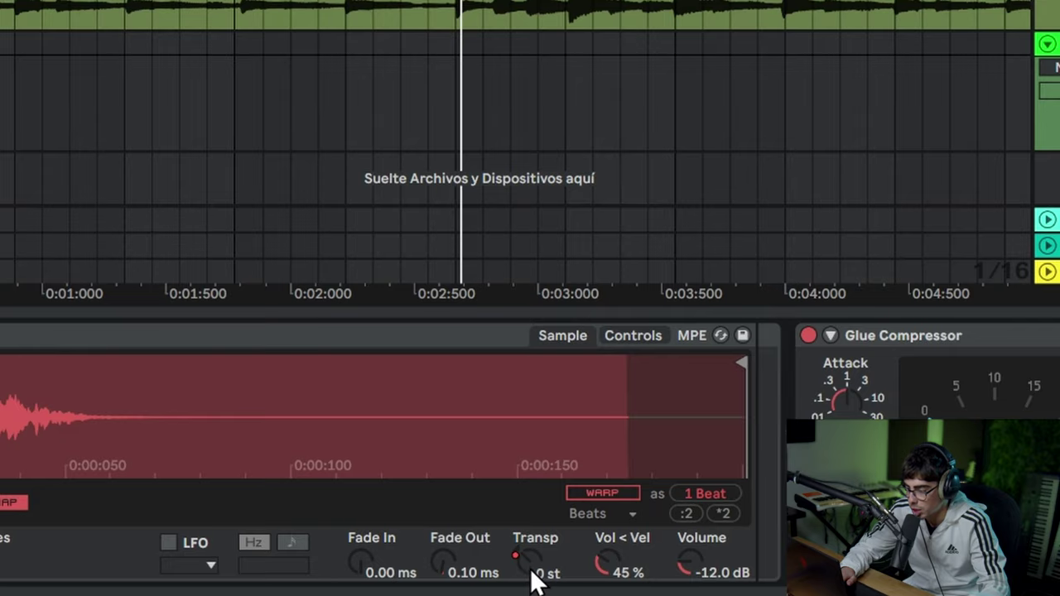
{"action": "right_click", "coordinate": [533, 577]}
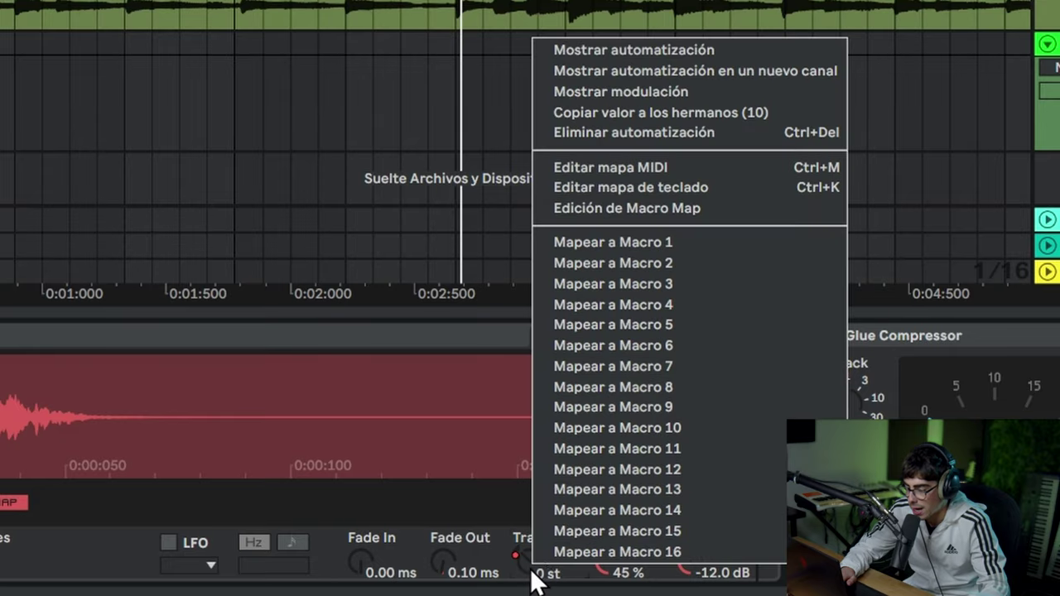
{"action": "left_click", "coordinate": [698, 52]}
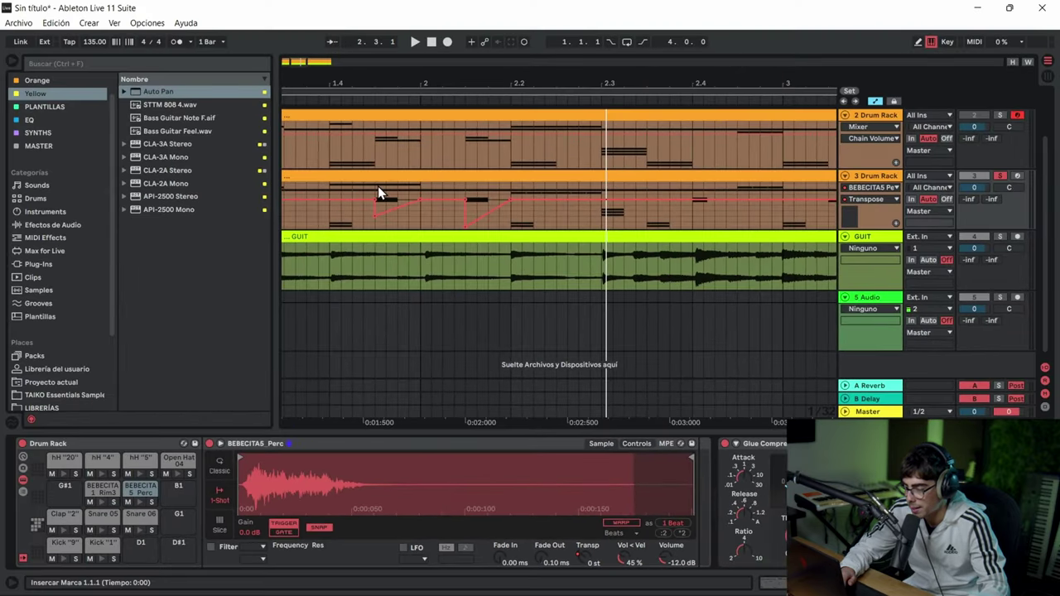
- Audition the pitch ramp from 1.4.3 and solo the BEBECITA5_Perc chain in the Drum Rack
{"action": "left_click", "coordinate": [378, 187]}
{"action": "key", "text": "space"}
{"action": "key", "text": "space"}
{"action": "key", "text": "space"}
{"action": "key", "text": "space"}
{"action": "key", "text": "space"}
{"action": "key", "text": "space"}
{"action": "key", "text": "space"}
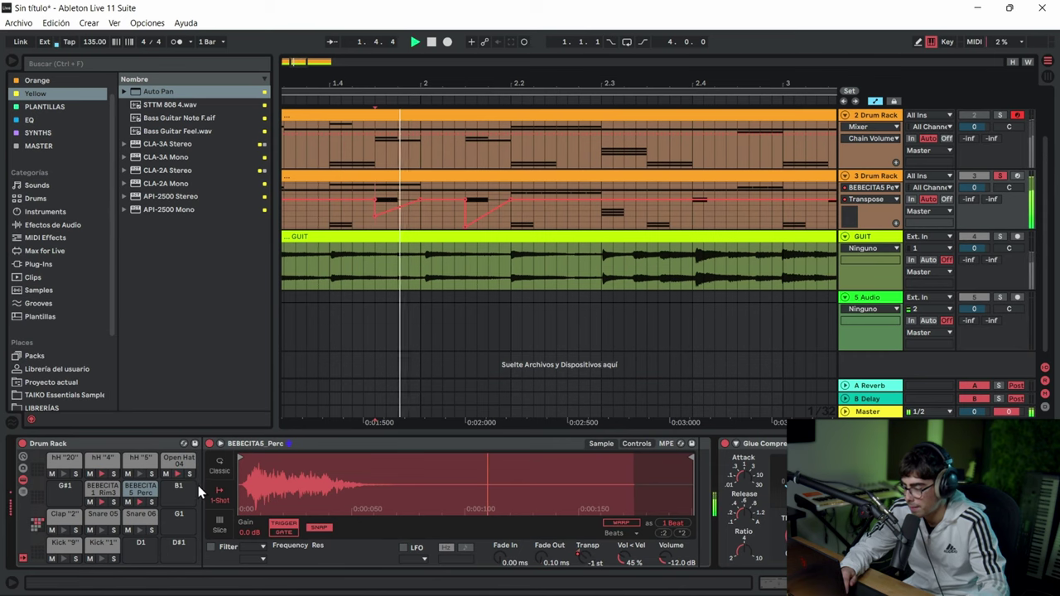
{"action": "key", "text": "space"}
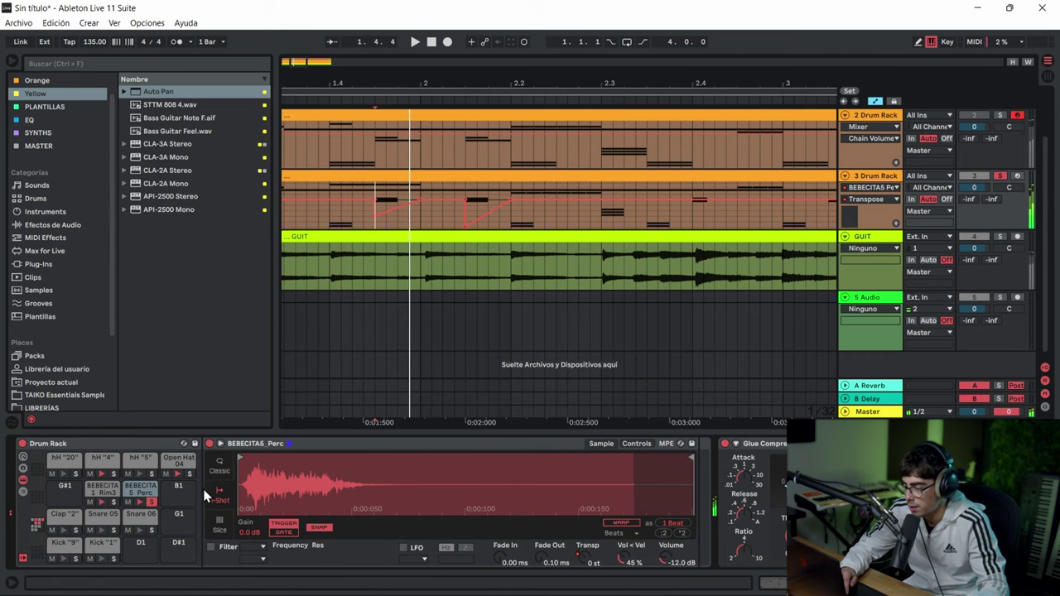
{"action": "left_click", "coordinate": [415, 112]}
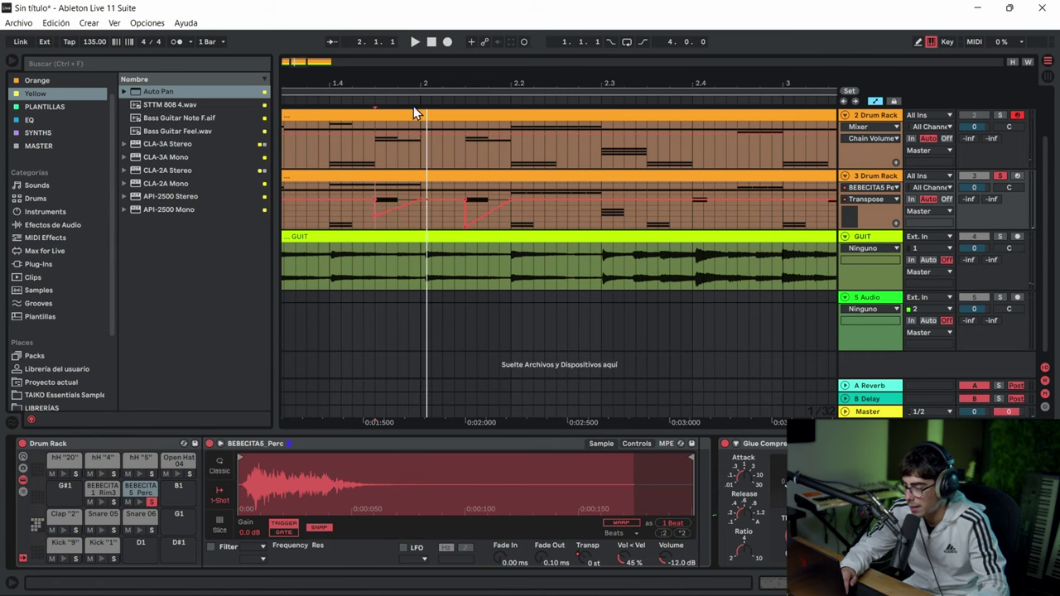
- Play the soloed BEBECITA5_Perc from 2.3.4 to hear the hits that have no pitch change
{"action": "left_click", "coordinate": [686, 218]}
{"action": "key", "text": "space"}
{"action": "key", "text": "space"}
{"action": "key", "text": "space"}
{"action": "key", "text": "space"}
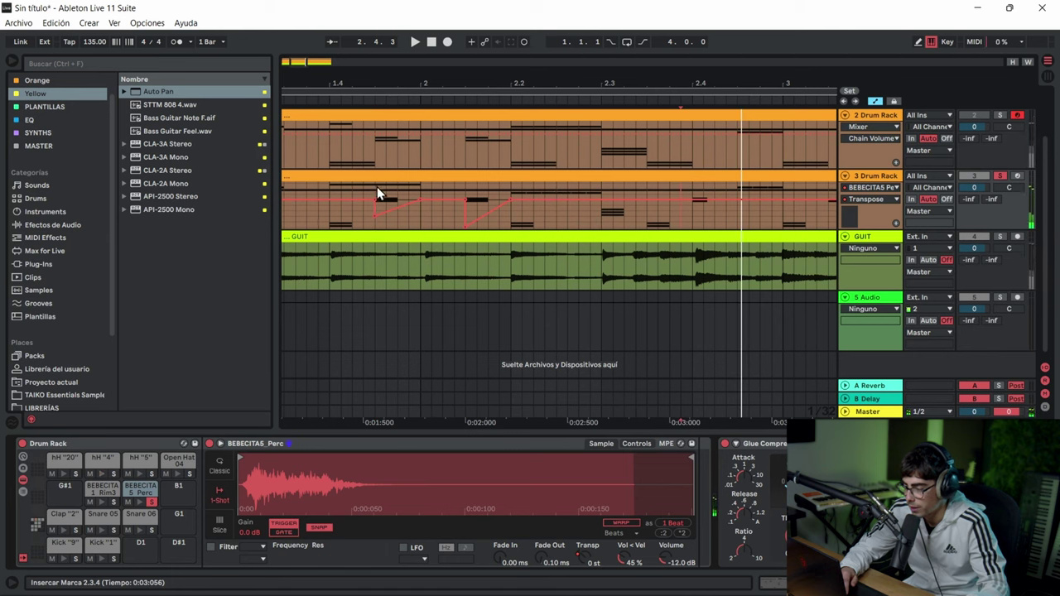
- Replay the BEBECITA5_Perc pitch ramp from 1.4.3 and check the transpose value at its starting point
{"action": "left_click", "coordinate": [377, 186]}
{"action": "key", "text": "space"}
{"action": "key", "text": "space"}
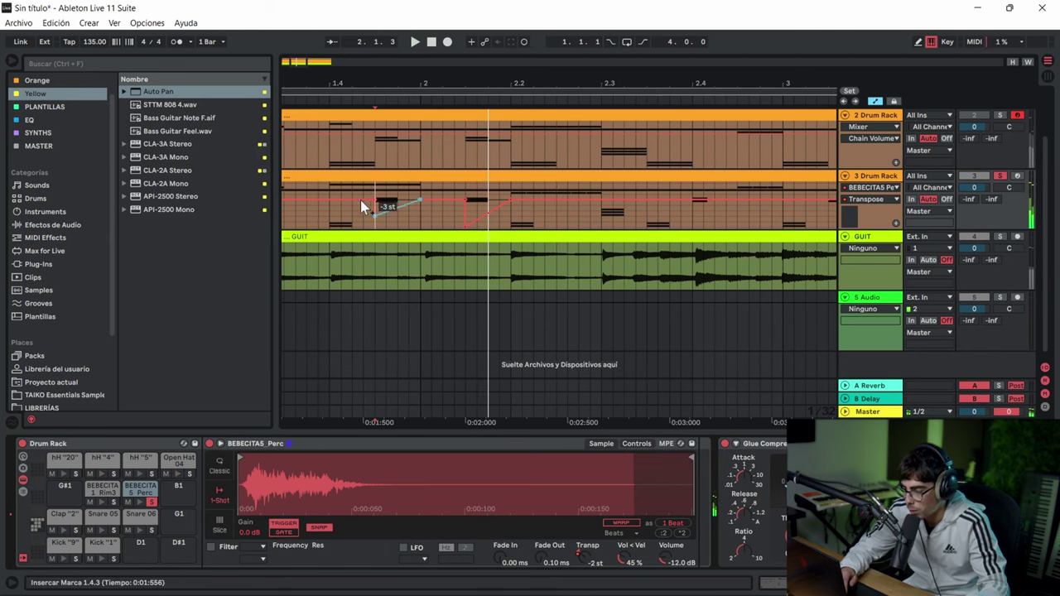
{"action": "mouse_move", "coordinate": [375, 216]}
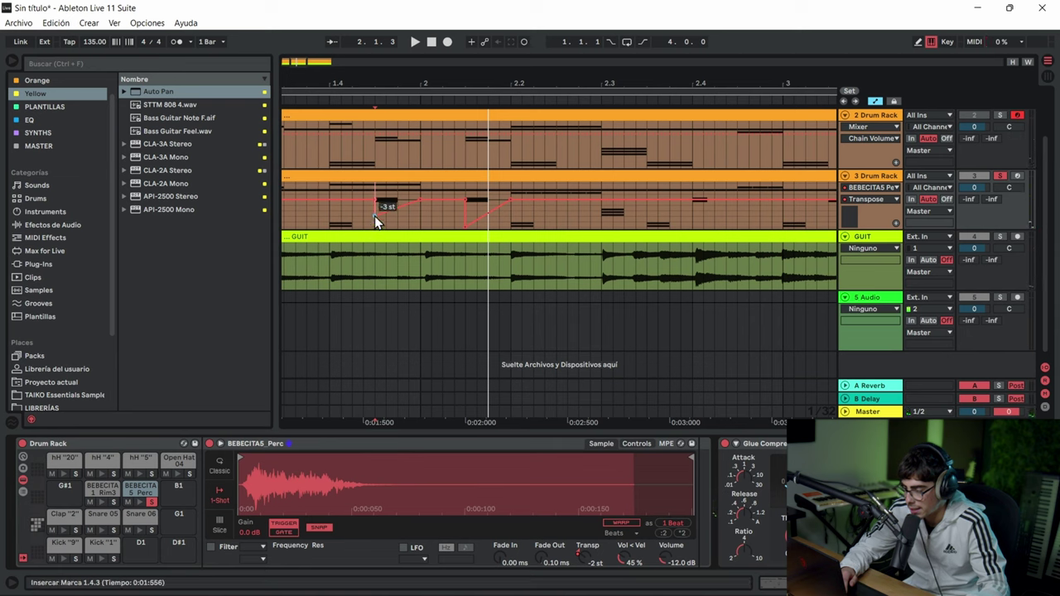
{"action": "key", "text": "space"}
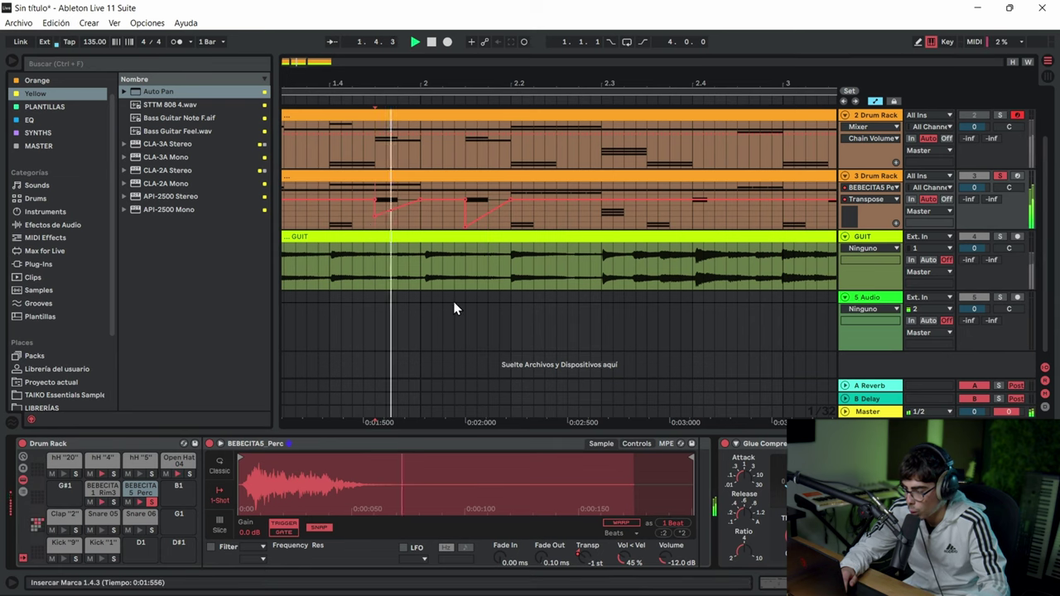
{"action": "key", "text": "space"}
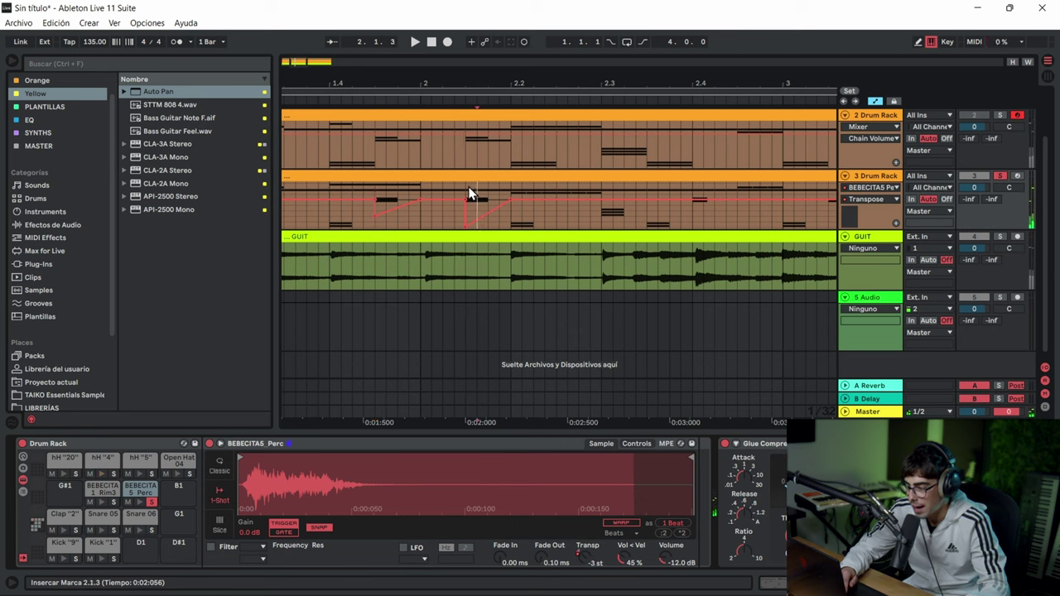
- Play the second BEBECITA5_Perc pitch ramp from 2.1.3 and compare it with the plain hits near 2.4
{"action": "left_click", "coordinate": [465, 194]}
{"action": "key", "text": "space"}
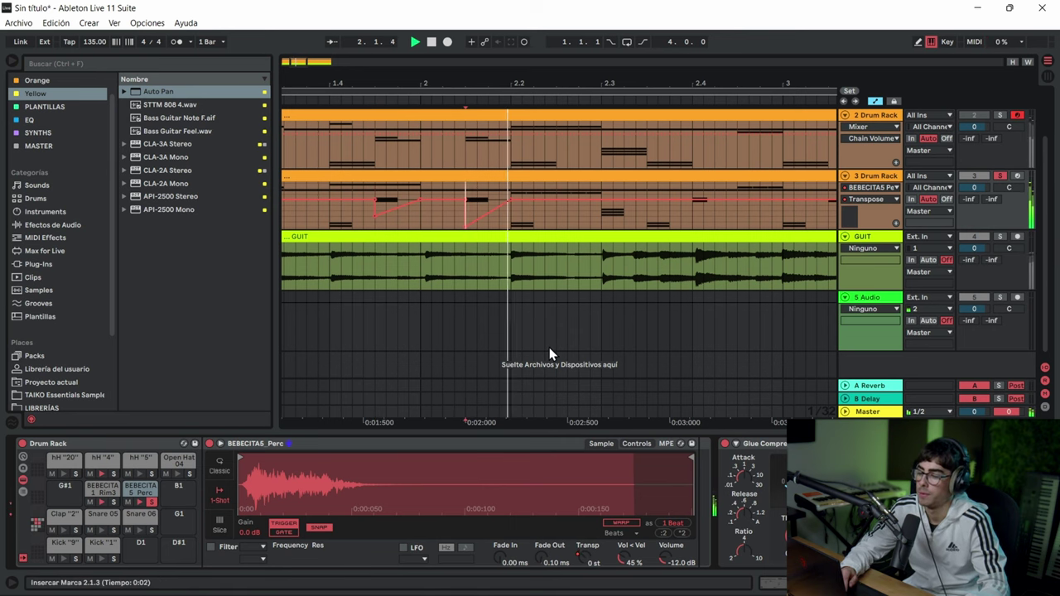
{"action": "left_click", "coordinate": [693, 214]}
- Examine the repeated pitch ramps around bar 4, select the 3 Drum Rack clip and hide the automation lanes
{"action": "left_click_drag", "start_coordinate": [304, 65], "coordinate": [325, 66]}
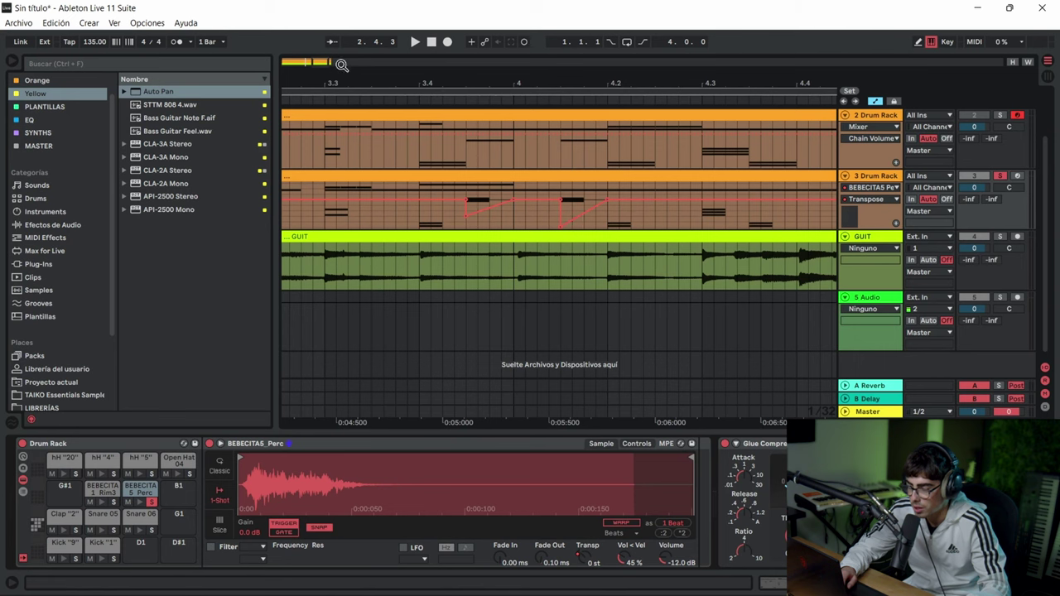
{"action": "left_click_drag", "start_coordinate": [322, 63], "coordinate": [321, 18]}
{"action": "left_click", "coordinate": [369, 177]}
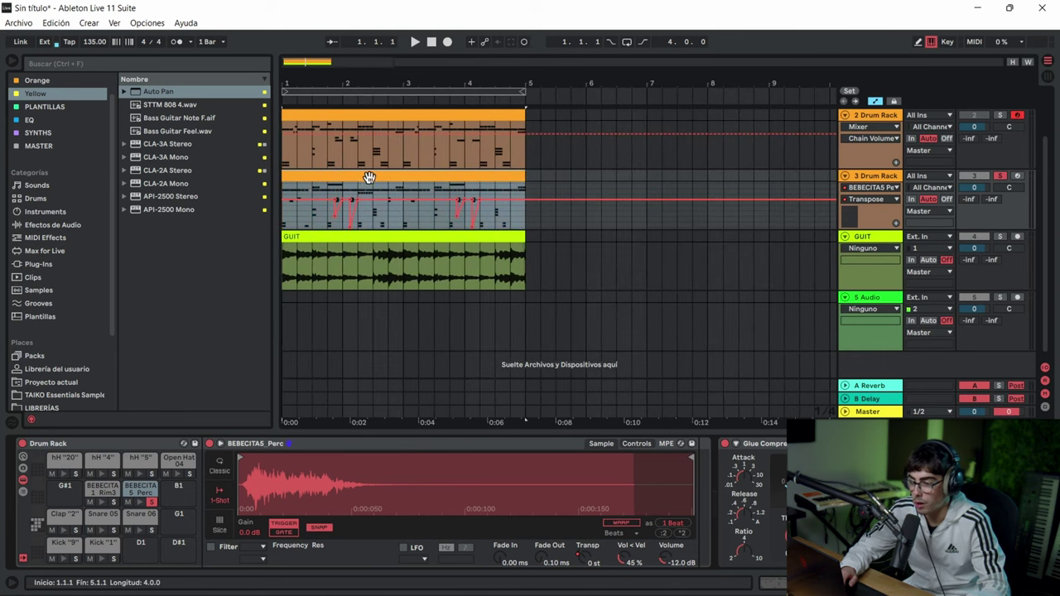
{"action": "left_click", "coordinate": [873, 100]}
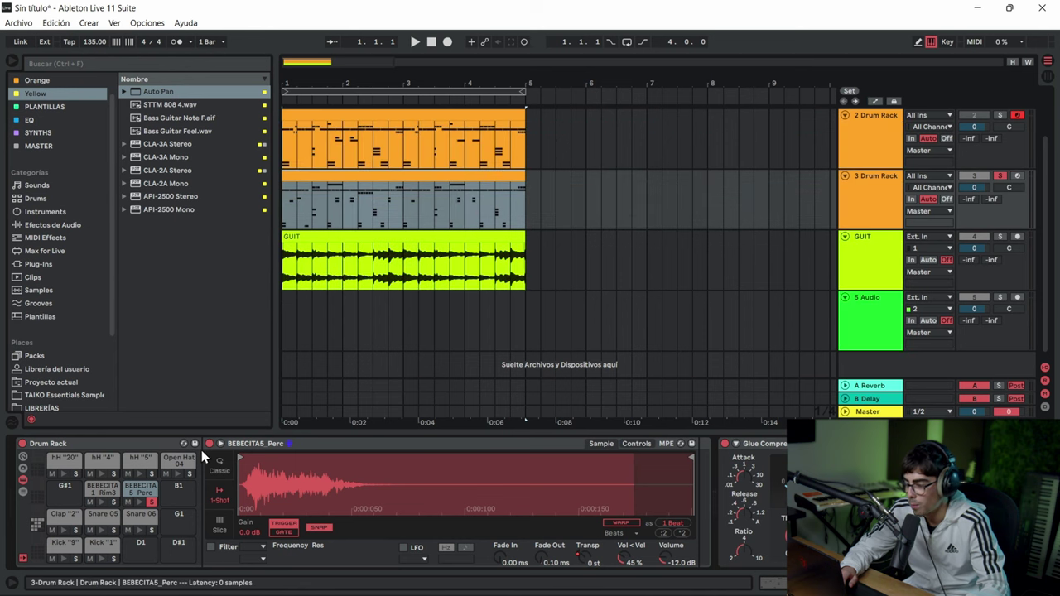
- Show the Transpose automation of the hH "20" hi-hat chain in the arrangement around bar 3
{"action": "left_click", "coordinate": [100, 458]}
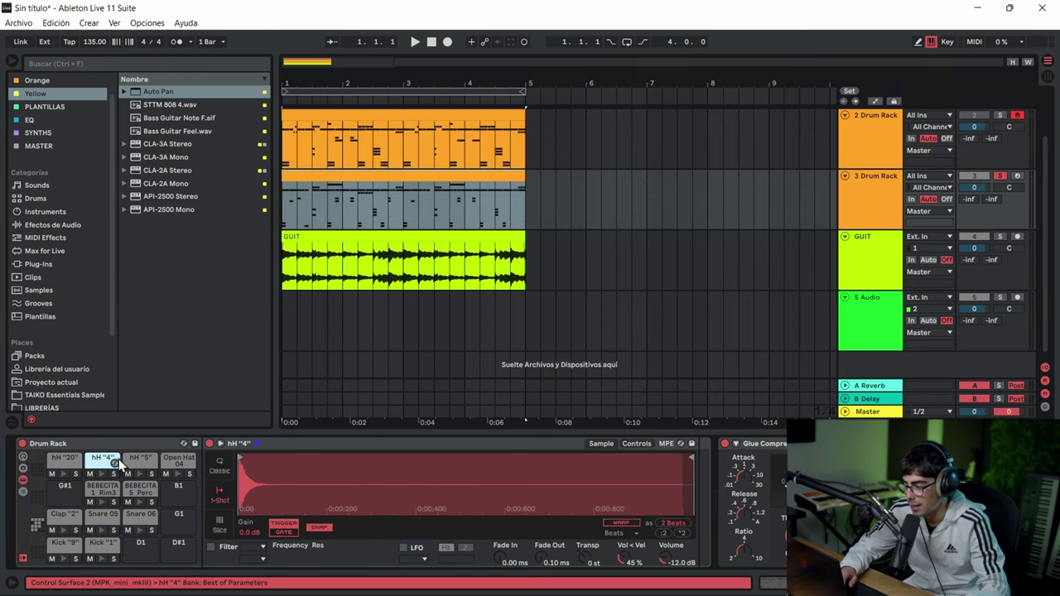
{"action": "left_click", "coordinate": [60, 460]}
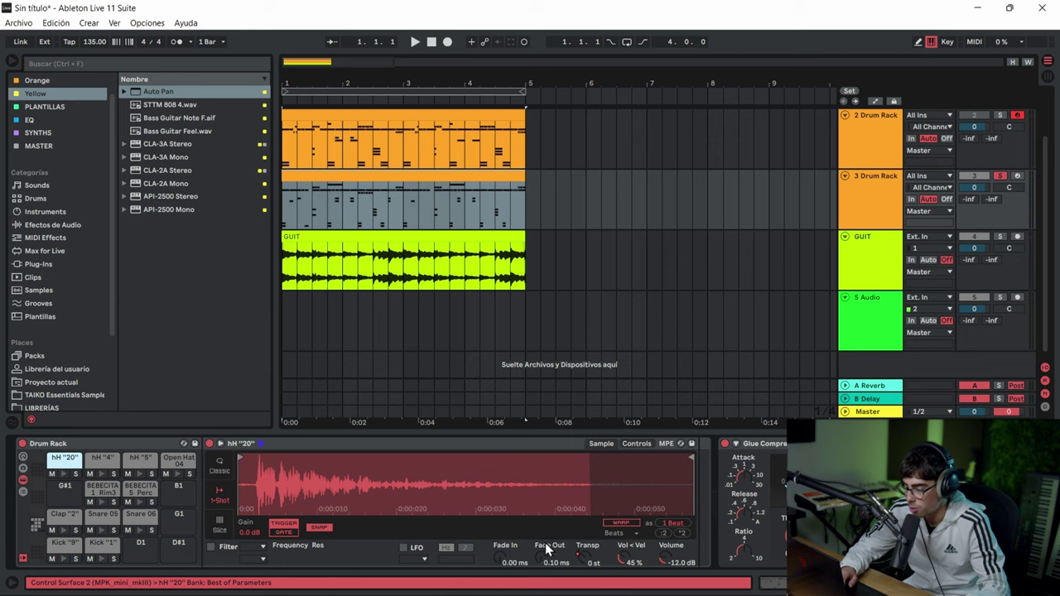
{"action": "right_click", "coordinate": [588, 560]}
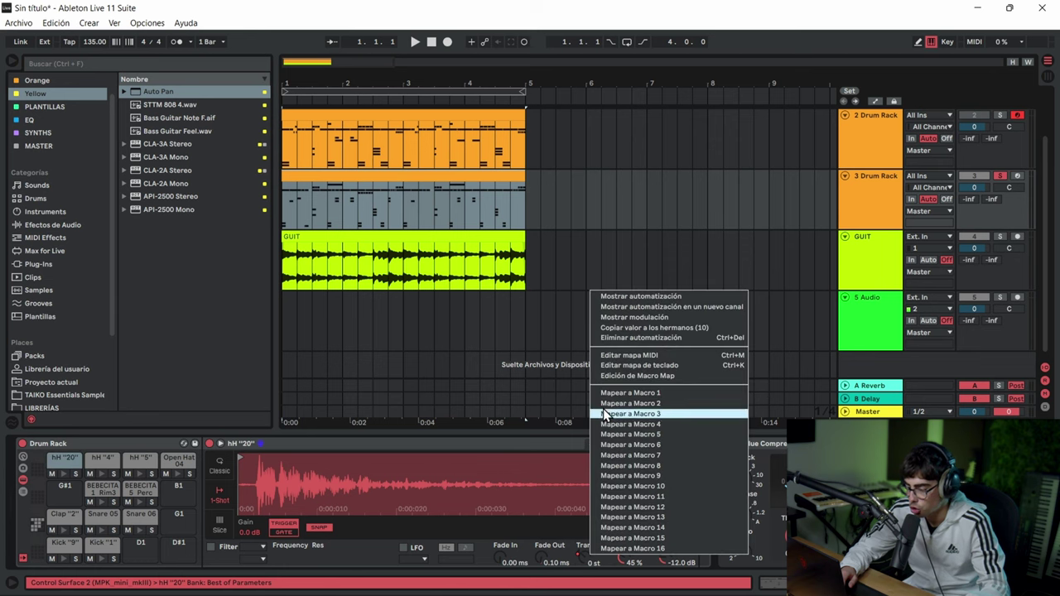
{"action": "left_click", "coordinate": [617, 297]}
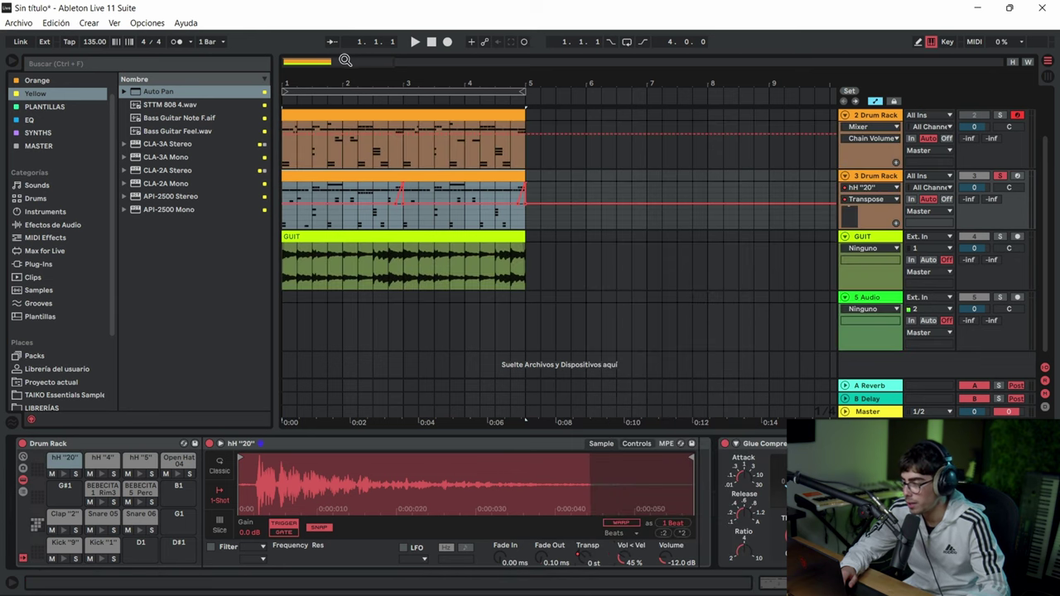
{"action": "left_click_drag", "start_coordinate": [345, 59], "coordinate": [346, 87]}
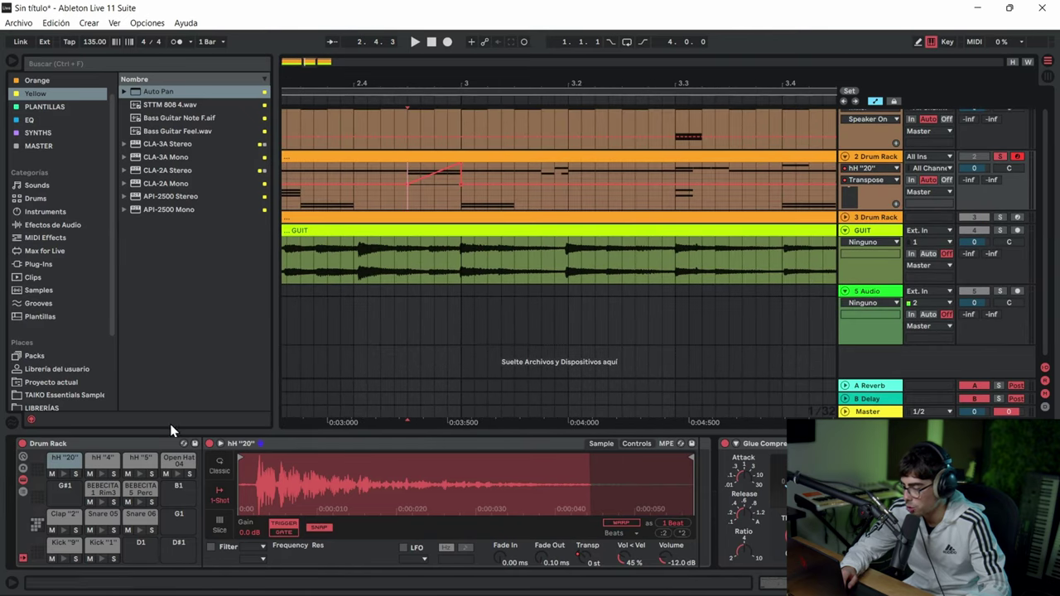
- Solo the hH "20" chain and play its rising transpose ramp from 2.4.3 to bar 3
{"action": "key", "text": "space"}
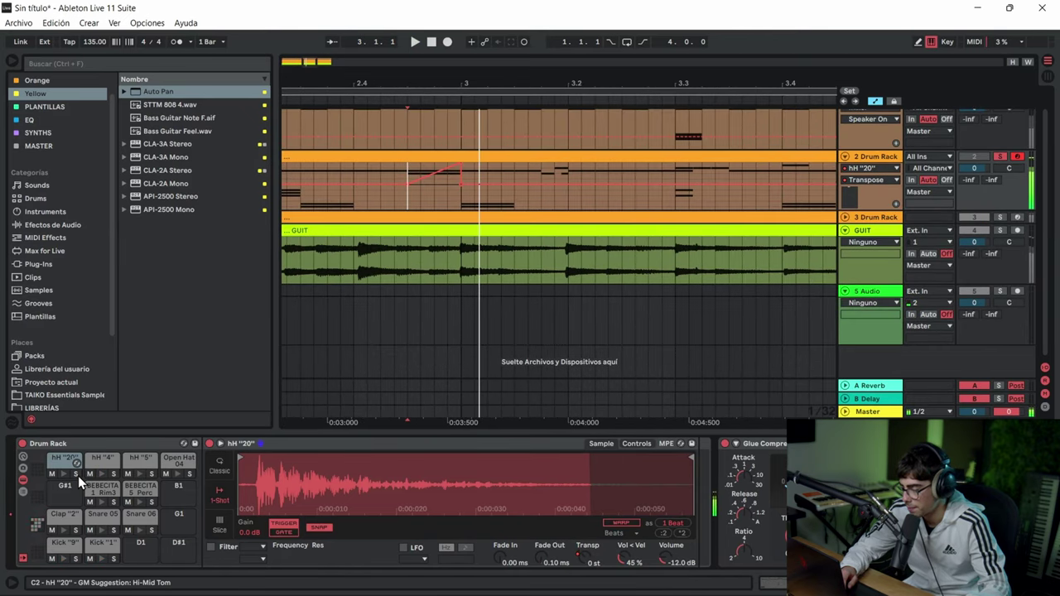
{"action": "left_click", "coordinate": [77, 475]}
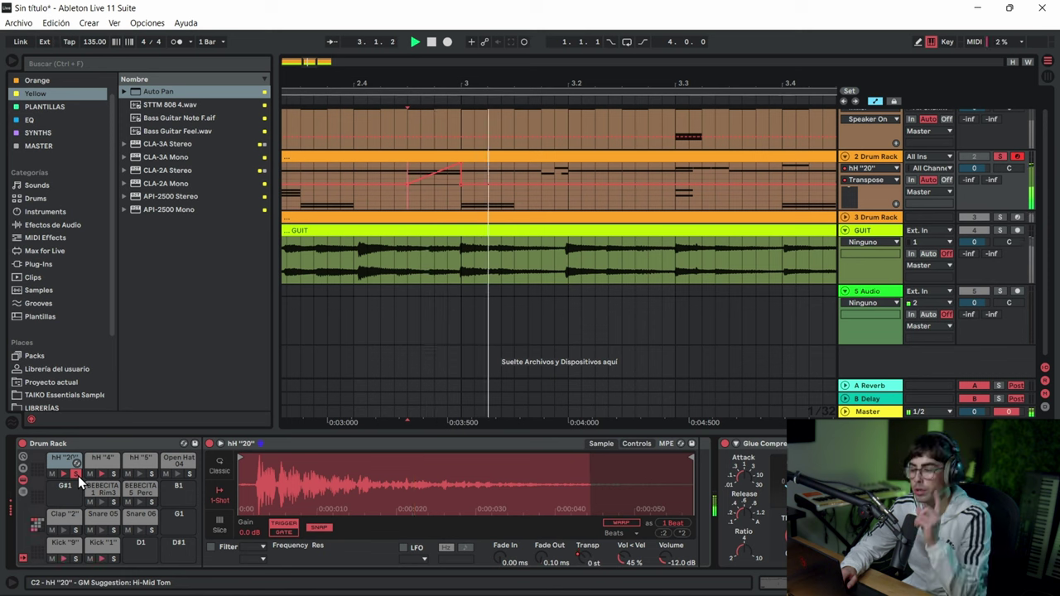
{"action": "key", "text": "space"}
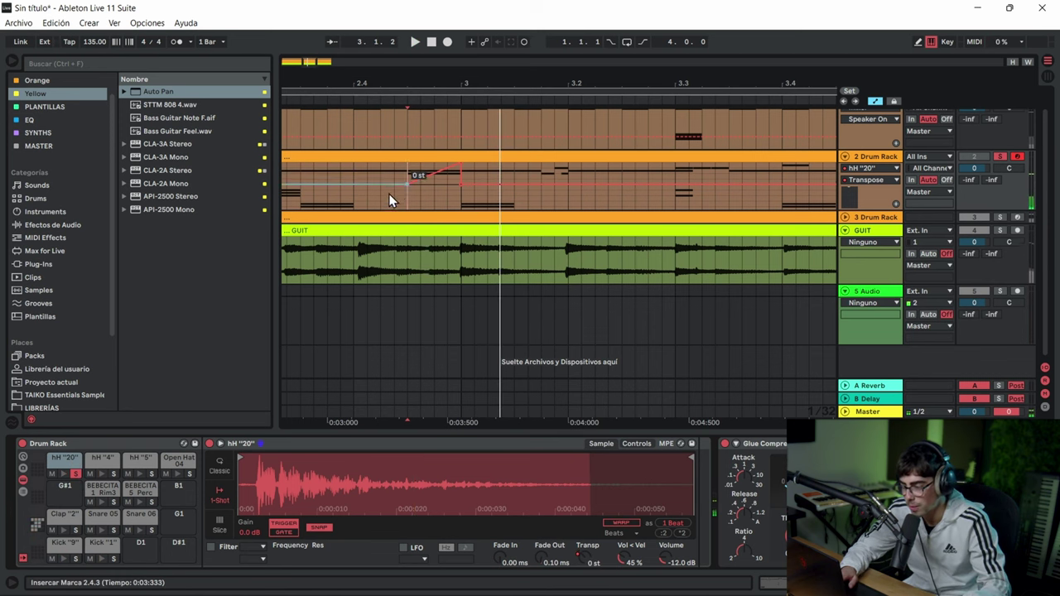
{"action": "left_click_drag", "start_coordinate": [422, 183], "coordinate": [476, 157]}
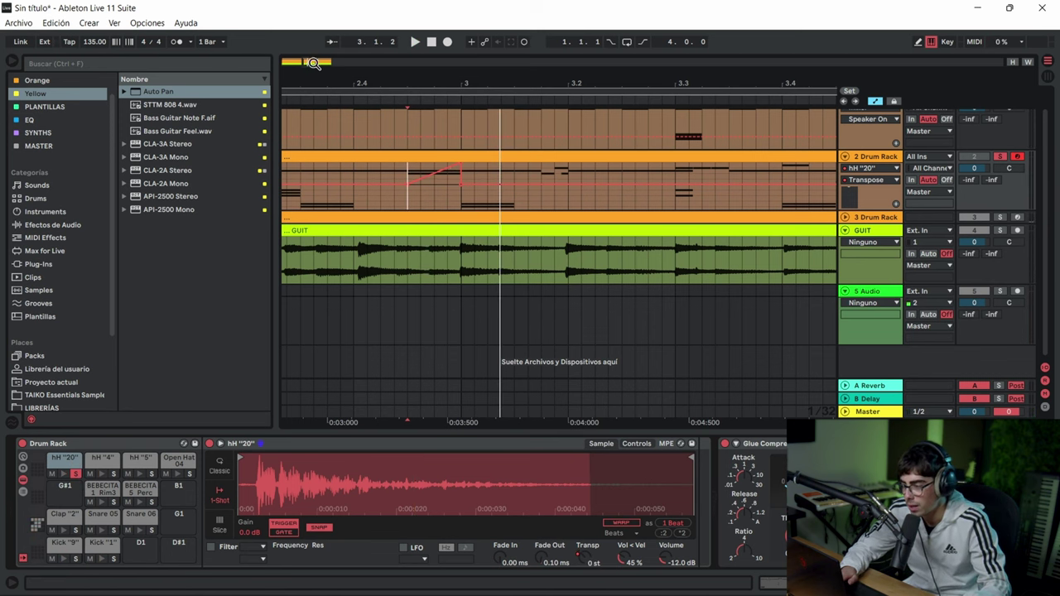
- Play the repeated hH "20" pitch rise at the end of the loop, from 4.4.3 to bar 5
{"action": "mouse_move", "coordinate": [313, 63]}
{"action": "left_mouse_down"}
{"action": "mouse_move", "coordinate": [328, 51]}
{"action": "mouse_move", "coordinate": [324, 66]}
{"action": "left_mouse_up"}
{"action": "left_click", "coordinate": [566, 206]}
{"action": "key", "text": "space"}
{"action": "key", "text": "space"}
- Unsolo the hH "20" chain and show the Transpose automation of the hH "5" chain
{"action": "left_click", "coordinate": [139, 460]}
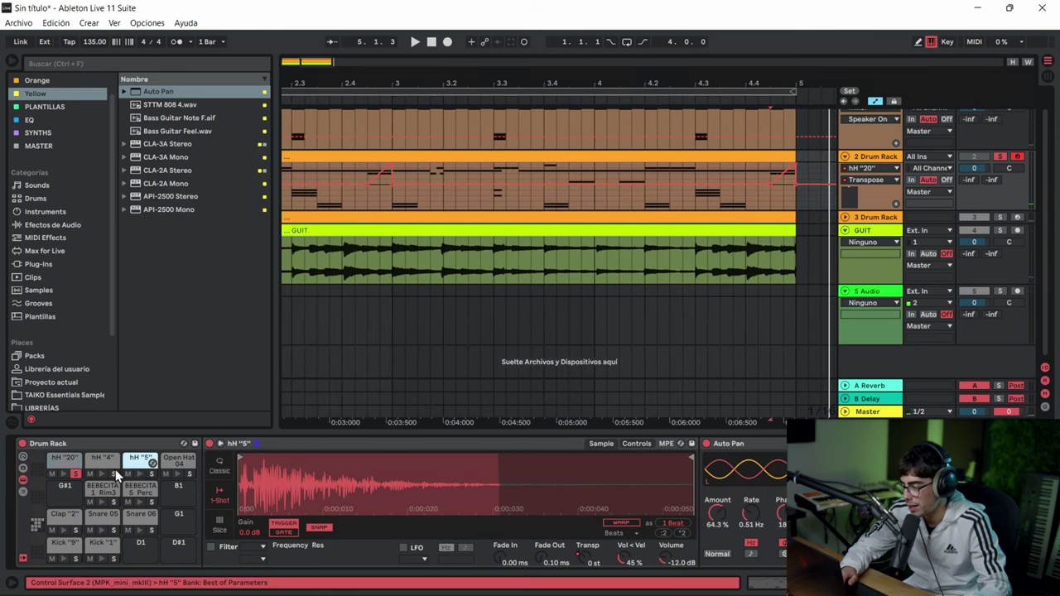
{"action": "right_click", "coordinate": [585, 562]}
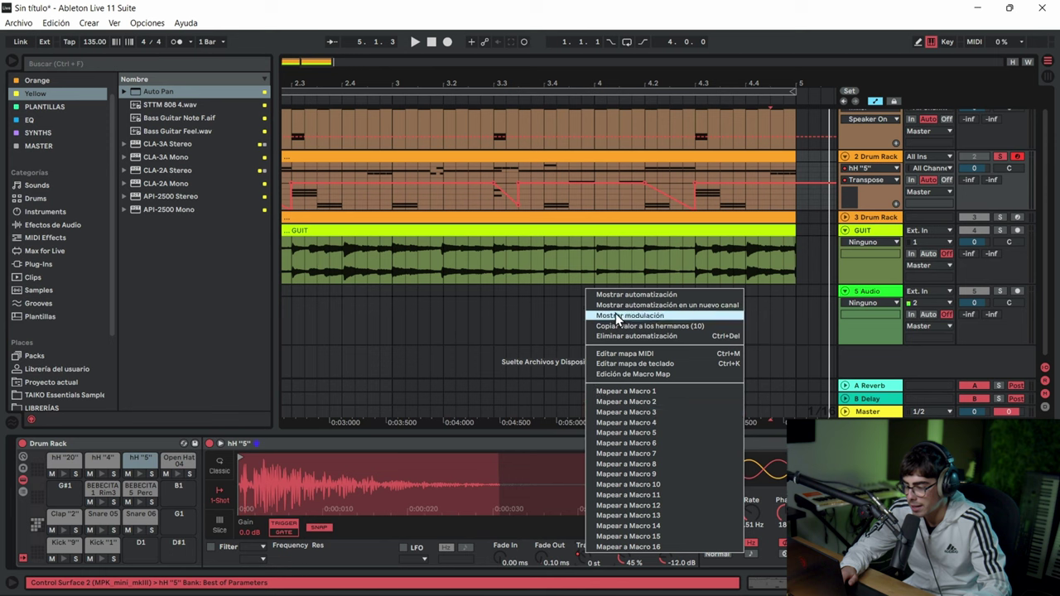
{"action": "left_click", "coordinate": [624, 294]}
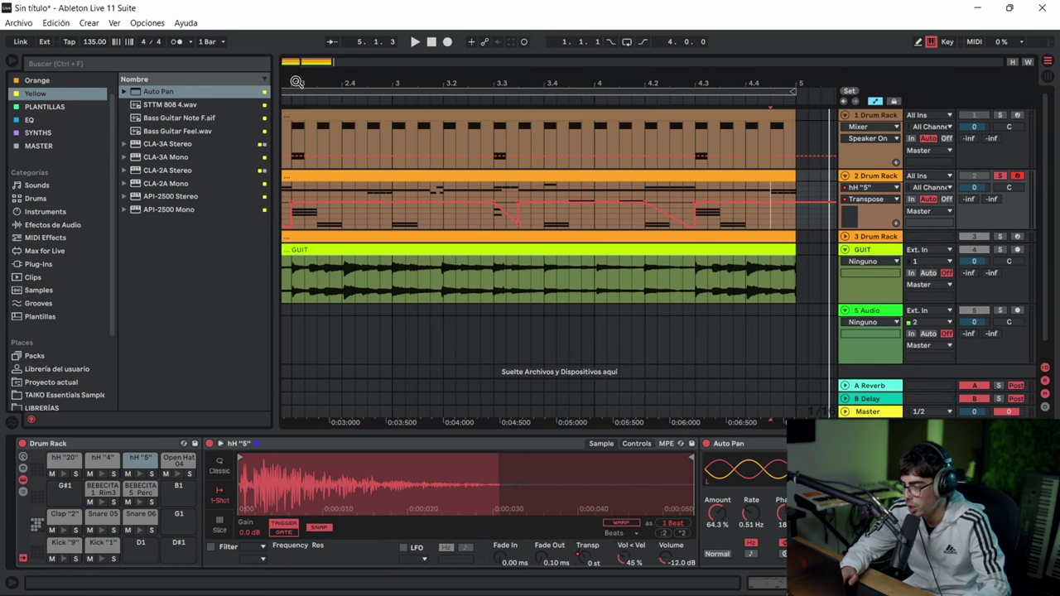
- Solo the hH "5" chain and play its Transpose automation across the whole four-bar loop
{"action": "mouse_move", "coordinate": [313, 62]}
{"action": "left_mouse_down"}
{"action": "mouse_move", "coordinate": [304, 52]}
{"action": "mouse_move", "coordinate": [328, 71]}
{"action": "left_mouse_up"}
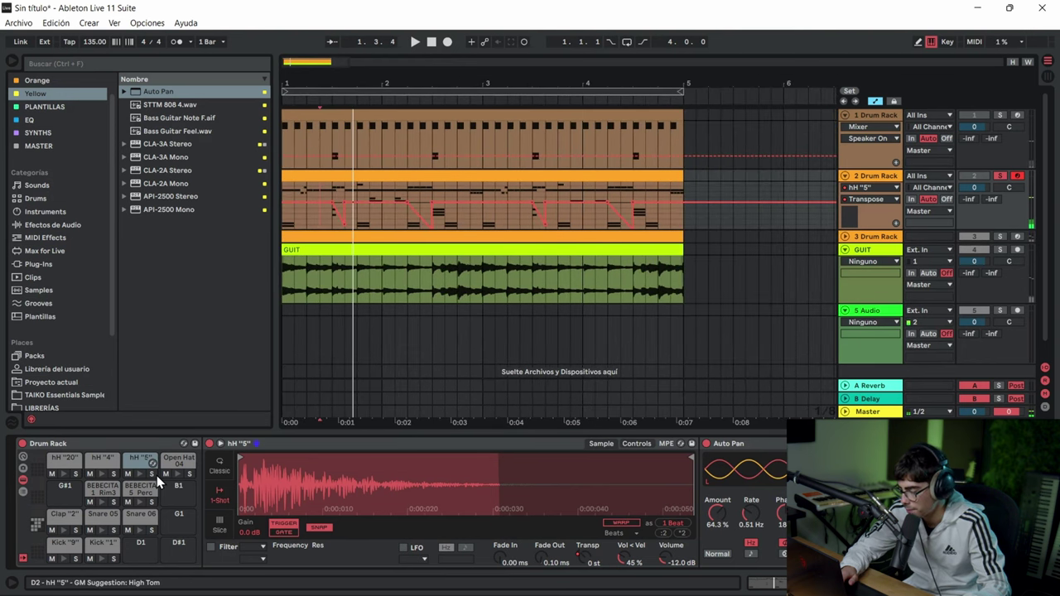
{"action": "key", "text": "space"}
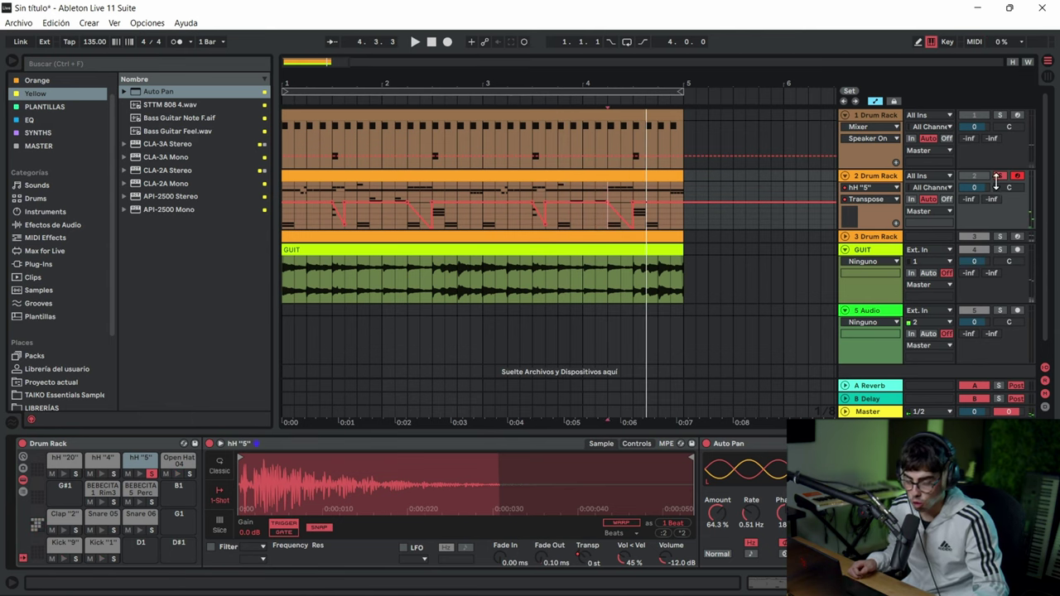
{"action": "key", "text": "space"}
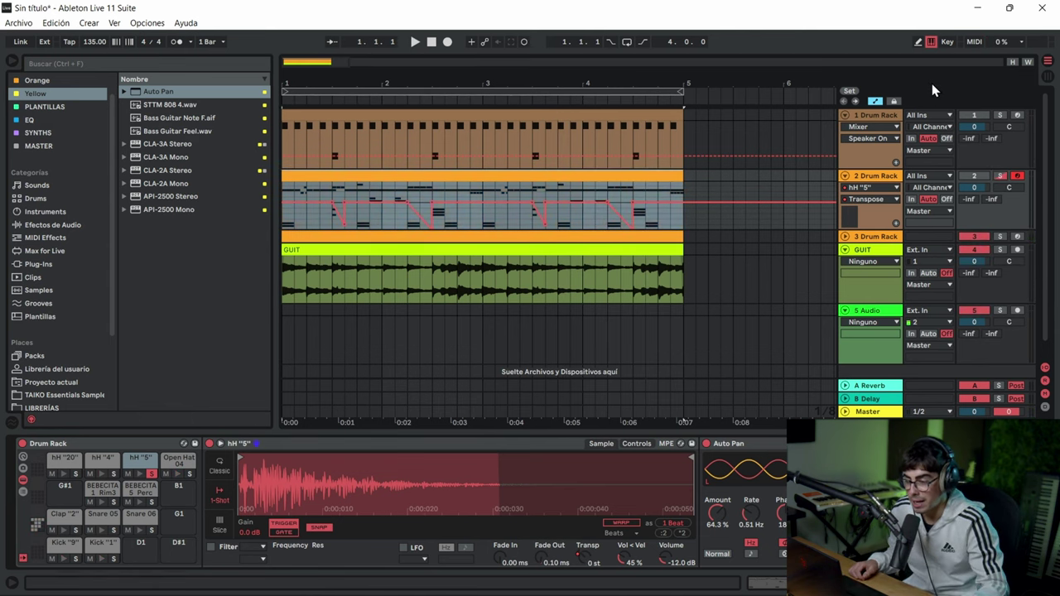
- Hide the arrangement automation and play the full loop of the second Drum Rack together with the guitar, without the hH "5" solo
{"action": "key", "text": "a"}
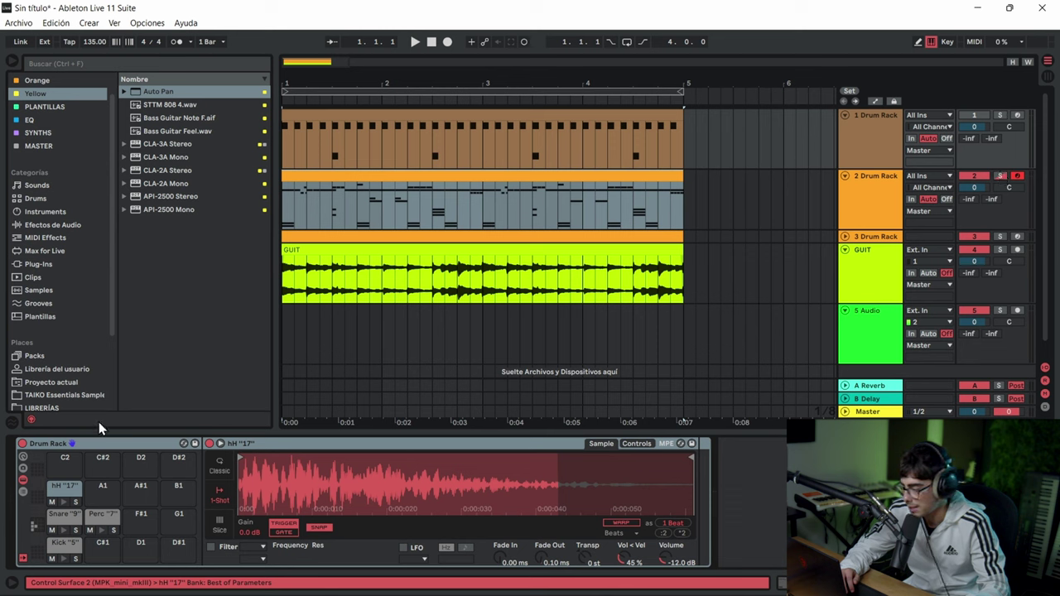
{"action": "left_click", "coordinate": [886, 203]}
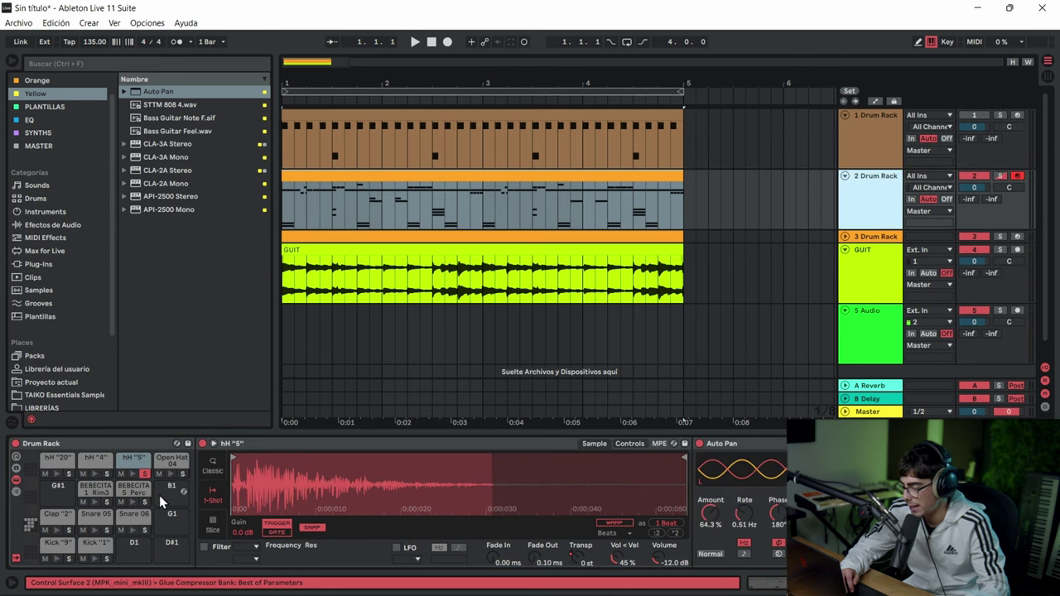
{"action": "key", "text": "space"}
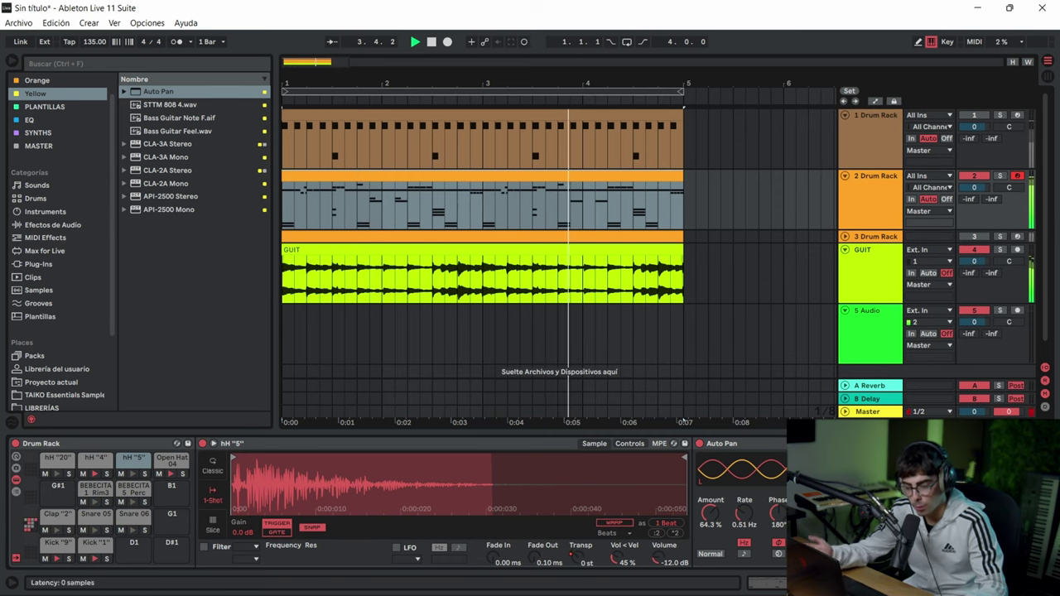
{"action": "key", "text": "space"}
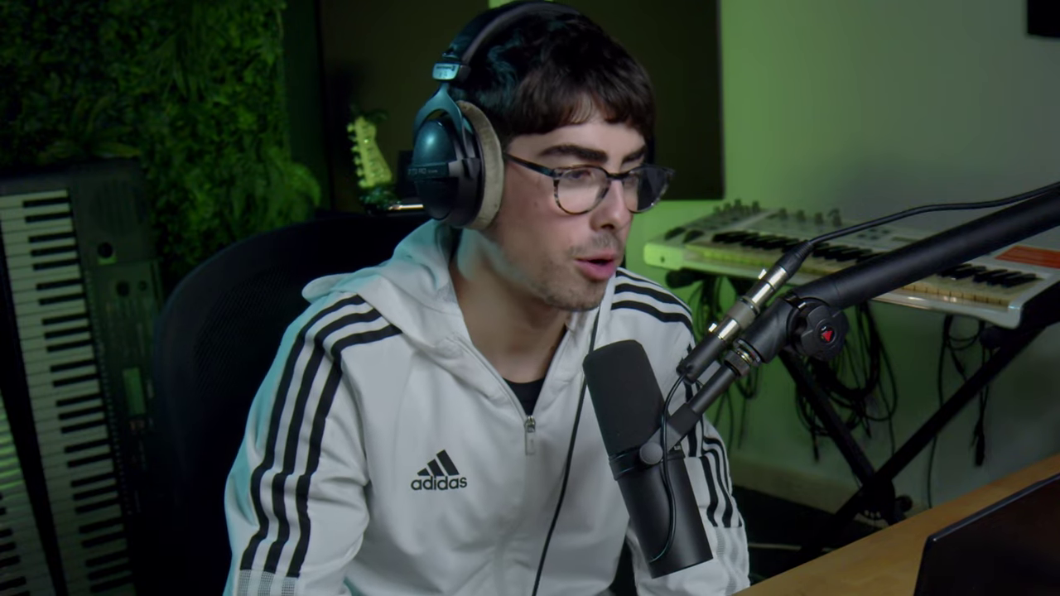